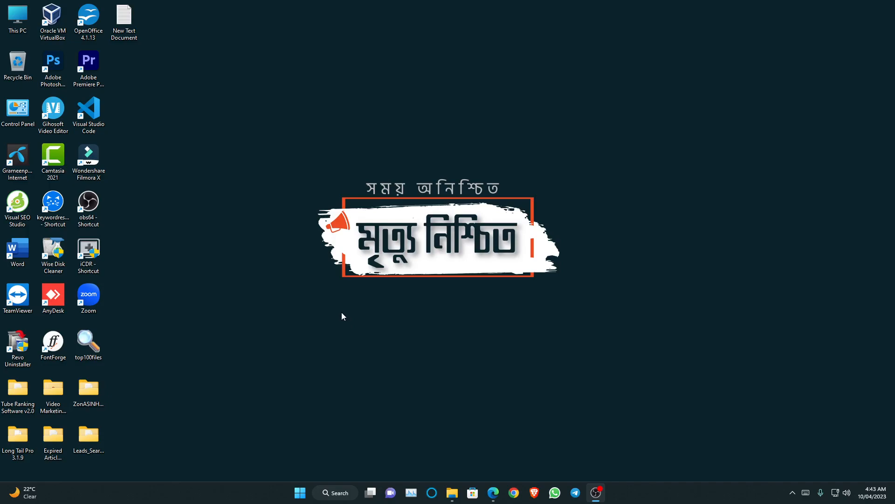
Switch to Microsoft Edge and look through the proficientman.com homepage from its header down to its footer
{"action": "left_click", "coordinate": [494, 492]}
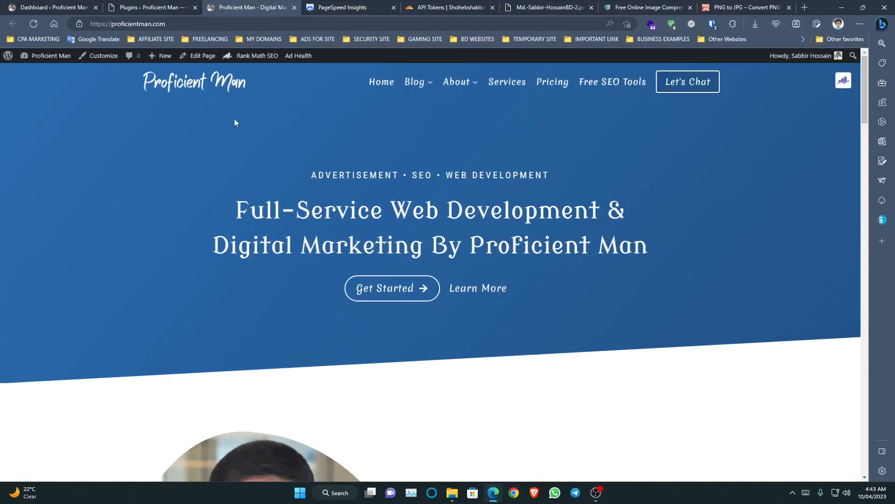
{"action": "scroll", "coordinate": [314, 192], "scroll_direction": "down", "scroll_amount": 15}
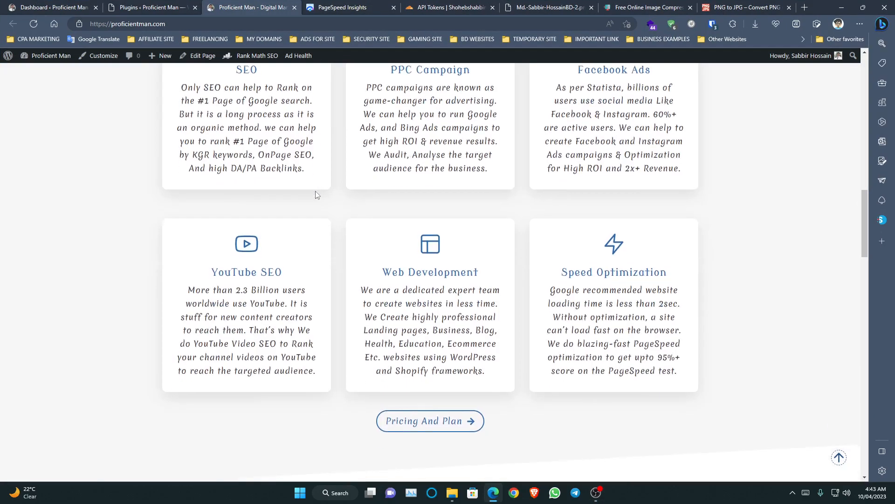
{"action": "scroll", "coordinate": [315, 195], "scroll_direction": "up", "scroll_amount": 15}
{"action": "scroll", "coordinate": [200, 231], "scroll_direction": "down", "scroll_amount": 15}
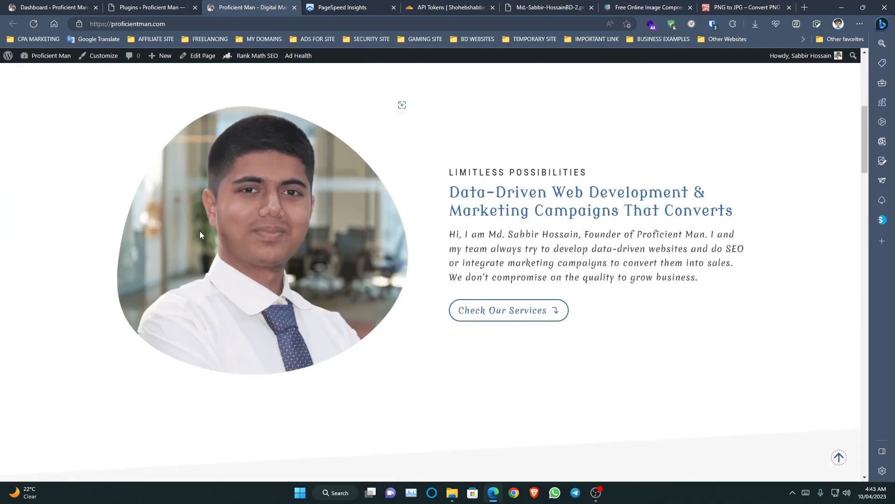
{"action": "scroll", "coordinate": [136, 226], "scroll_direction": "down", "scroll_amount": 15}
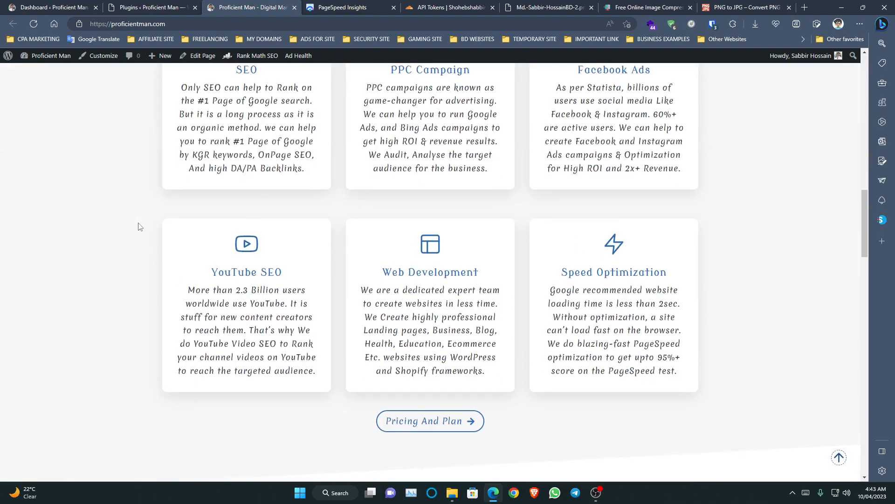
{"action": "scroll", "coordinate": [161, 237], "scroll_direction": "down", "scroll_amount": 10}
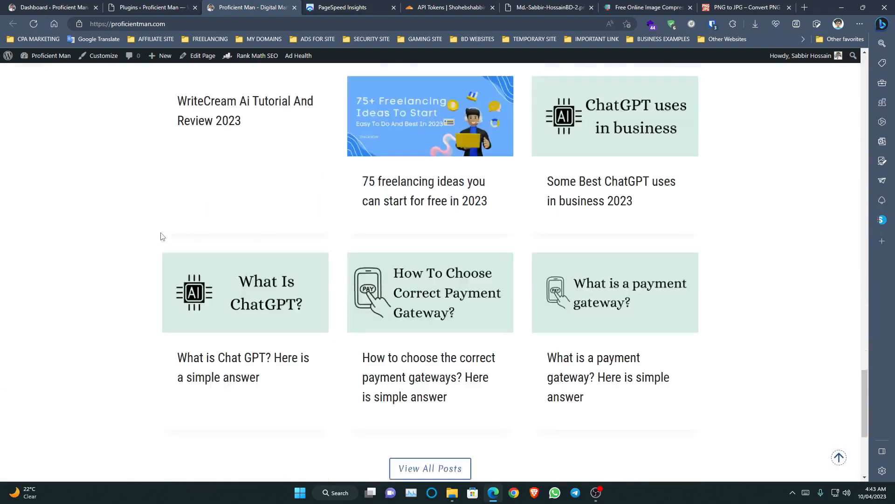
{"action": "scroll", "coordinate": [335, 213], "scroll_direction": "up", "scroll_amount": 20}
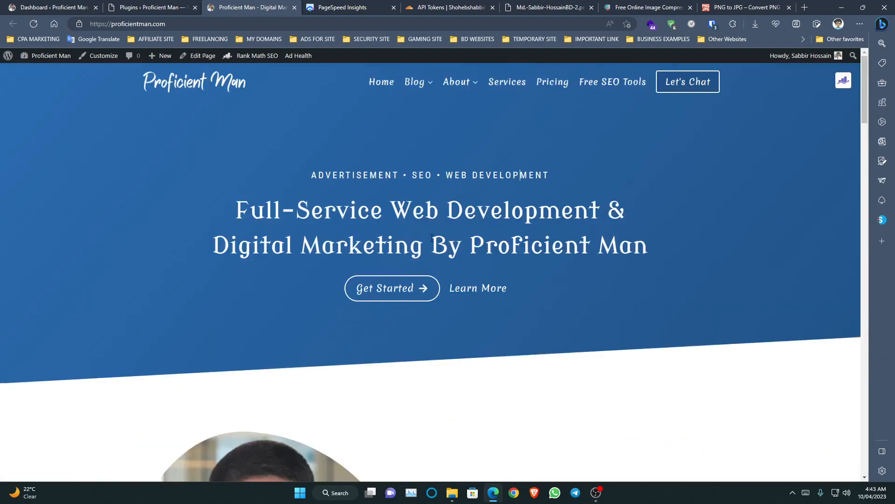
{"action": "scroll", "coordinate": [193, 186], "scroll_direction": "down", "scroll_amount": 7}
{"action": "scroll", "coordinate": [489, 196], "scroll_direction": "up", "scroll_amount": 7}
{"action": "scroll", "coordinate": [254, 186], "scroll_direction": "down", "scroll_amount": 12}
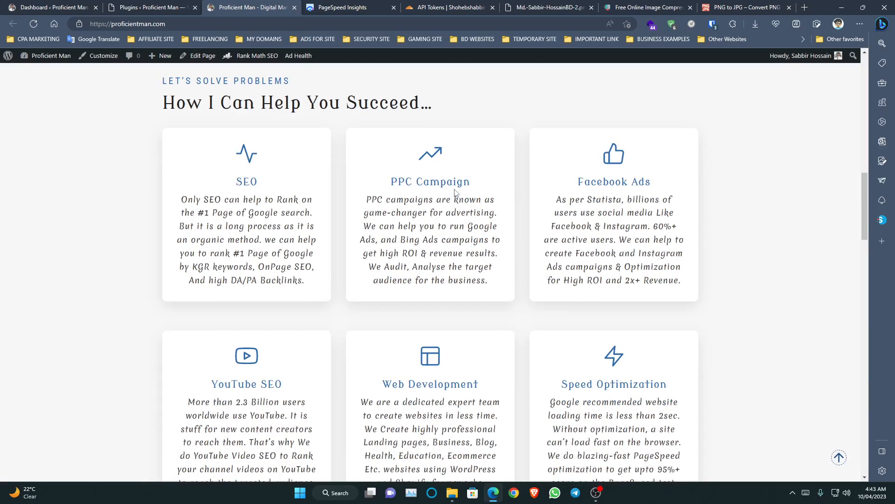
{"action": "scroll", "coordinate": [455, 200], "scroll_direction": "up", "scroll_amount": 5}
{"action": "scroll", "coordinate": [496, 205], "scroll_direction": "down", "scroll_amount": 15}
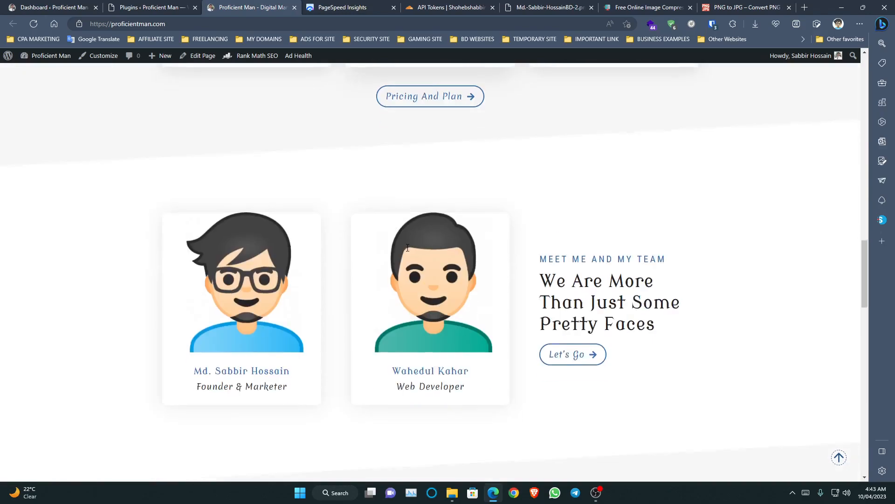
{"action": "scroll", "coordinate": [405, 247], "scroll_direction": "down", "scroll_amount": 9}
{"action": "scroll", "coordinate": [406, 245], "scroll_direction": "up", "scroll_amount": 7}
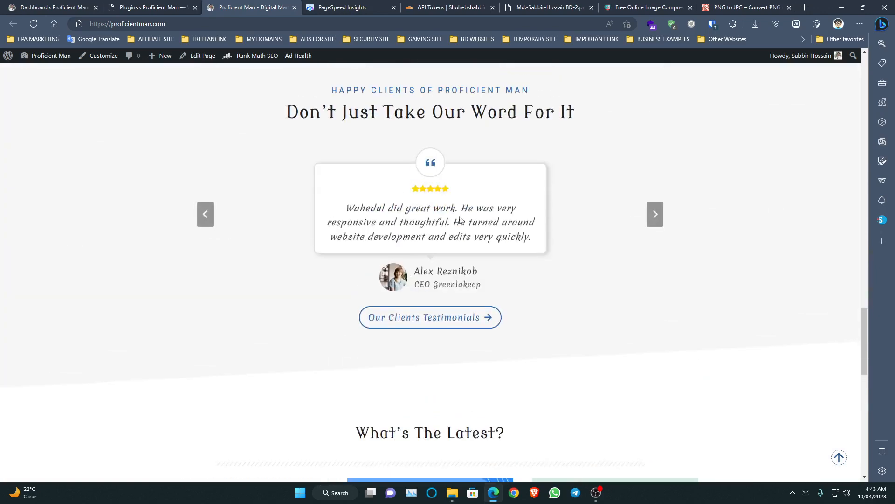
{"action": "scroll", "coordinate": [447, 266], "scroll_direction": "down", "scroll_amount": 10}
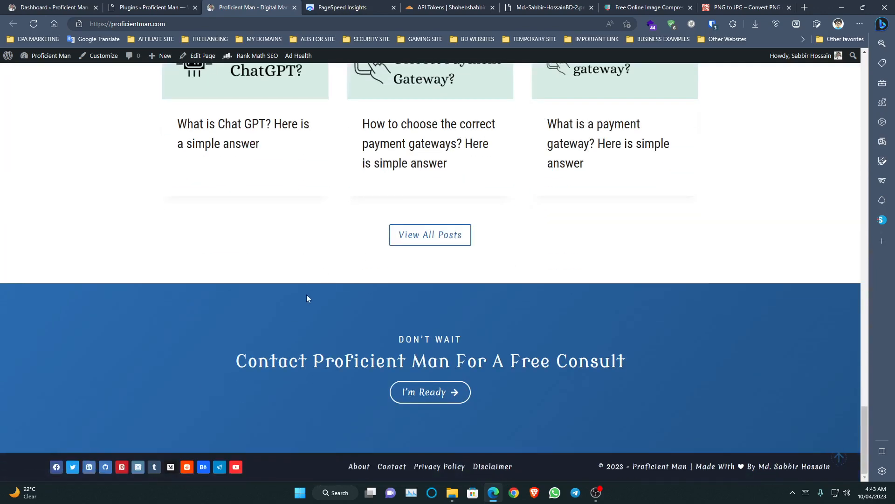
{"action": "scroll", "coordinate": [318, 295], "scroll_direction": "up", "scroll_amount": 20}
{"action": "scroll", "coordinate": [338, 297], "scroll_direction": "up", "scroll_amount": 5}
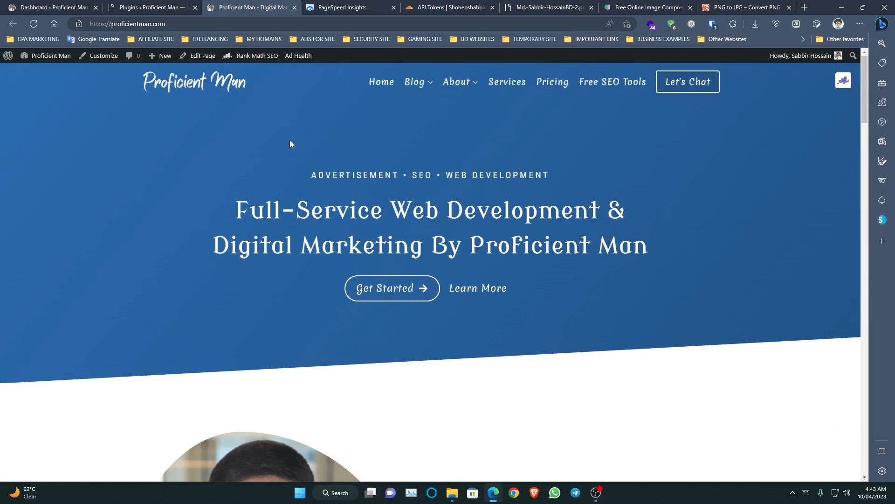
{"action": "scroll", "coordinate": [289, 141], "scroll_direction": "down", "scroll_amount": 6}
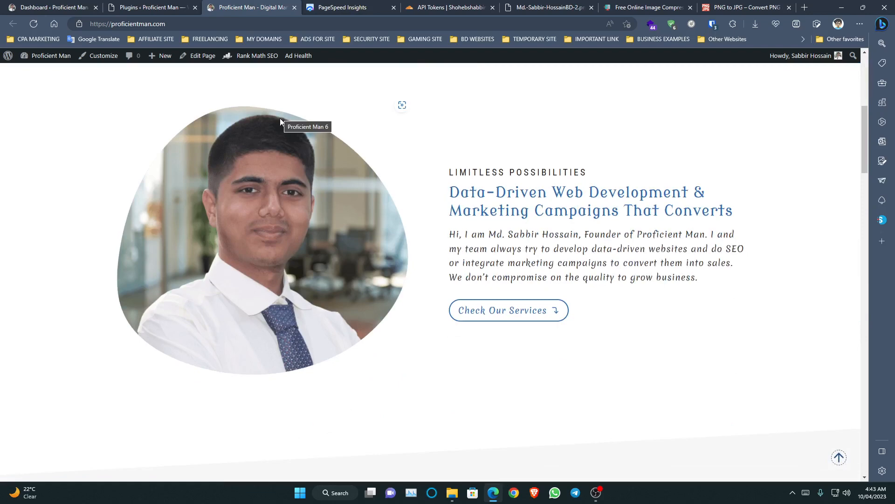
{"action": "scroll", "coordinate": [355, 99], "scroll_direction": "up", "scroll_amount": 6}
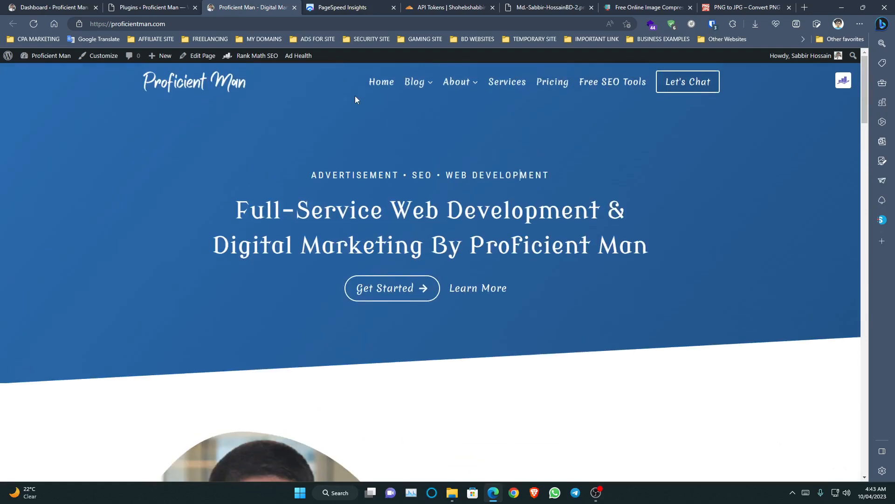
Review the list of installed plugins in the site's WordPress admin
{"action": "left_click", "coordinate": [216, 28]}
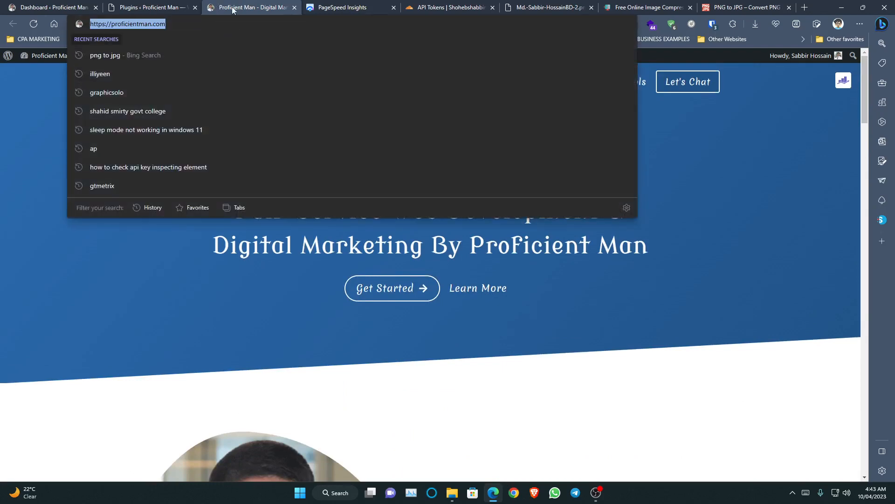
{"action": "left_click", "coordinate": [191, 7]}
{"action": "left_click", "coordinate": [283, 7]}
{"action": "left_click", "coordinate": [169, 7]}
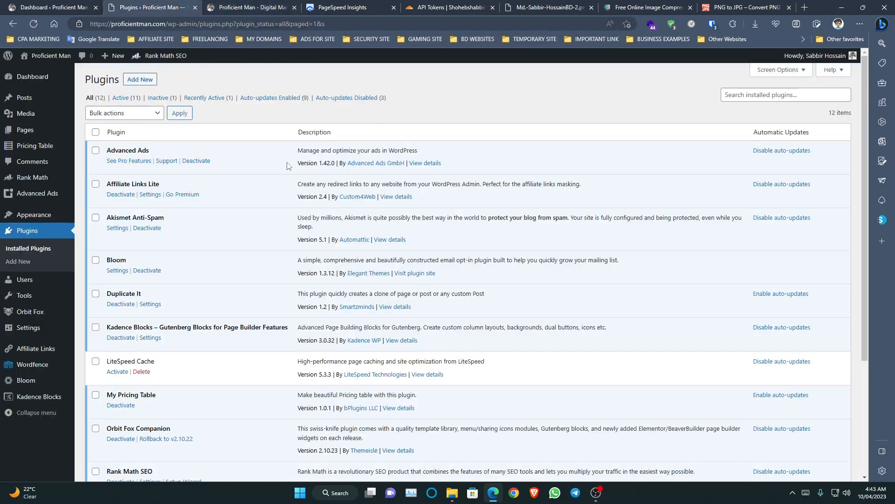
{"action": "scroll", "coordinate": [234, 208], "scroll_direction": "down", "scroll_amount": 3}
{"action": "scroll", "coordinate": [262, 208], "scroll_direction": "up", "scroll_amount": 4}
Check the proficientman.com PageSpeed Insights report, viewing the mobile scores first and the desktop scores and metrics second
{"action": "left_click", "coordinate": [328, 3]}
{"action": "scroll", "coordinate": [254, 164], "scroll_direction": "up", "scroll_amount": 12}
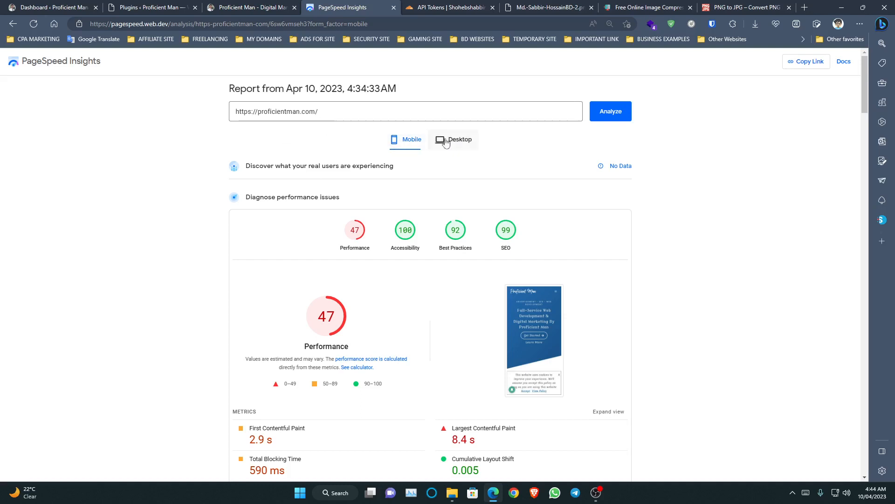
{"action": "left_click", "coordinate": [466, 145]}
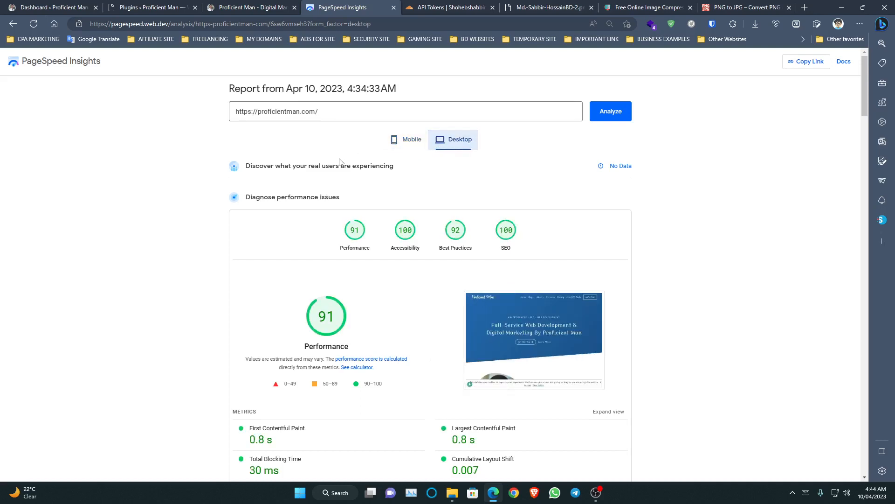
{"action": "scroll", "coordinate": [341, 163], "scroll_direction": "down", "scroll_amount": 5}
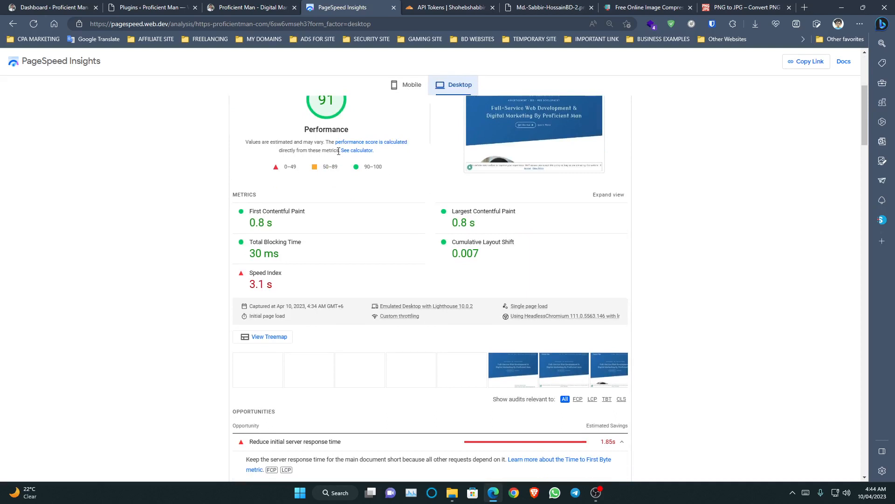
{"action": "scroll", "coordinate": [315, 197], "scroll_direction": "up", "scroll_amount": 5}
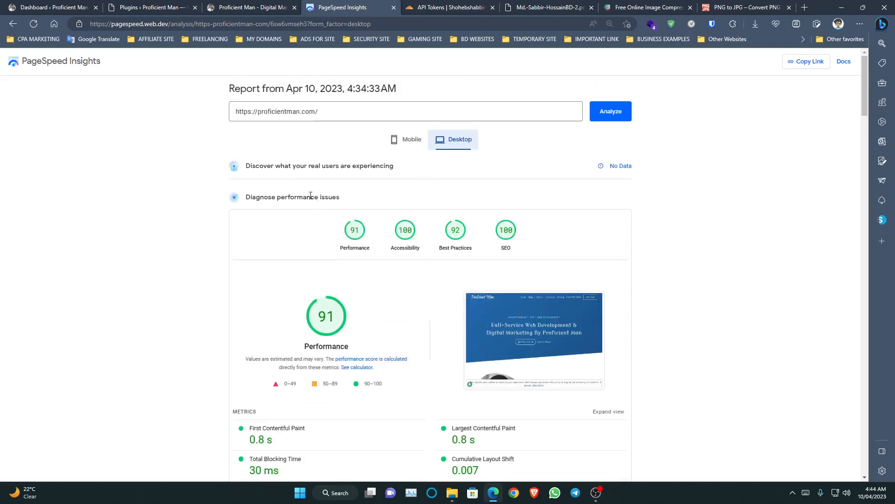
Examine the desktop report's metrics and opportunities, including the details of the "Reduce initial server response time" audit
{"action": "scroll", "coordinate": [308, 199], "scroll_direction": "down", "scroll_amount": 13}
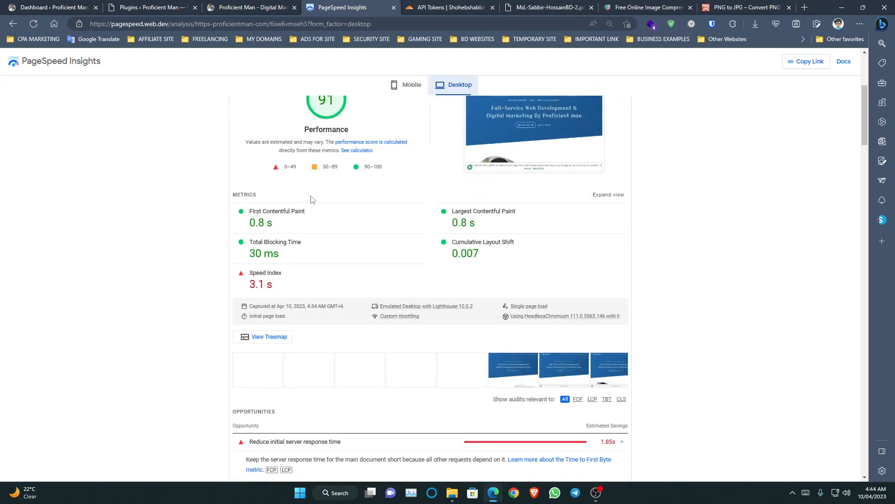
{"action": "scroll", "coordinate": [322, 213], "scroll_direction": "down", "scroll_amount": 7}
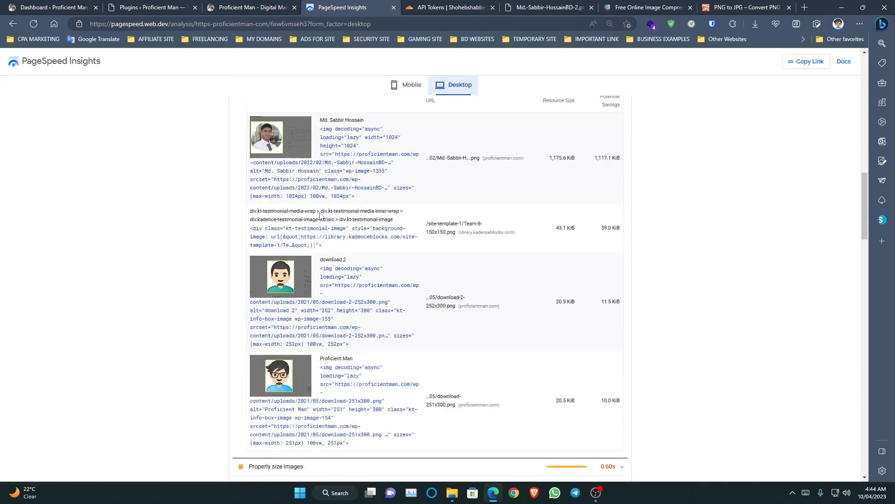
{"action": "scroll", "coordinate": [325, 209], "scroll_direction": "up", "scroll_amount": 7}
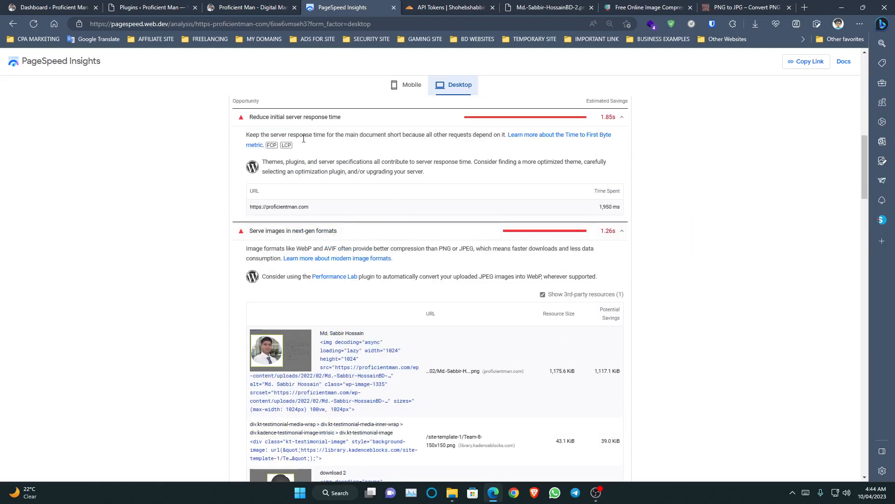
{"action": "scroll", "coordinate": [305, 175], "scroll_direction": "up", "scroll_amount": 3}
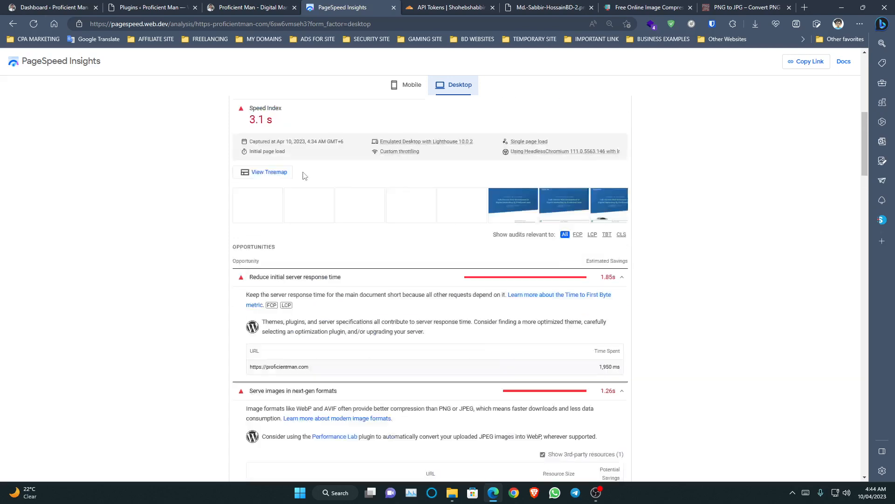
{"action": "scroll", "coordinate": [304, 176], "scroll_direction": "up", "scroll_amount": 2}
{"action": "scroll", "coordinate": [286, 242], "scroll_direction": "down", "scroll_amount": 3}
{"action": "left_click", "coordinate": [294, 228]}
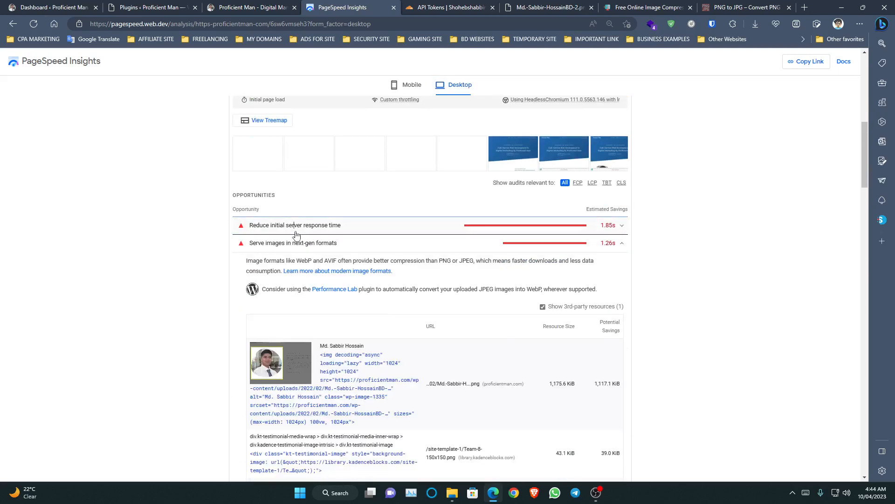
{"action": "double_click", "coordinate": [296, 227]}
{"action": "scroll", "coordinate": [206, 262], "scroll_direction": "up", "scroll_amount": 5}
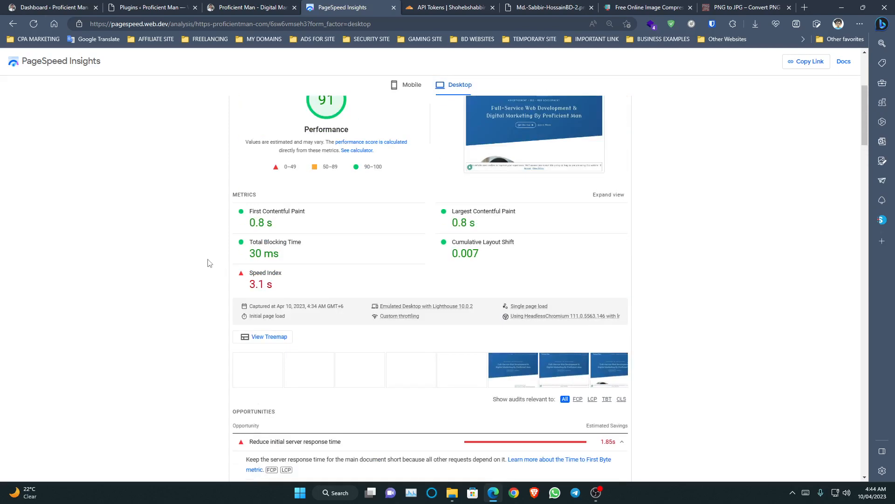
{"action": "scroll", "coordinate": [208, 263], "scroll_direction": "down", "scroll_amount": 5}
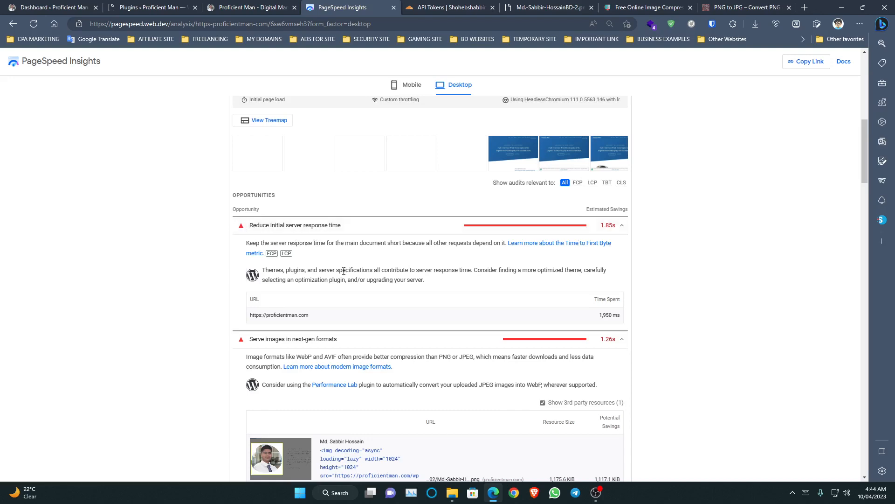
Examine the resource sizes and potential savings of the images listed under "Serve images in next-gen formats"
{"action": "scroll", "coordinate": [342, 293], "scroll_direction": "down", "scroll_amount": 5}
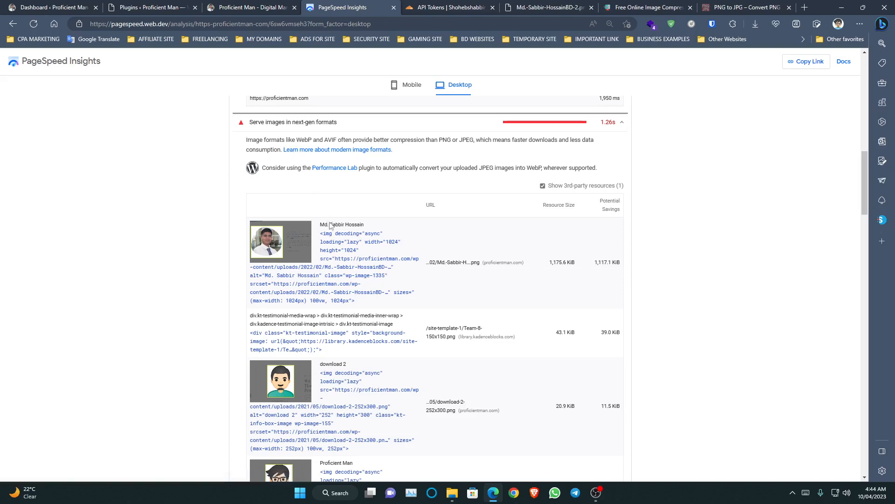
{"action": "left_click_drag", "start_coordinate": [542, 206], "coordinate": [623, 222]}
{"action": "left_click", "coordinate": [597, 263]}
Expand the "Properly size images", "Eliminate render-blocking resources" and "Reduce unused JavaScript" audits to read their details
{"action": "scroll", "coordinate": [339, 277], "scroll_direction": "down", "scroll_amount": 10}
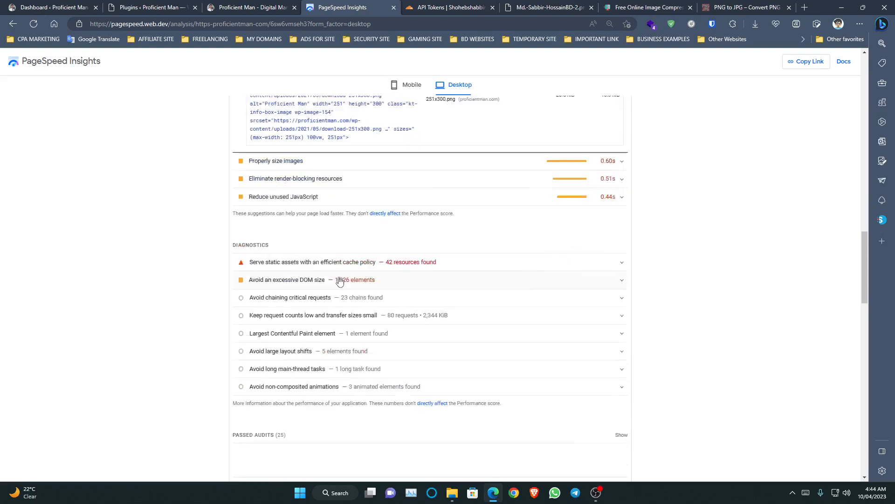
{"action": "left_click", "coordinate": [320, 140]}
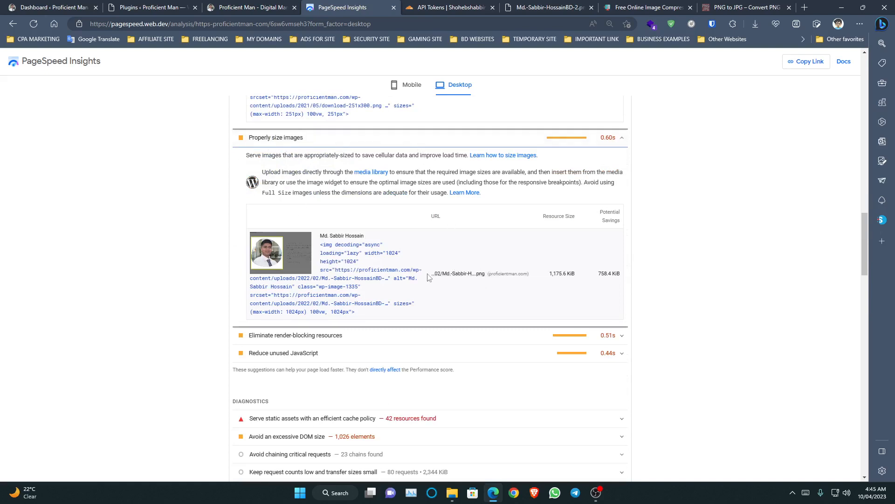
{"action": "scroll", "coordinate": [419, 275], "scroll_direction": "down", "scroll_amount": 2}
{"action": "left_click", "coordinate": [295, 235]}
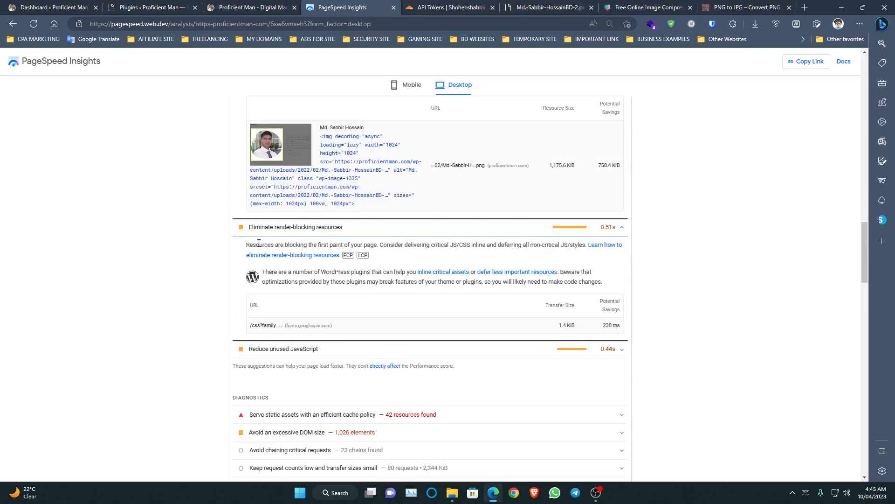
{"action": "scroll", "coordinate": [373, 234], "scroll_direction": "down", "scroll_amount": 4}
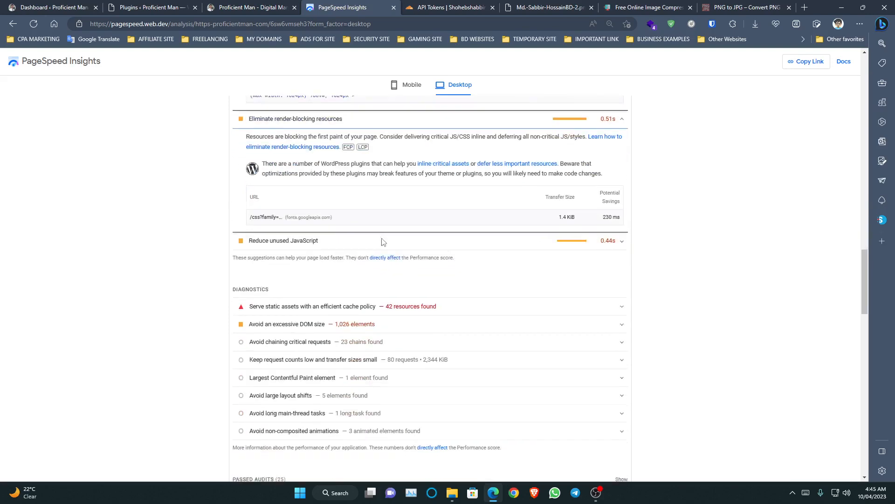
{"action": "left_click", "coordinate": [279, 138]}
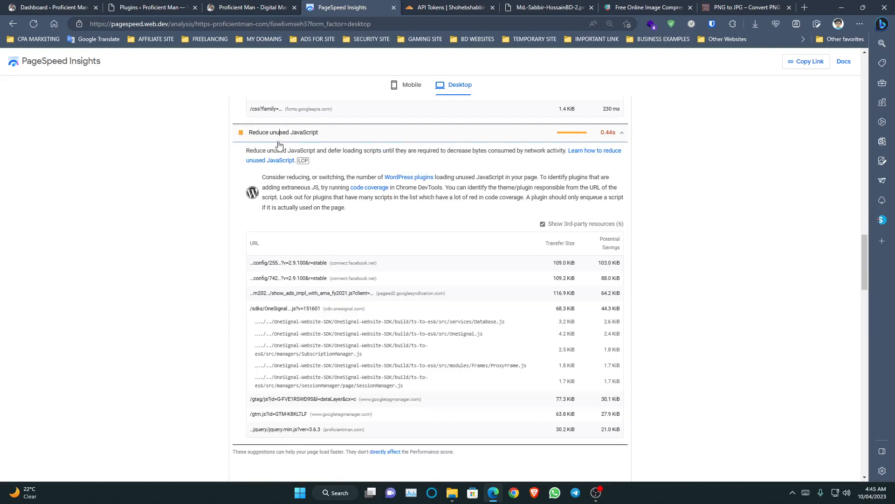
Expand the "Serve static assets with an efficient cache policy" diagnostic, inspect its resources, and return to the report's score summary
{"action": "scroll", "coordinate": [261, 326], "scroll_direction": "down", "scroll_amount": 5}
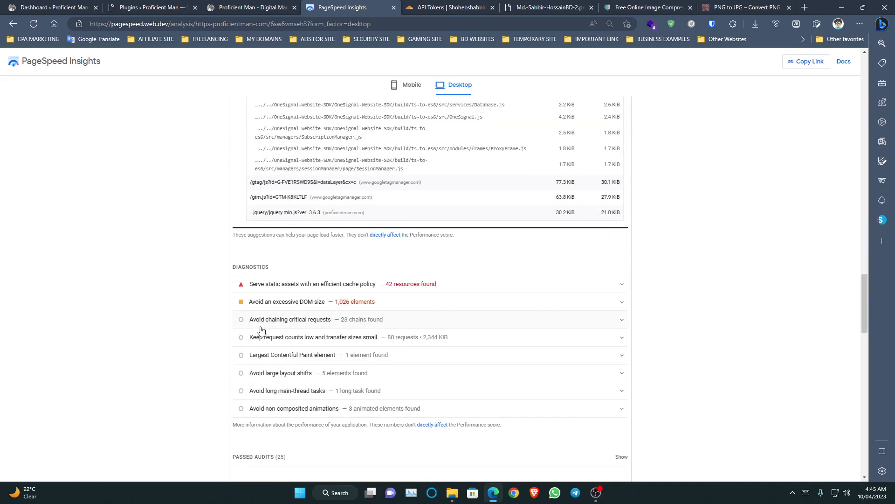
{"action": "left_click", "coordinate": [285, 285]}
{"action": "scroll", "coordinate": [250, 299], "scroll_direction": "down", "scroll_amount": 5}
{"action": "scroll", "coordinate": [322, 223], "scroll_direction": "up", "scroll_amount": 2}
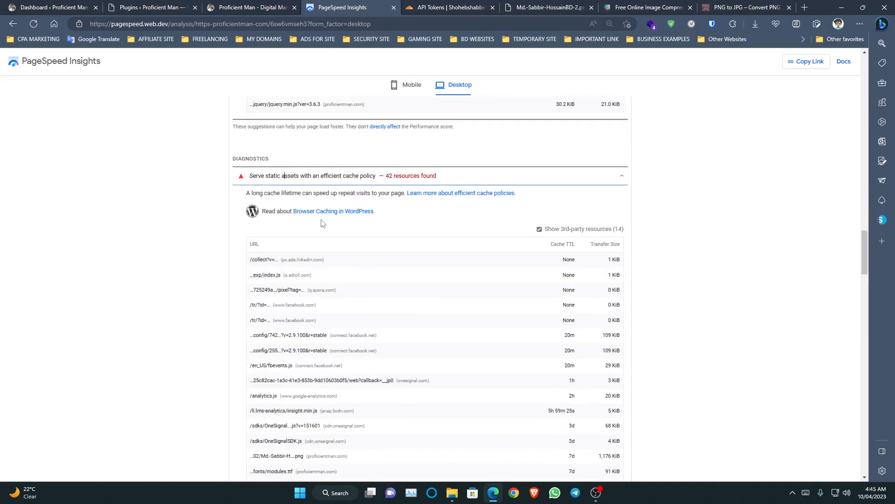
{"action": "scroll", "coordinate": [403, 312], "scroll_direction": "up", "scroll_amount": 20}
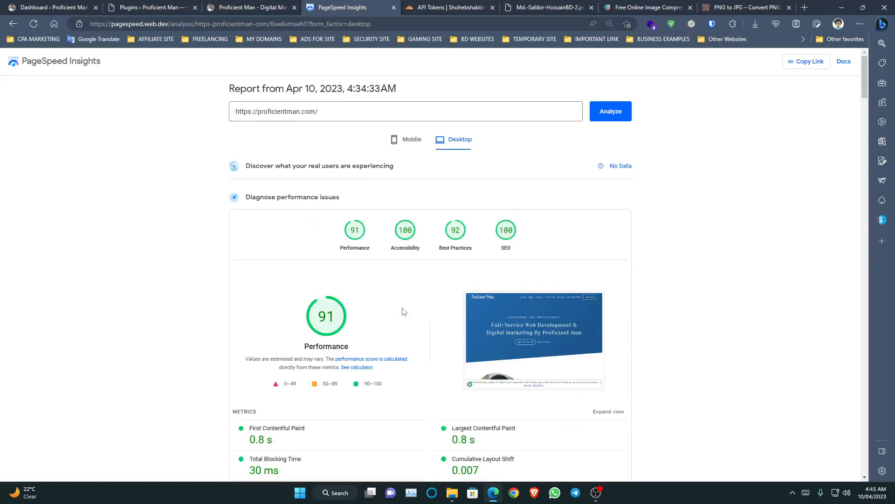
Switch the PageSpeed report to its mobile results and examine the performance score and metrics
{"action": "left_click", "coordinate": [419, 150]}
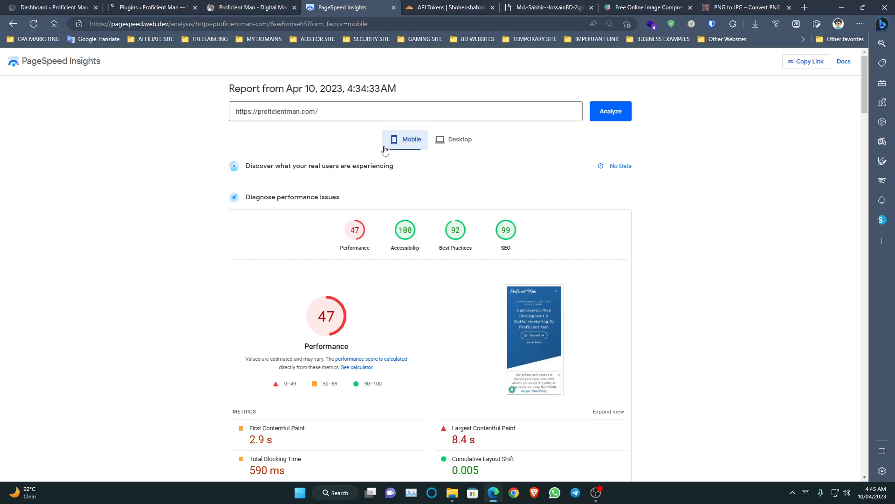
{"action": "scroll", "coordinate": [373, 207], "scroll_direction": "down", "scroll_amount": 5}
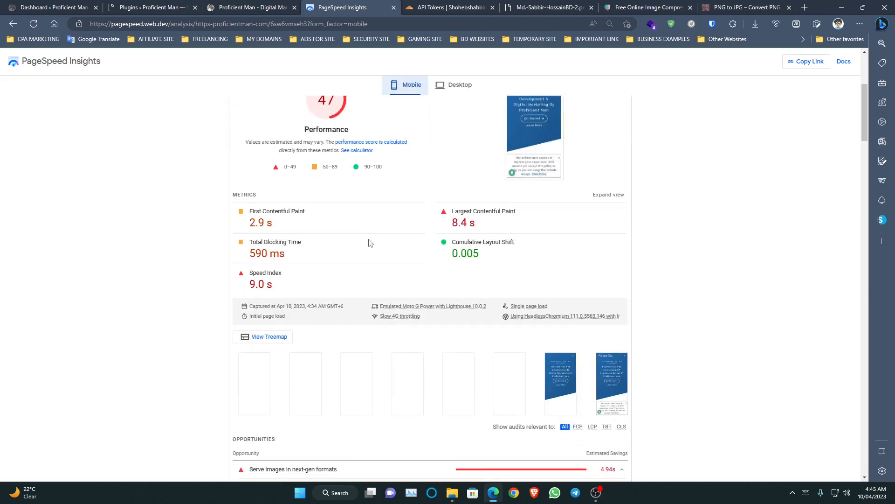
{"action": "scroll", "coordinate": [371, 244], "scroll_direction": "up", "scroll_amount": 2}
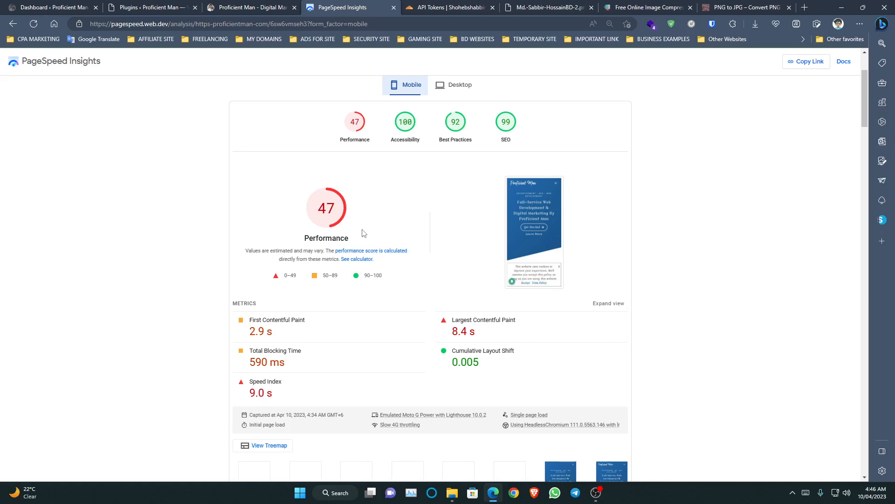
{"action": "scroll", "coordinate": [326, 104], "scroll_direction": "down", "scroll_amount": 5}
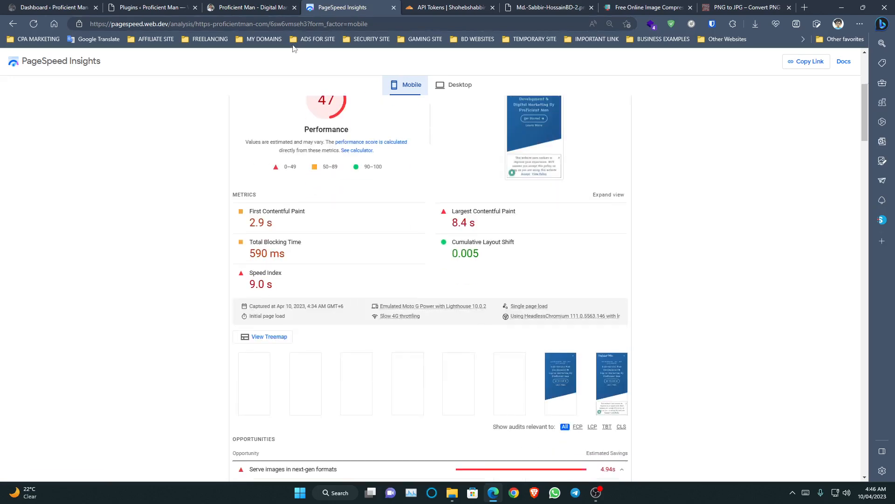
Activate the LiteSpeed Cache plugin from the installed plugins and dismiss all the resulting notices
{"action": "key", "text": "ctrl+shift+Tab"}
{"action": "key", "text": "ctrl+shift+Tab"}
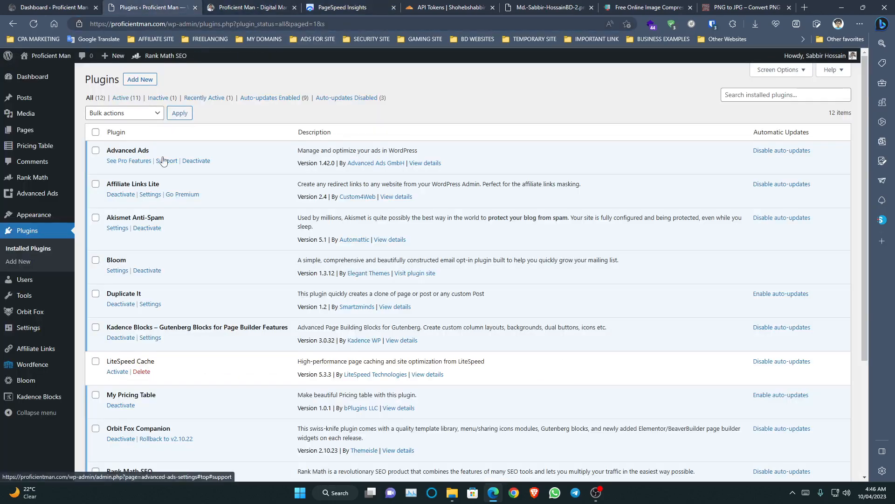
{"action": "scroll", "coordinate": [173, 163], "scroll_direction": "down", "scroll_amount": 3}
{"action": "scroll", "coordinate": [172, 163], "scroll_direction": "up", "scroll_amount": 3}
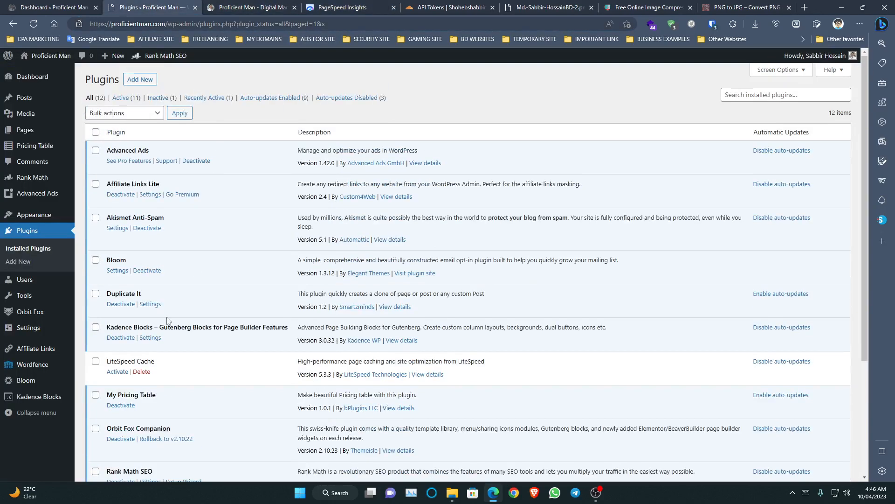
{"action": "left_click", "coordinate": [117, 371]}
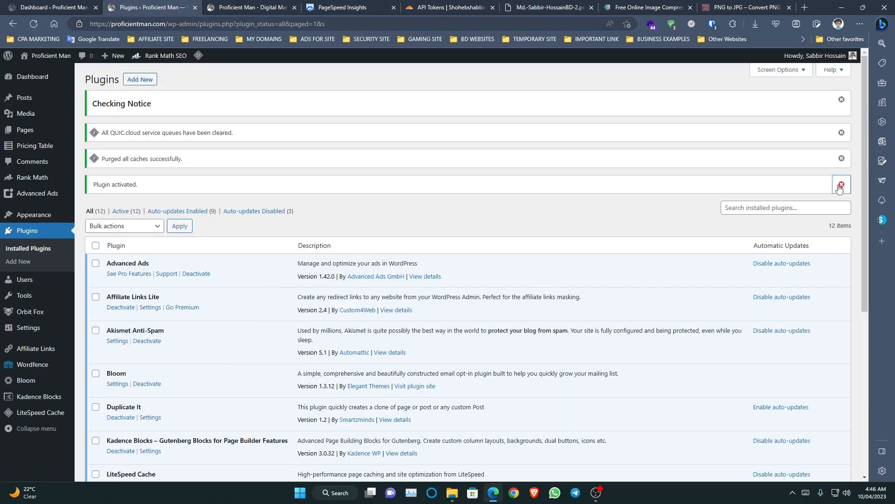
{"action": "left_click", "coordinate": [842, 184]}
{"action": "left_click", "coordinate": [842, 158]}
{"action": "left_click", "coordinate": [841, 132]}
{"action": "left_click", "coordinate": [842, 99]}
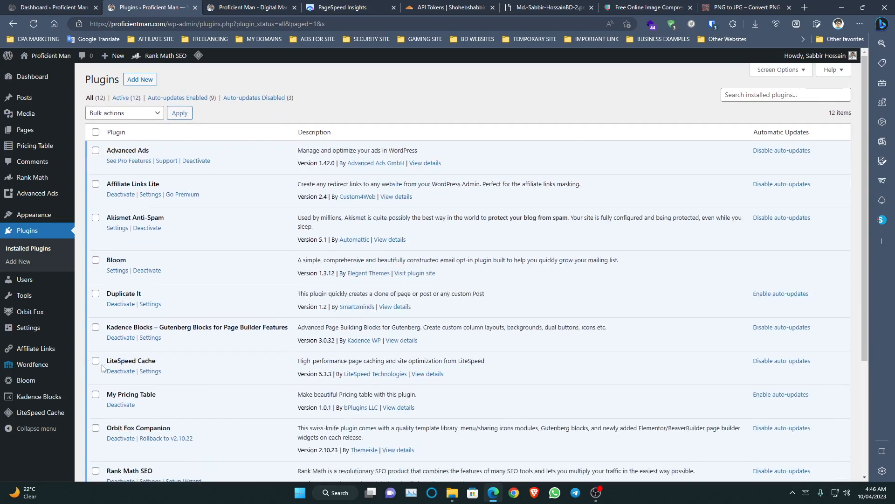
Open the LiteSpeed Cache general settings and turn Automatically Upgrade on
{"action": "scroll", "coordinate": [107, 368], "scroll_direction": "down", "scroll_amount": 2}
{"action": "left_click", "coordinate": [150, 263]}
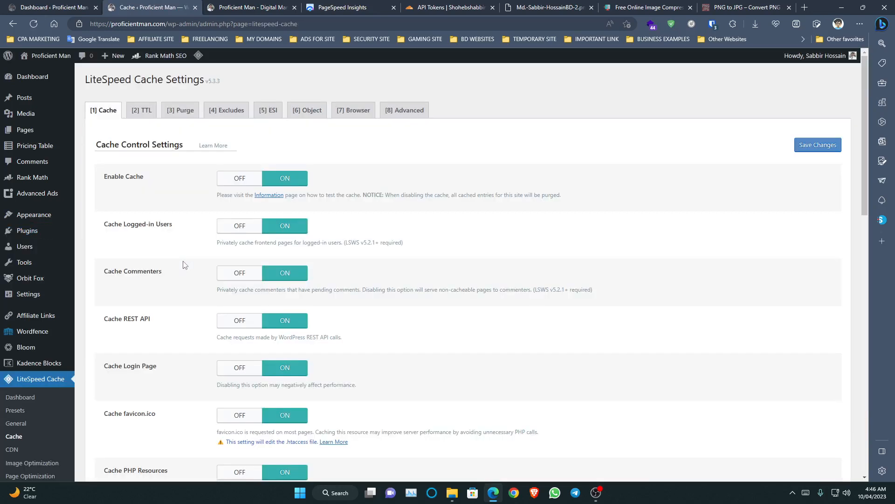
{"action": "scroll", "coordinate": [43, 356], "scroll_direction": "down", "scroll_amount": 2}
{"action": "left_click", "coordinate": [25, 358]}
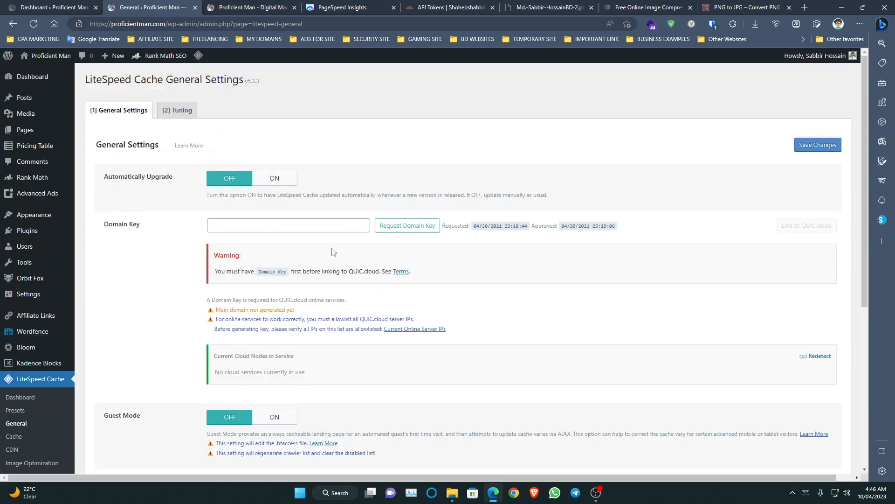
{"action": "scroll", "coordinate": [173, 226], "scroll_direction": "down", "scroll_amount": 6}
{"action": "scroll", "coordinate": [172, 228], "scroll_direction": "up", "scroll_amount": 5}
{"action": "left_click", "coordinate": [284, 181]}
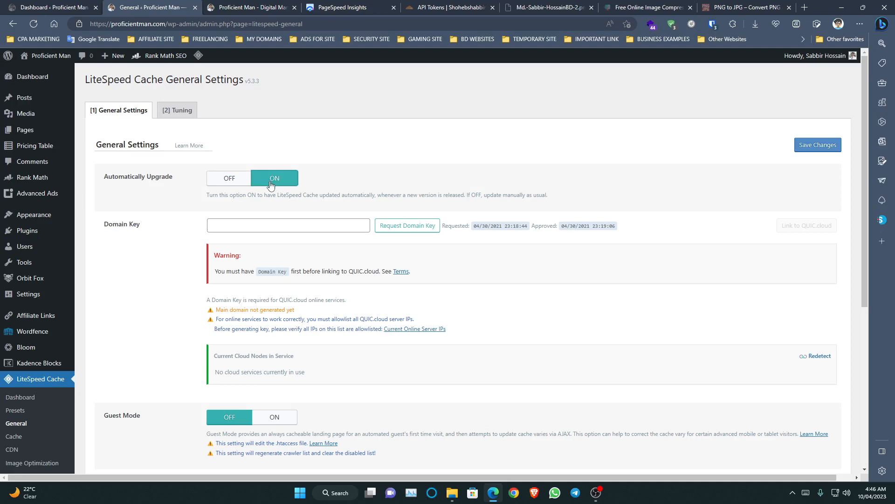
Look up the public IP from DoAPI.us, enter 2a02:4780:1:17::15 as the Server IP, and save the general settings
{"action": "scroll", "coordinate": [154, 246], "scroll_direction": "down", "scroll_amount": 5}
{"action": "scroll", "coordinate": [154, 246], "scroll_direction": "down", "scroll_amount": 1}
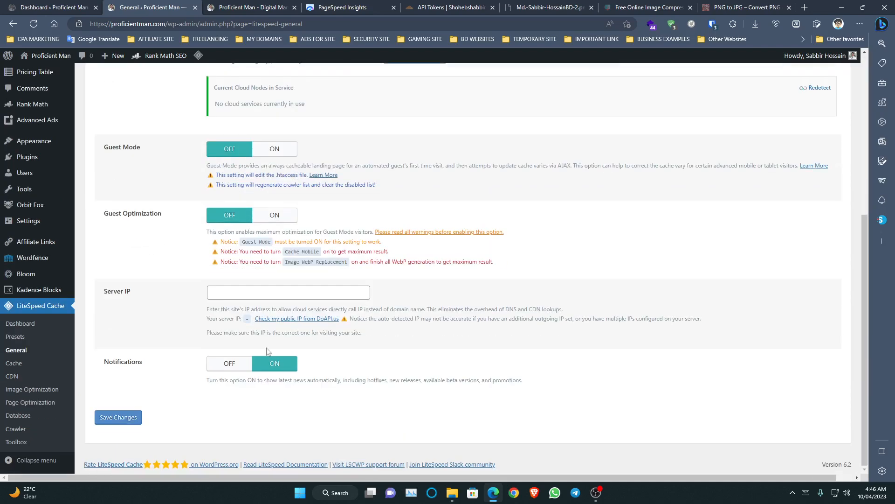
{"action": "left_click", "coordinate": [290, 319]}
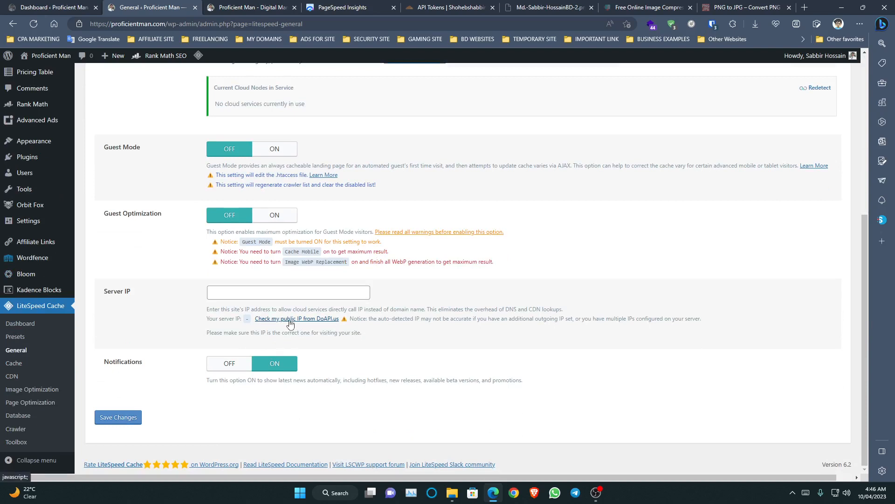
{"action": "left_click", "coordinate": [208, 295]}
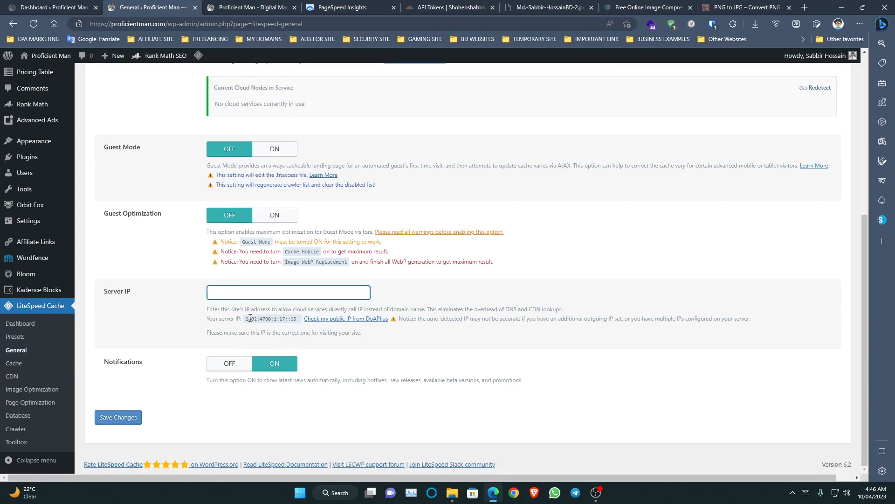
{"action": "left_click_drag", "start_coordinate": [246, 319], "coordinate": [296, 319]}
{"action": "right_click", "coordinate": [293, 319]}
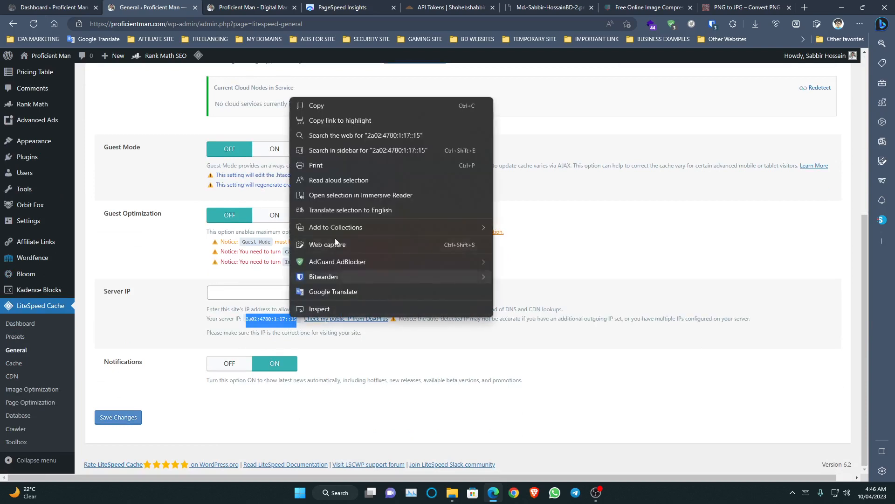
{"action": "left_click", "coordinate": [328, 104]}
{"action": "right_click", "coordinate": [236, 294]}
{"action": "left_click", "coordinate": [264, 175]}
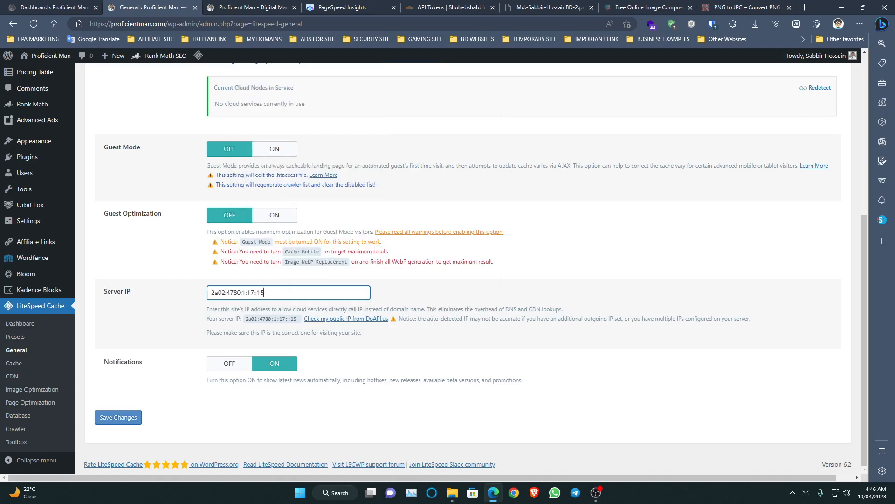
{"action": "left_click", "coordinate": [126, 416]}
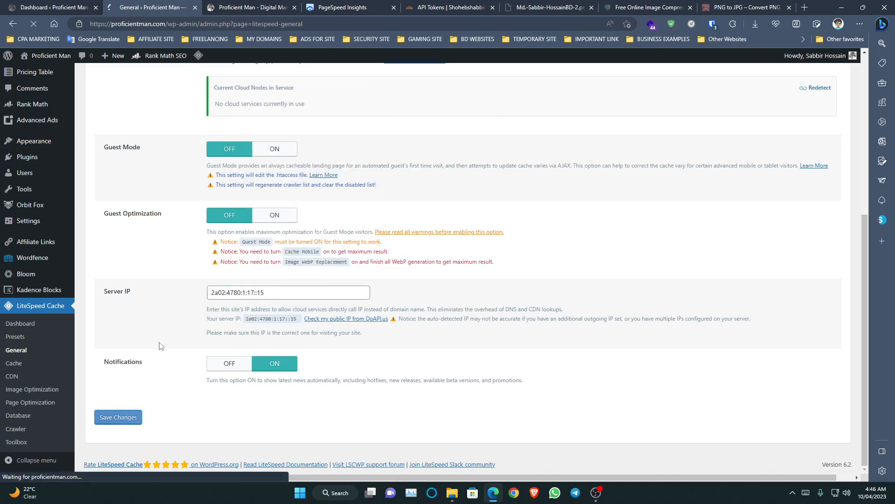
Request a domain key for the QUIC.cloud services and save the general settings again
{"action": "scroll", "coordinate": [244, 340], "scroll_direction": "up", "scroll_amount": 5}
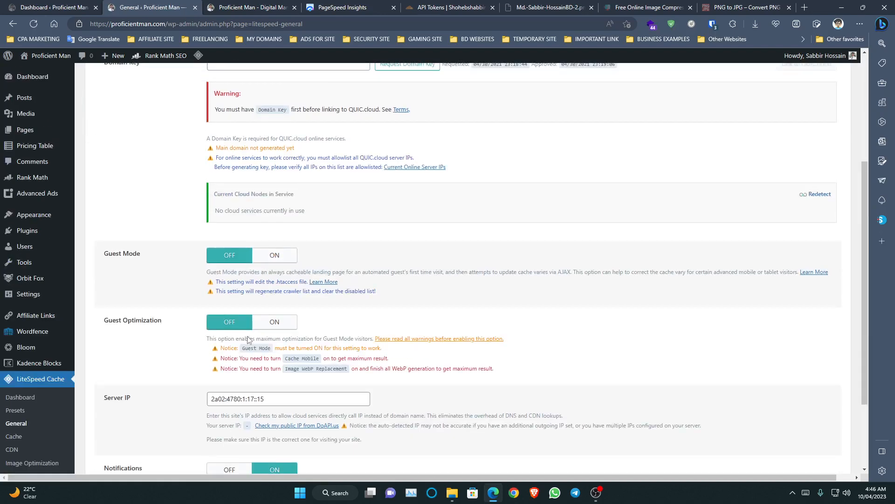
{"action": "left_click", "coordinate": [397, 170]}
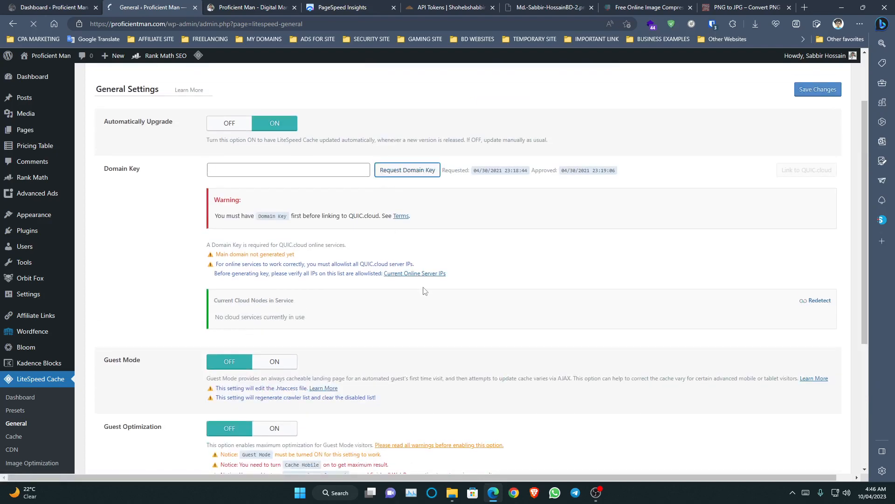
{"action": "left_click", "coordinate": [842, 100]}
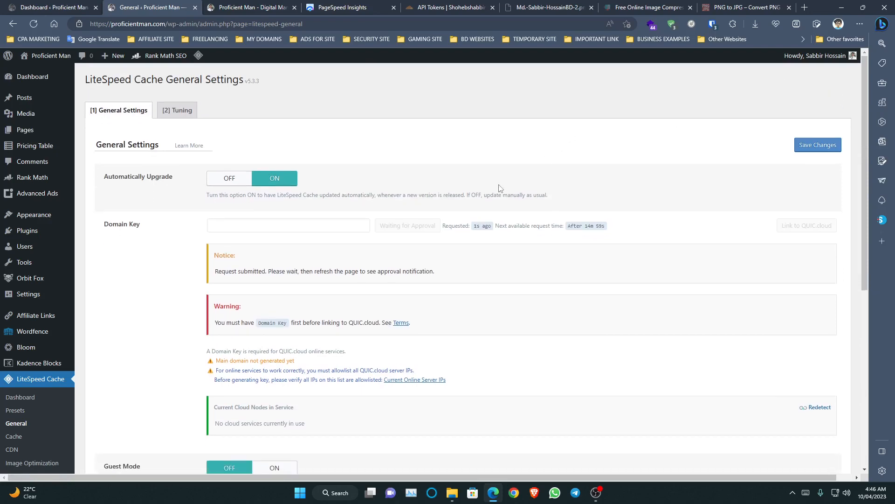
{"action": "scroll", "coordinate": [264, 262], "scroll_direction": "down", "scroll_amount": 5}
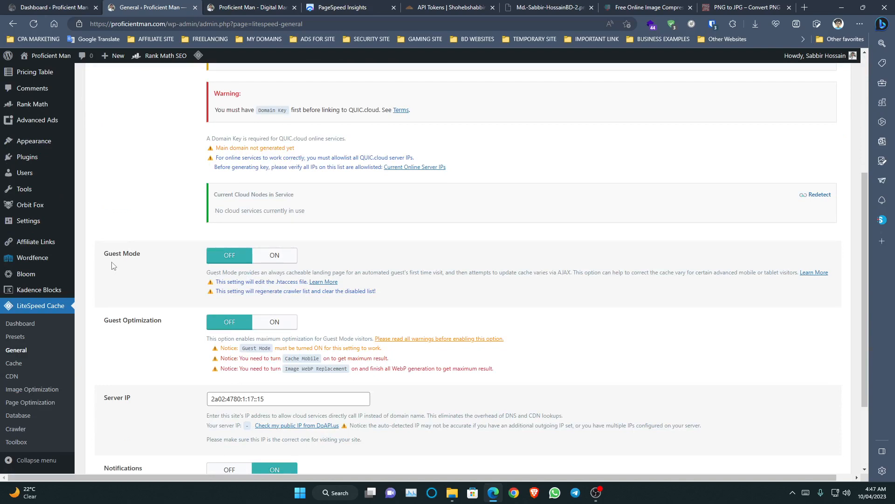
{"action": "scroll", "coordinate": [105, 270], "scroll_direction": "down", "scroll_amount": 3}
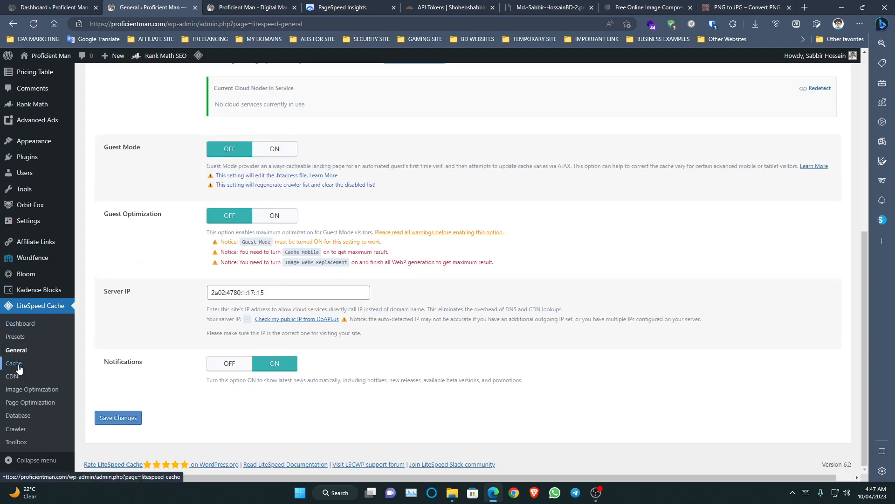
{"action": "left_click", "coordinate": [119, 417]}
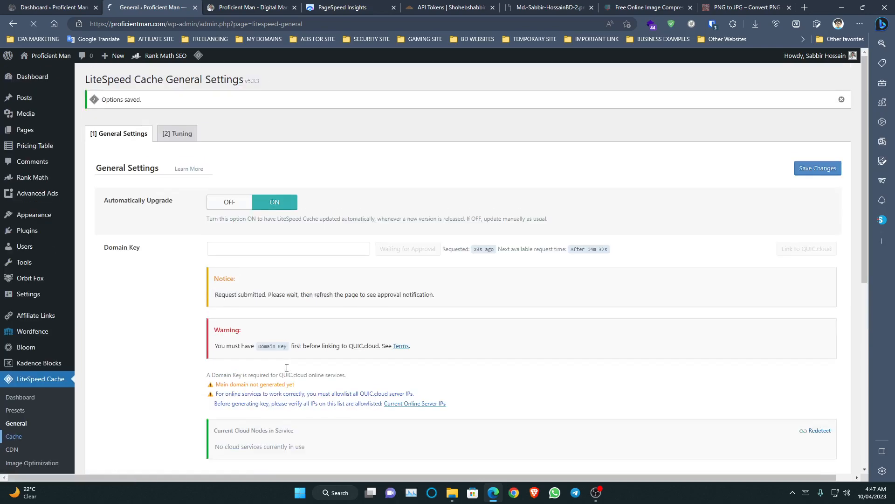
Turn Cache Mobile on in the LiteSpeed cache control settings and look through the remaining cache options
{"action": "scroll", "coordinate": [290, 354], "scroll_direction": "down", "scroll_amount": 7}
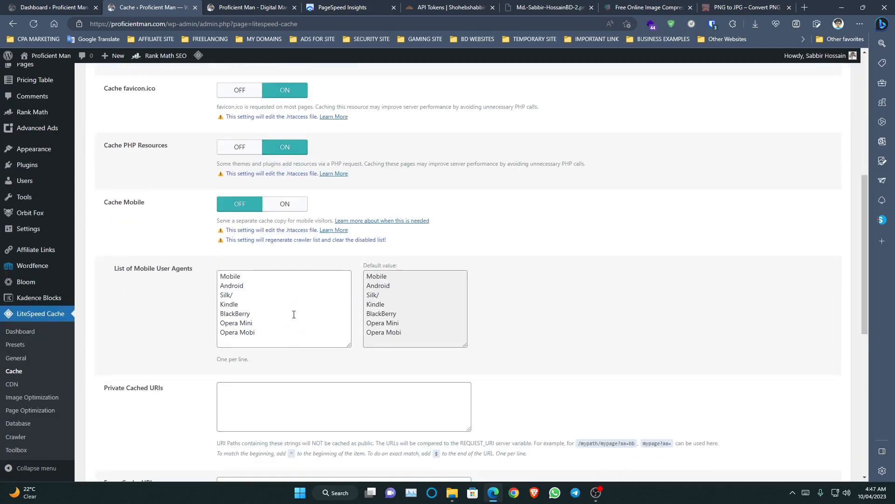
{"action": "left_click", "coordinate": [285, 206]}
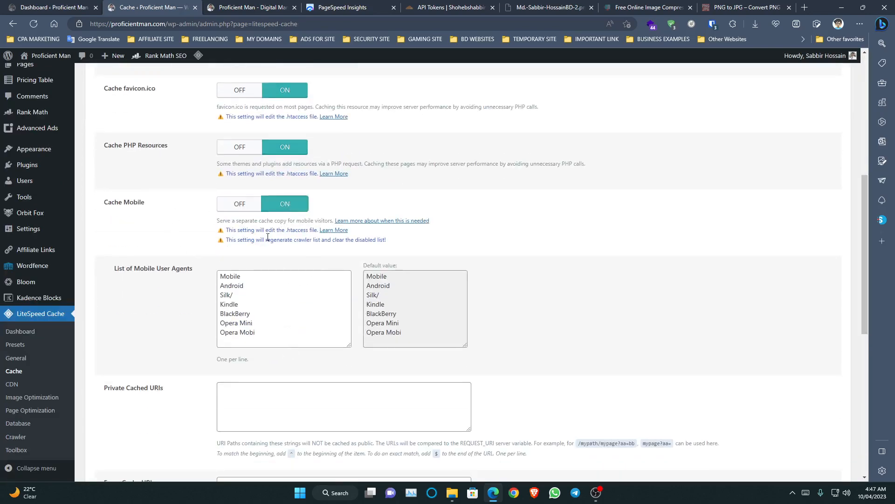
{"action": "scroll", "coordinate": [262, 261], "scroll_direction": "down", "scroll_amount": 4}
{"action": "scroll", "coordinate": [209, 308], "scroll_direction": "up", "scroll_amount": 4}
{"action": "scroll", "coordinate": [211, 307], "scroll_direction": "down", "scroll_amount": 10}
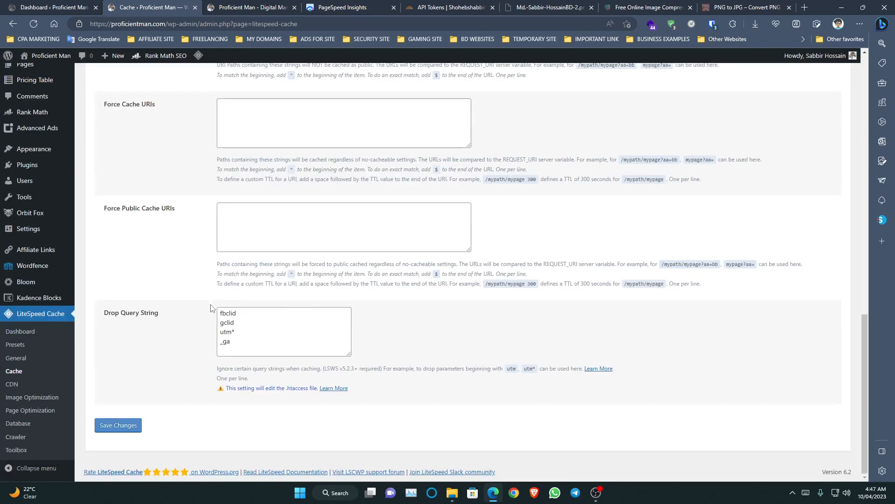
Review the TTL settings for the public, private, front page, feed and REST caches
{"action": "scroll", "coordinate": [214, 310], "scroll_direction": "up", "scroll_amount": 20}
{"action": "left_click", "coordinate": [145, 113]}
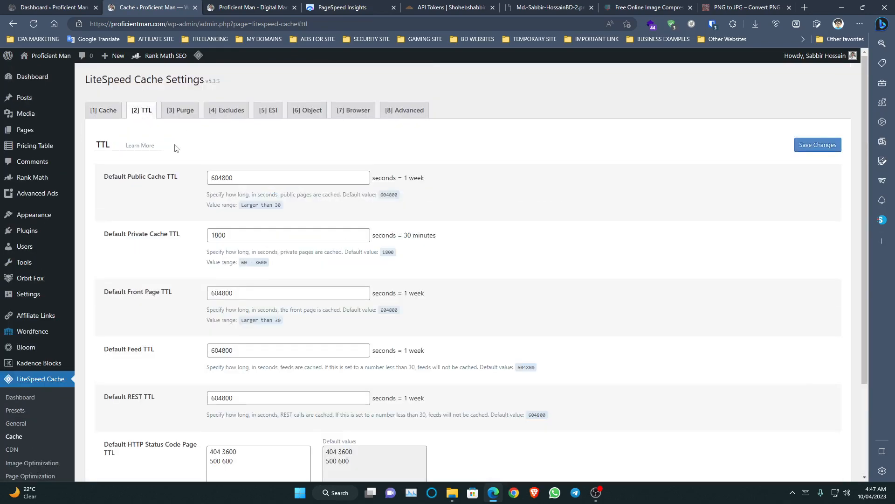
{"action": "scroll", "coordinate": [240, 179], "scroll_direction": "down", "scroll_amount": 2}
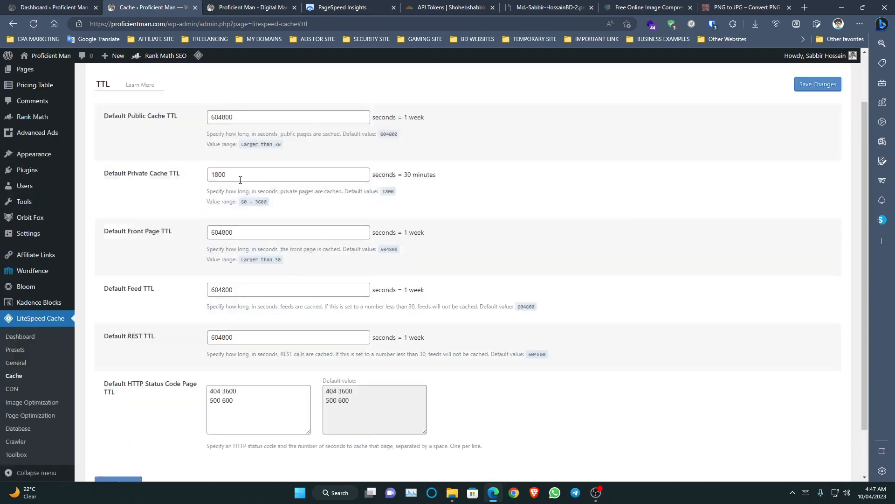
{"action": "scroll", "coordinate": [242, 272], "scroll_direction": "up", "scroll_amount": 2}
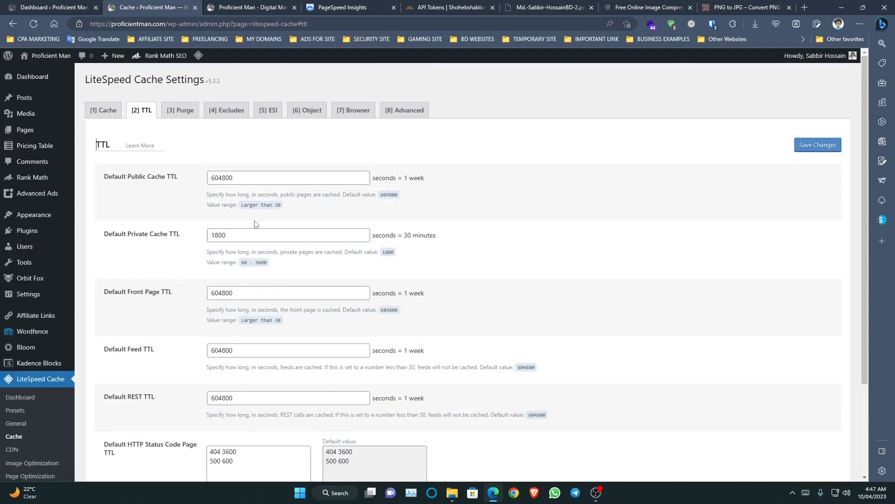
Review the purge settings, including the auto purge rules, Serve Stale and the Scheduled Purge URLs field
{"action": "left_click", "coordinate": [181, 116]}
{"action": "scroll", "coordinate": [177, 219], "scroll_direction": "down", "scroll_amount": 4}
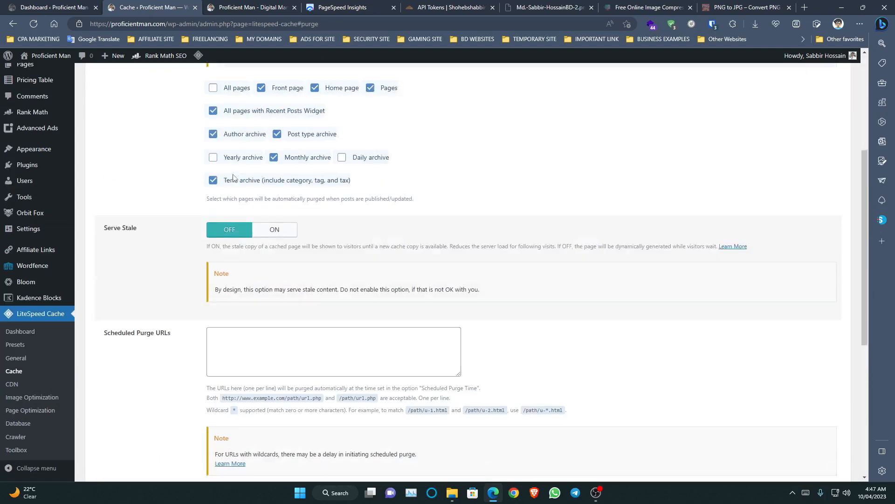
{"action": "scroll", "coordinate": [175, 224], "scroll_direction": "up", "scroll_amount": 4}
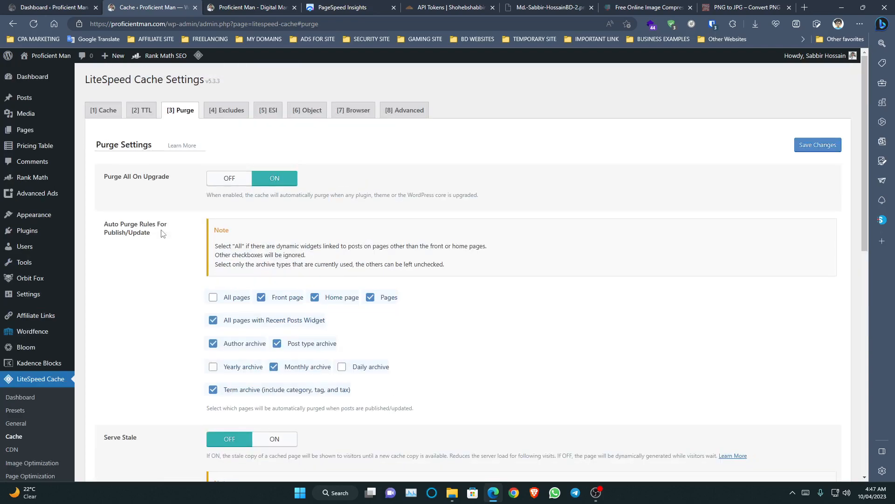
{"action": "scroll", "coordinate": [186, 203], "scroll_direction": "down", "scroll_amount": 2}
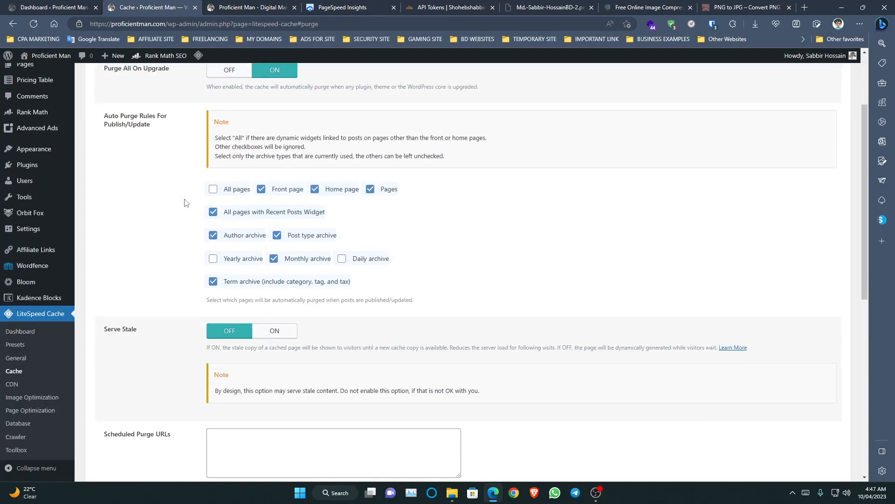
{"action": "scroll", "coordinate": [185, 202], "scroll_direction": "up", "scroll_amount": 2}
{"action": "scroll", "coordinate": [222, 203], "scroll_direction": "down", "scroll_amount": 2}
{"action": "scroll", "coordinate": [184, 197], "scroll_direction": "down", "scroll_amount": 2}
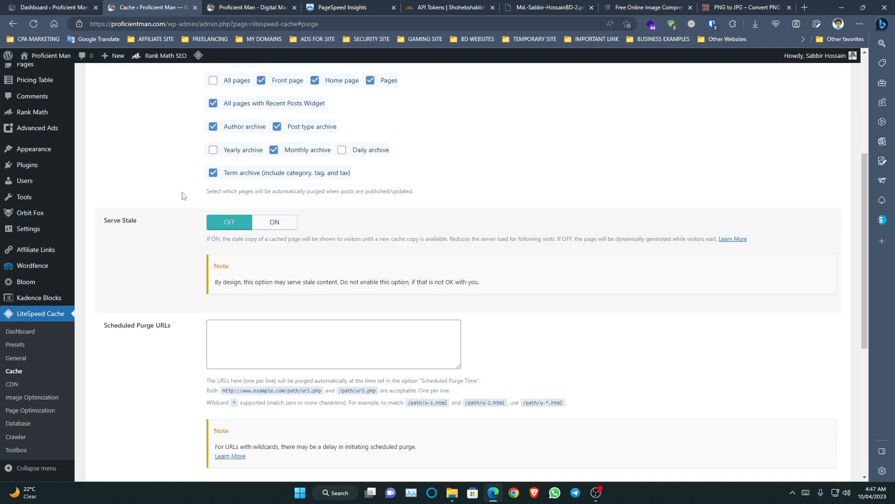
{"action": "scroll", "coordinate": [183, 196], "scroll_direction": "down", "scroll_amount": 2}
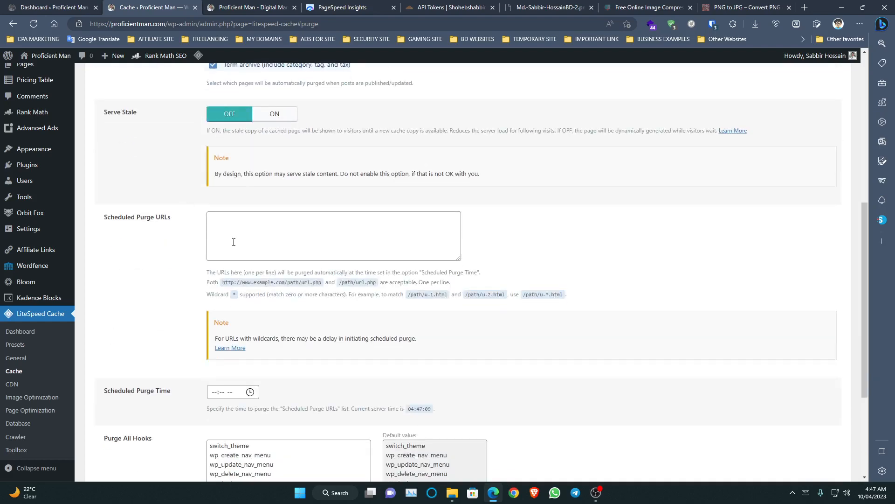
{"action": "left_click", "coordinate": [261, 238]}
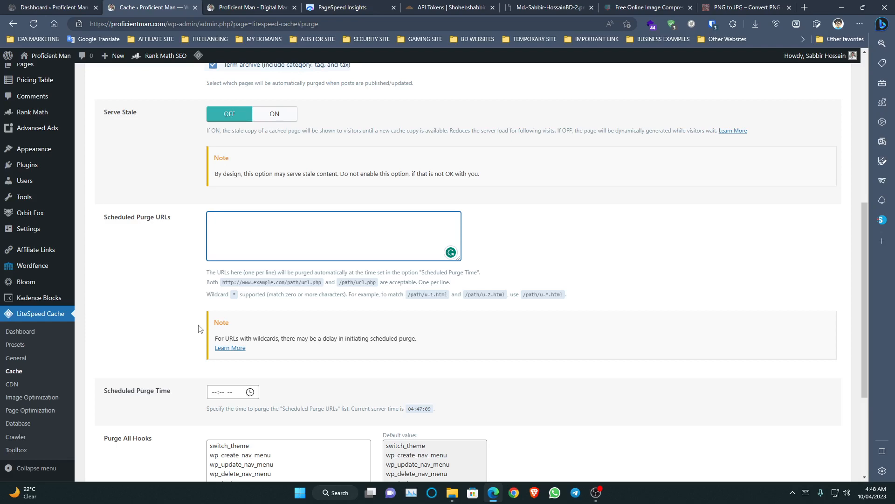
Set the Scheduled Purge Time to 05:50 AM in the purge settings
{"action": "scroll", "coordinate": [220, 240], "scroll_direction": "down", "scroll_amount": 3}
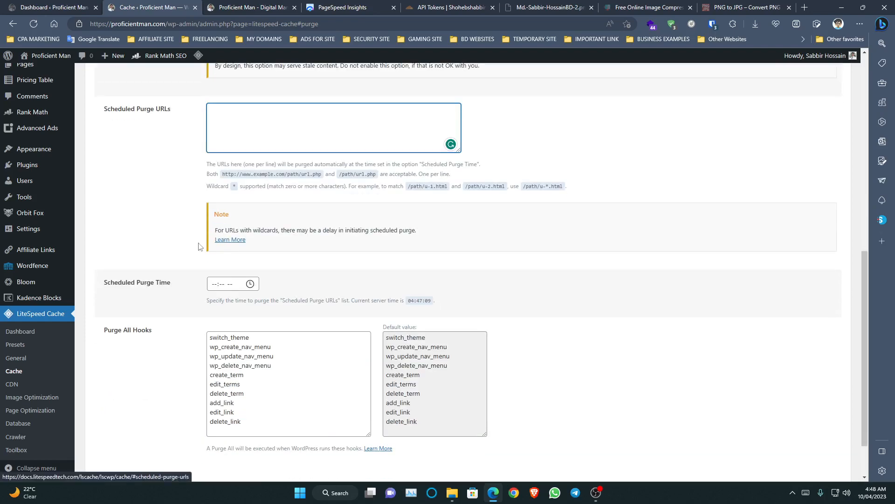
{"action": "scroll", "coordinate": [222, 242], "scroll_direction": "down", "scroll_amount": 2}
{"action": "left_click", "coordinate": [250, 224]}
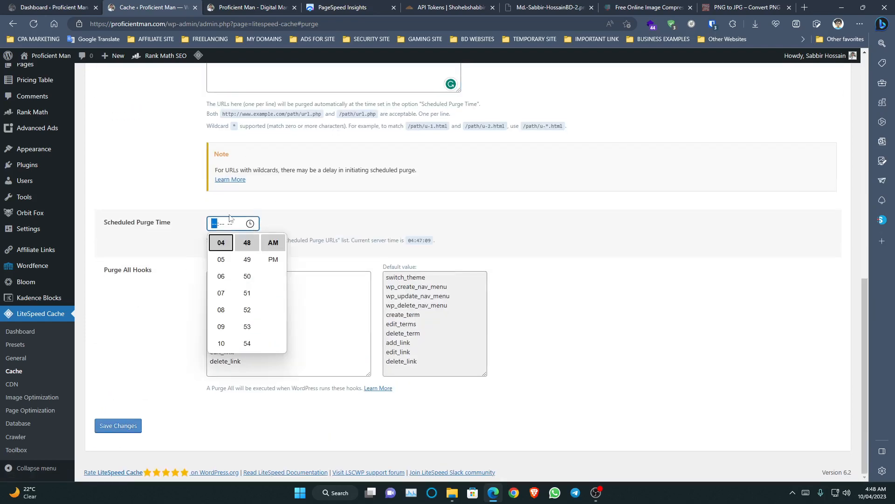
{"action": "left_click", "coordinate": [221, 260]}
{"action": "left_click", "coordinate": [247, 276]}
{"action": "key", "text": "Return"}
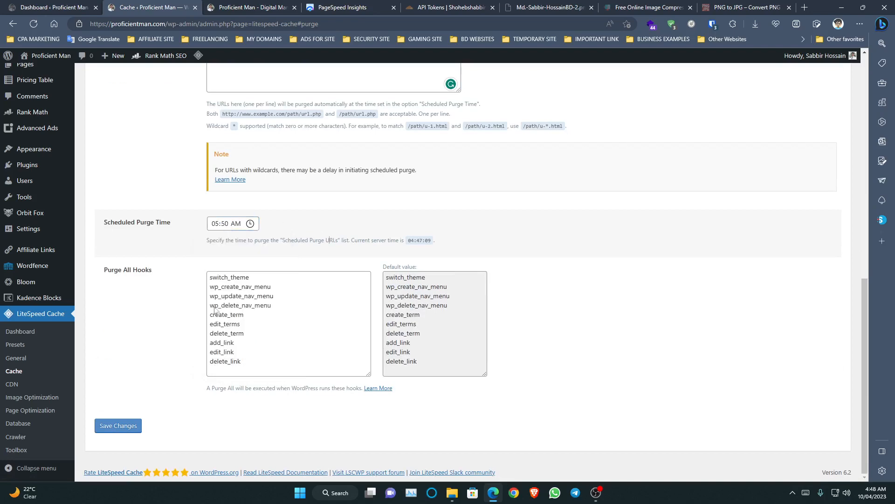
Turn Serve Stale on in the purge settings and save the changes
{"action": "scroll", "coordinate": [249, 342], "scroll_direction": "up", "scroll_amount": 7}
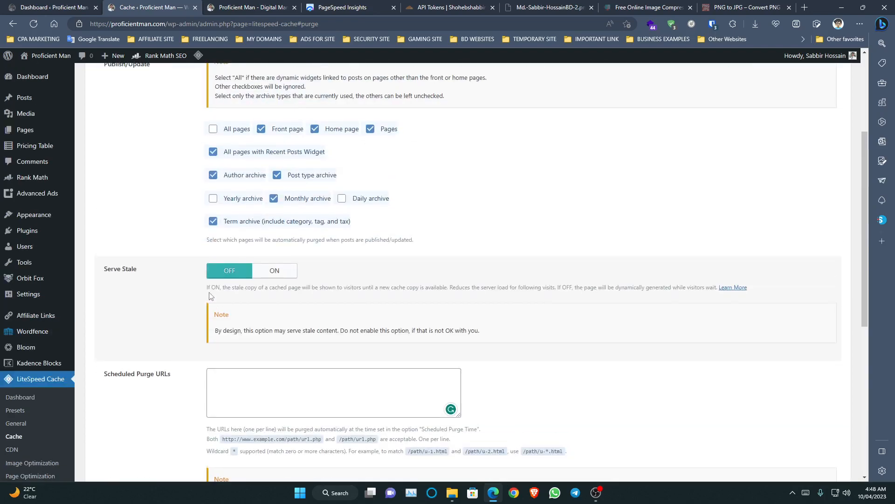
{"action": "scroll", "coordinate": [132, 286], "scroll_direction": "up", "scroll_amount": 2}
{"action": "scroll", "coordinate": [128, 346], "scroll_direction": "down", "scroll_amount": 4}
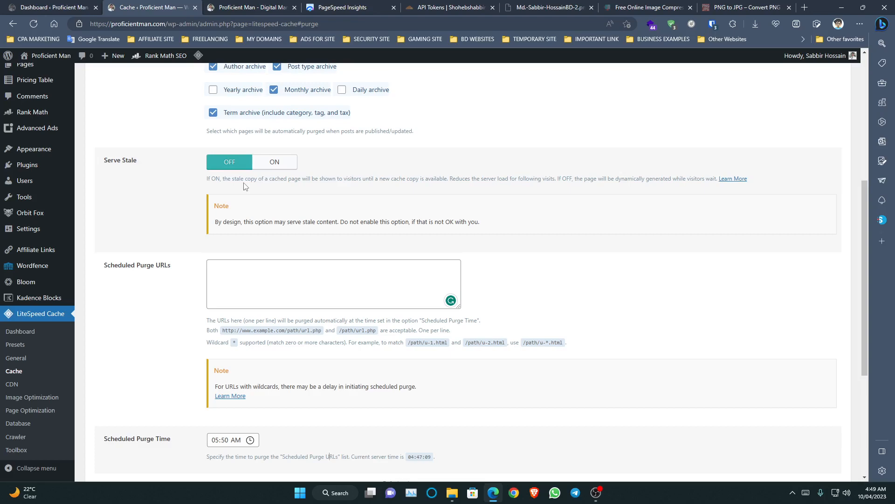
{"action": "left_click", "coordinate": [274, 162]}
{"action": "scroll", "coordinate": [275, 209], "scroll_direction": "down", "scroll_amount": 5}
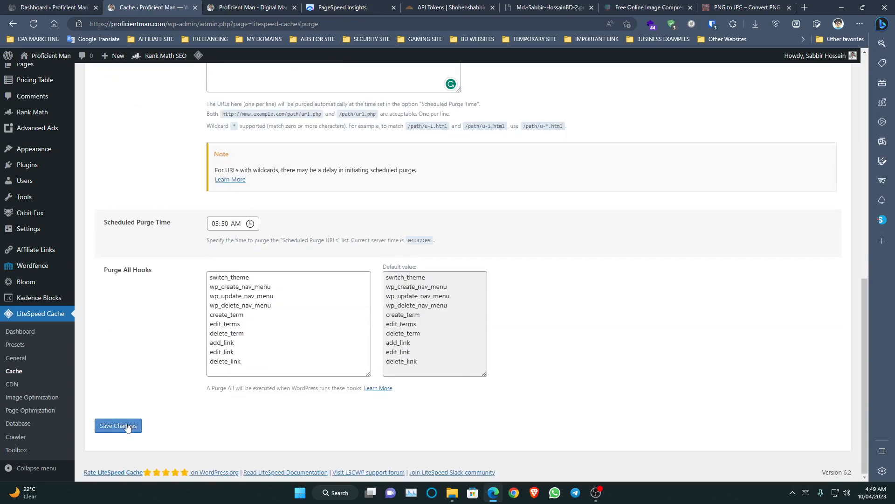
{"action": "left_click", "coordinate": [119, 426]}
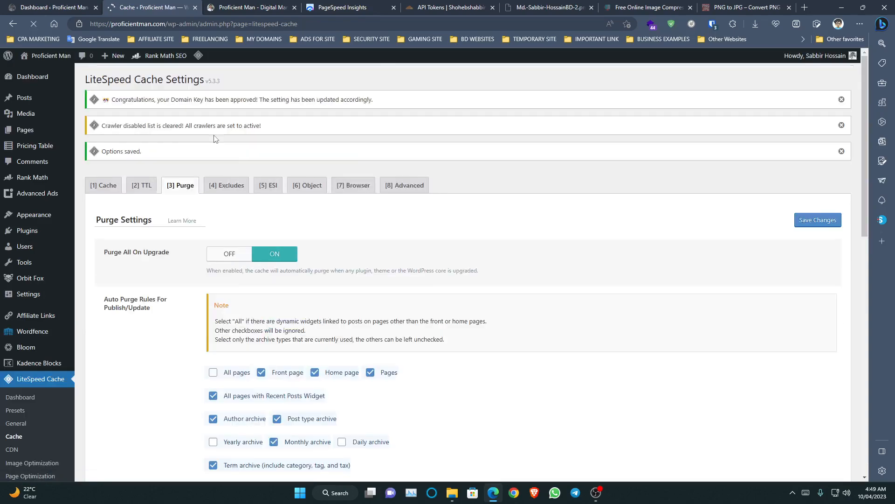
Exclude the Administrator role from caching under Do Not Cache Roles in the exclude settings
{"action": "left_click", "coordinate": [220, 185]}
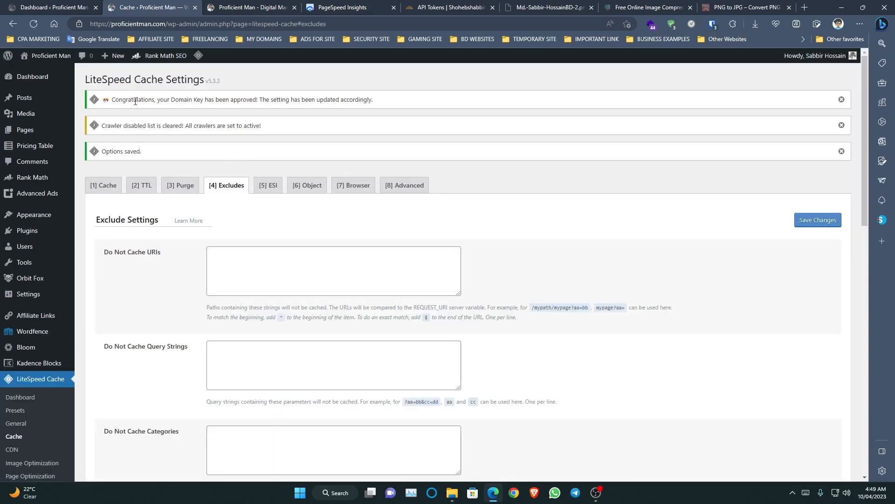
{"action": "scroll", "coordinate": [323, 133], "scroll_direction": "down", "scroll_amount": 12}
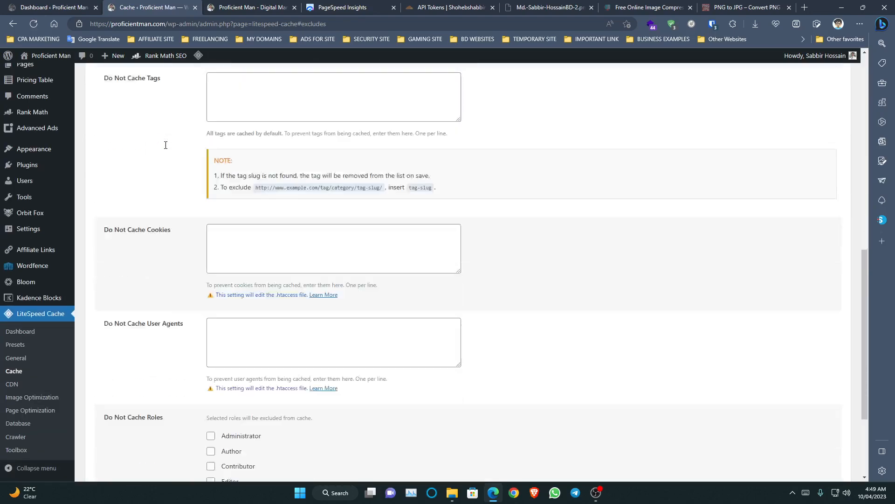
{"action": "left_click", "coordinate": [211, 298]}
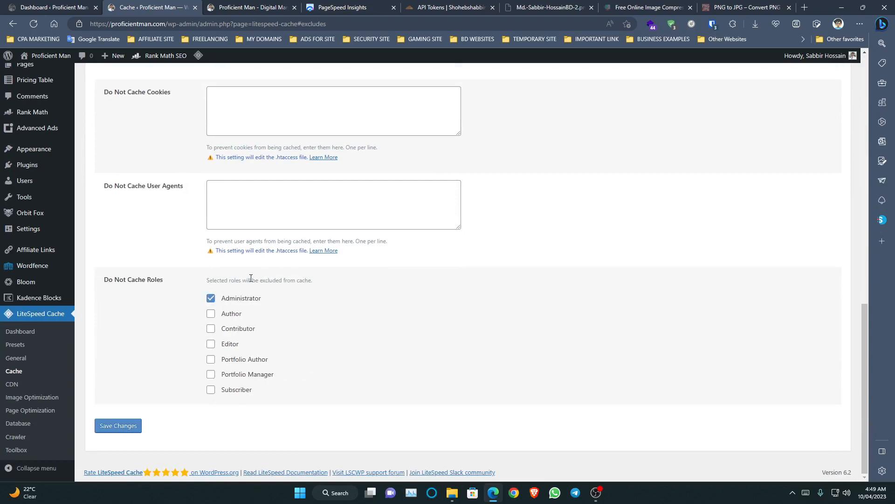
{"action": "scroll", "coordinate": [415, 330], "scroll_direction": "up", "scroll_amount": 12}
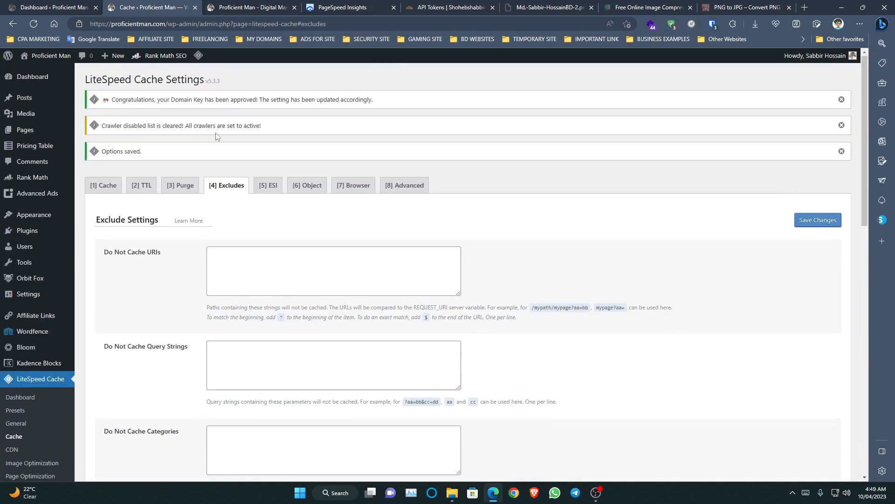
Dismiss the three notices, turn Enable ESI on and look through the remaining ESI settings
{"action": "left_click", "coordinate": [267, 186]}
{"action": "left_click", "coordinate": [841, 151]}
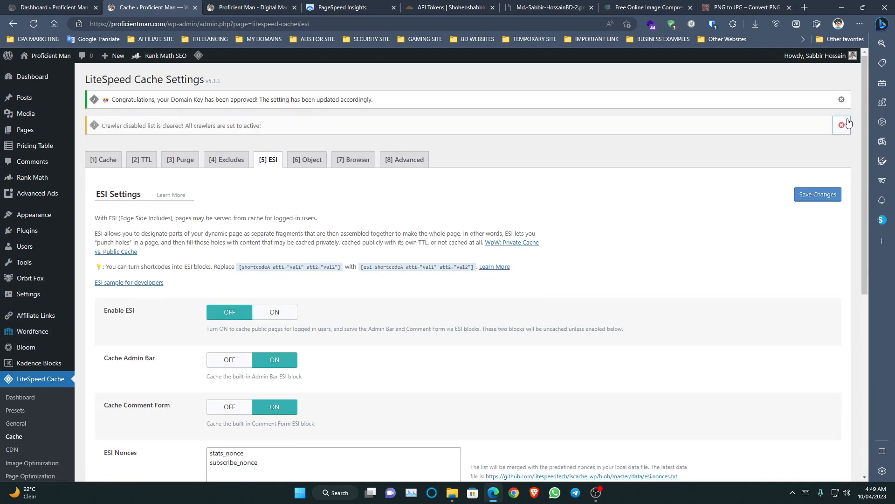
{"action": "left_click", "coordinate": [841, 125]}
{"action": "left_click", "coordinate": [841, 99]}
{"action": "left_click", "coordinate": [285, 262]}
{"action": "left_click", "coordinate": [313, 112]}
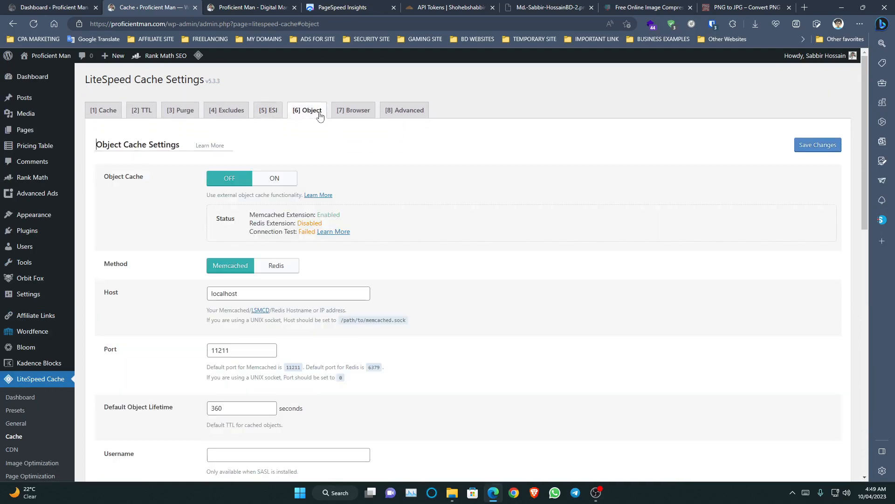
{"action": "left_click", "coordinate": [268, 110]}
{"action": "scroll", "coordinate": [255, 208], "scroll_direction": "down", "scroll_amount": 2}
{"action": "scroll", "coordinate": [255, 208], "scroll_direction": "down", "scroll_amount": 4}
{"action": "scroll", "coordinate": [280, 228], "scroll_direction": "up", "scroll_amount": 6}
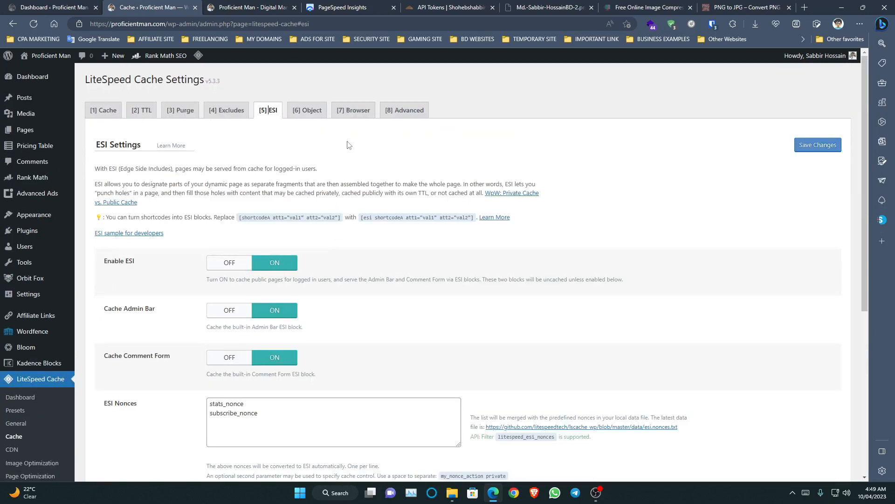
Turn Object Cache on in the object cache settings and save the changes
{"action": "left_click", "coordinate": [307, 110]}
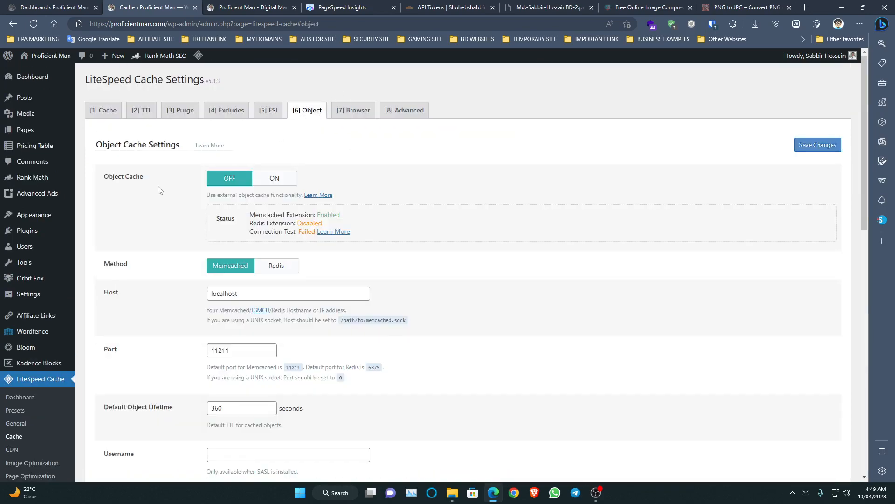
{"action": "left_click", "coordinate": [274, 178]}
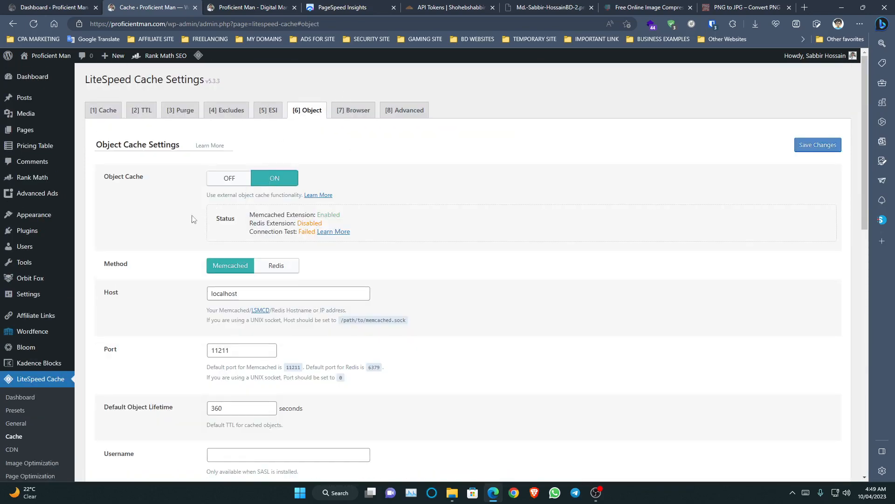
{"action": "scroll", "coordinate": [221, 240], "scroll_direction": "down", "scroll_amount": 5}
{"action": "scroll", "coordinate": [222, 239], "scroll_direction": "up", "scroll_amount": 5}
{"action": "left_click", "coordinate": [813, 145]}
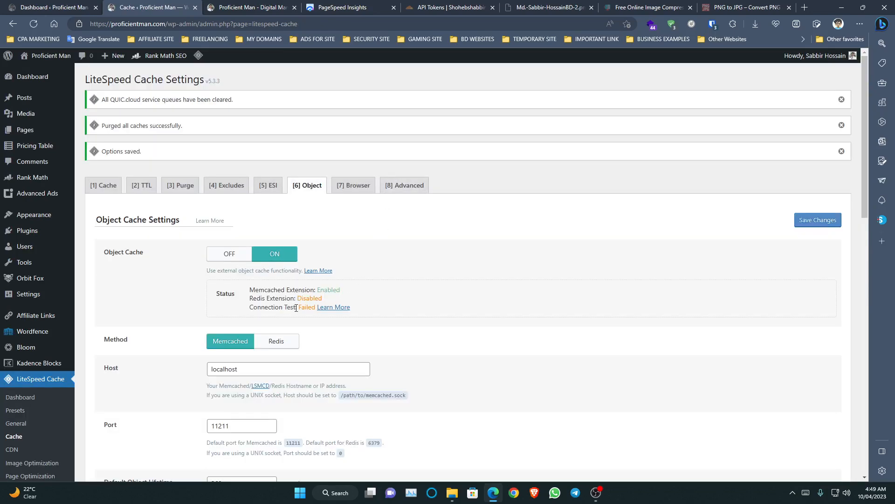
Examine the object cache connection status, host, port, login, group and persistence settings
{"action": "left_click_drag", "start_coordinate": [296, 308], "coordinate": [316, 311]}
{"action": "scroll", "coordinate": [314, 317], "scroll_direction": "down", "scroll_amount": 5}
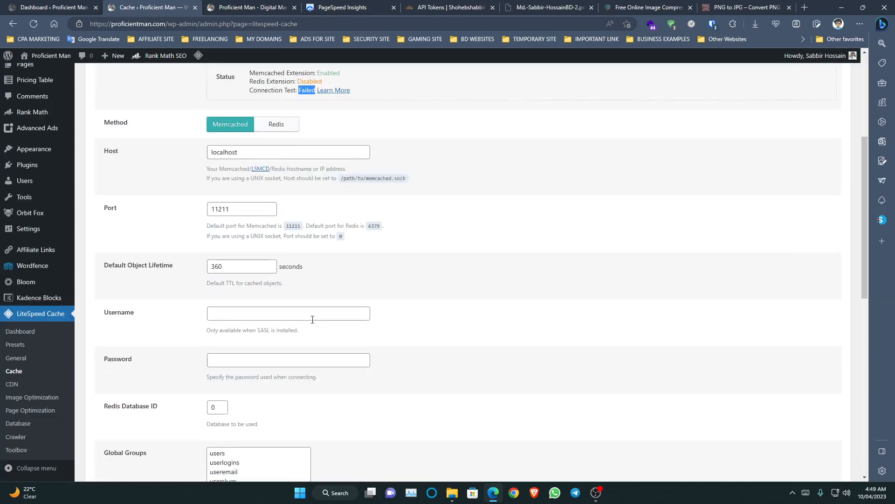
{"action": "scroll", "coordinate": [261, 280], "scroll_direction": "down", "scroll_amount": 7}
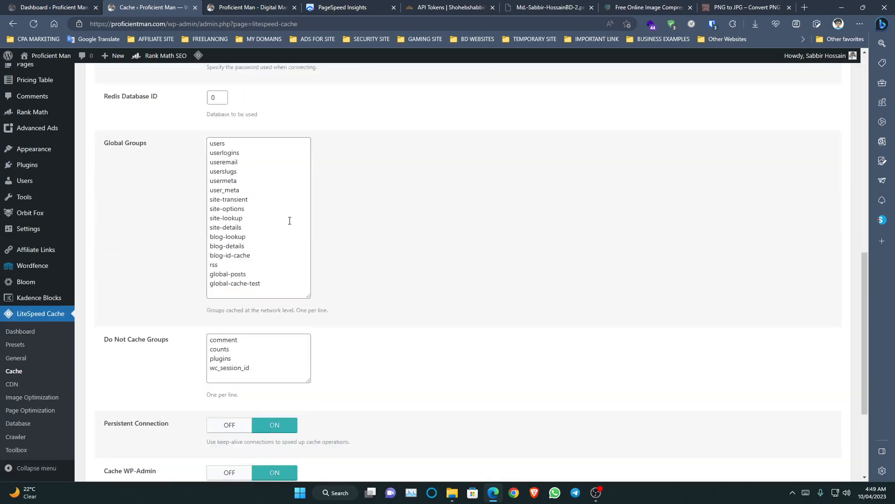
{"action": "scroll", "coordinate": [280, 229], "scroll_direction": "up", "scroll_amount": 9}
{"action": "scroll", "coordinate": [259, 271], "scroll_direction": "down", "scroll_amount": 5}
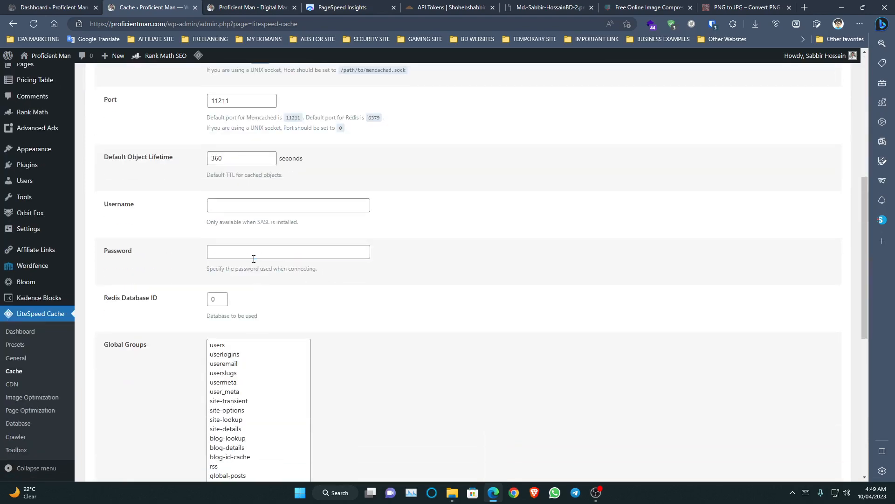
{"action": "left_click", "coordinate": [361, 251]}
{"action": "scroll", "coordinate": [361, 252], "scroll_direction": "down", "scroll_amount": 7}
{"action": "scroll", "coordinate": [374, 255], "scroll_direction": "up", "scroll_amount": 15}
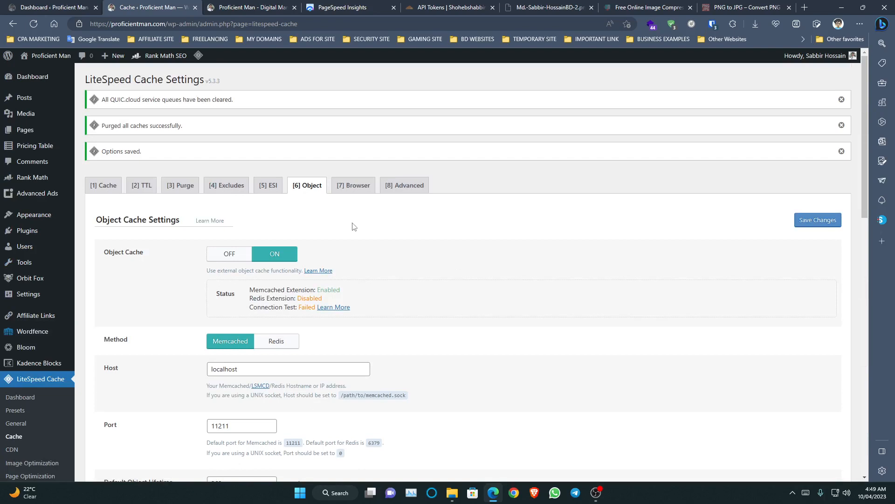
Turn Browser Cache on, look over the advanced settings and save the cache changes
{"action": "left_click", "coordinate": [354, 186]}
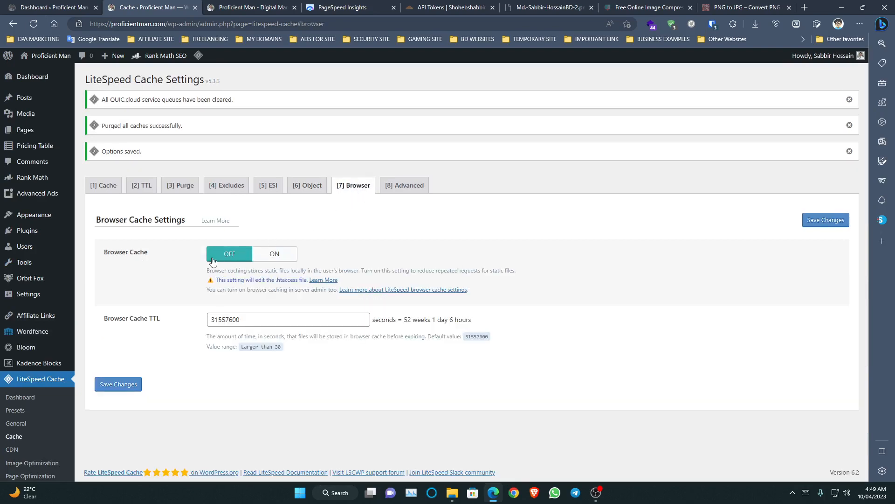
{"action": "left_click", "coordinate": [257, 256]}
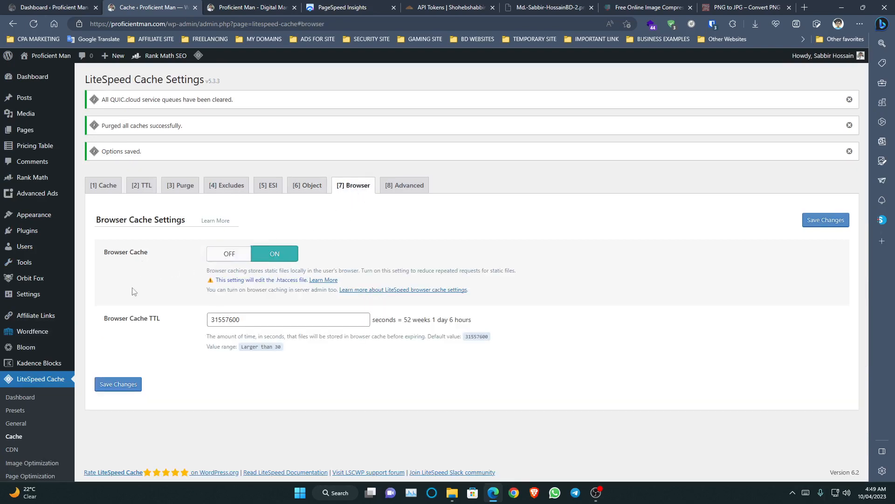
{"action": "left_click", "coordinate": [420, 185]}
{"action": "scroll", "coordinate": [179, 315], "scroll_direction": "down", "scroll_amount": 2}
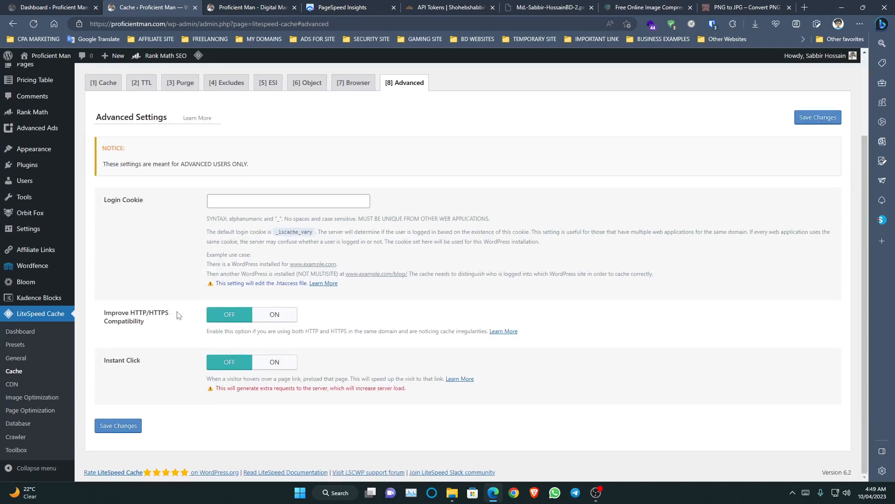
{"action": "scroll", "coordinate": [188, 317], "scroll_direction": "up", "scroll_amount": 2}
{"action": "scroll", "coordinate": [406, 205], "scroll_direction": "down", "scroll_amount": 2}
{"action": "left_click", "coordinate": [802, 117]}
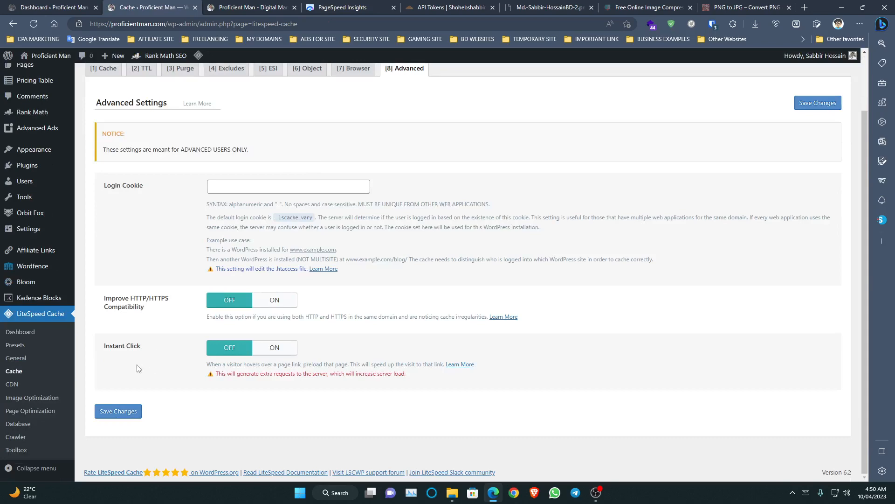
Turn QUIC.cloud CDN on in the LiteSpeed CDN settings and look through the CDN mapping options
{"action": "left_click", "coordinate": [33, 384]}
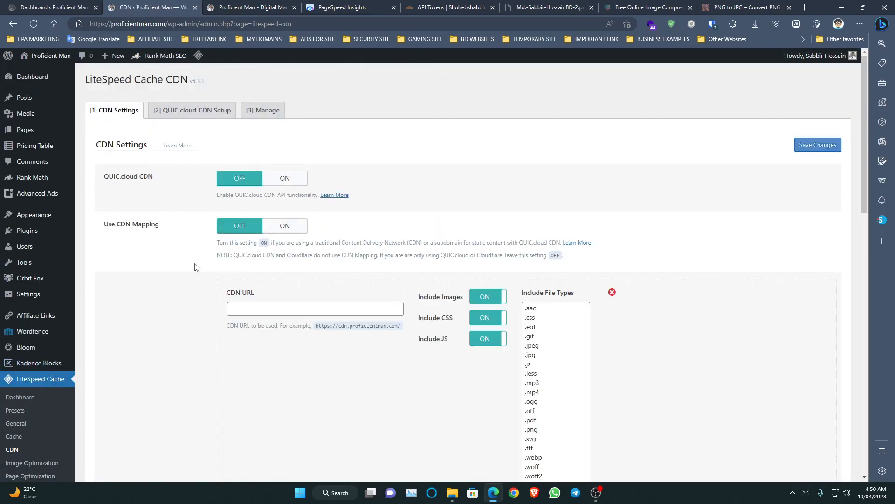
{"action": "scroll", "coordinate": [195, 267], "scroll_direction": "down", "scroll_amount": 10}
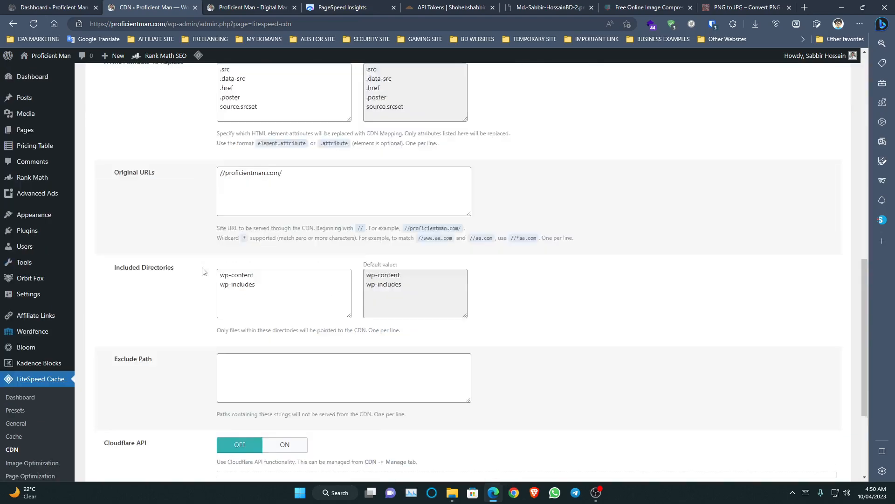
{"action": "scroll", "coordinate": [203, 270], "scroll_direction": "up", "scroll_amount": 4}
{"action": "scroll", "coordinate": [203, 270], "scroll_direction": "up", "scroll_amount": 7}
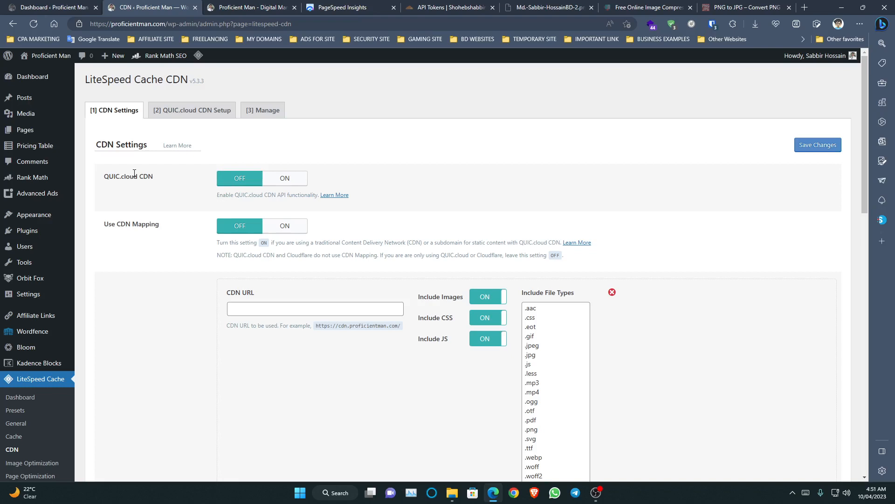
{"action": "left_click", "coordinate": [272, 174]}
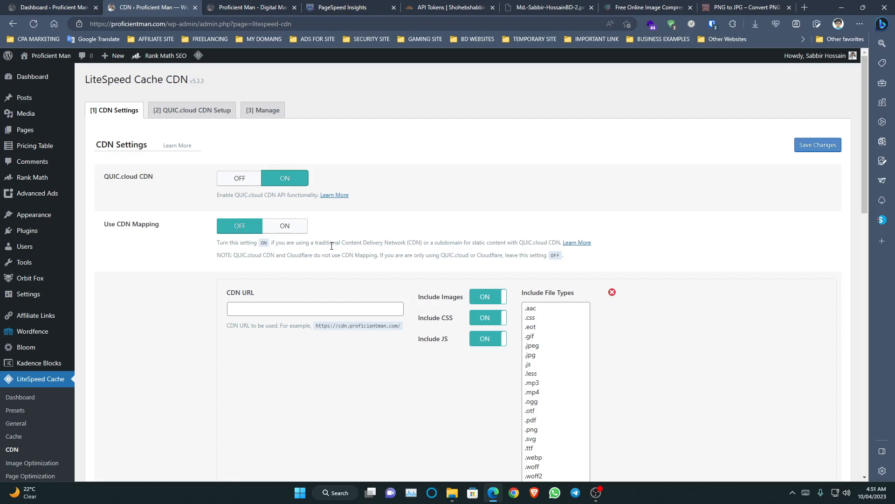
{"action": "scroll", "coordinate": [282, 226], "scroll_direction": "down", "scroll_amount": 12}
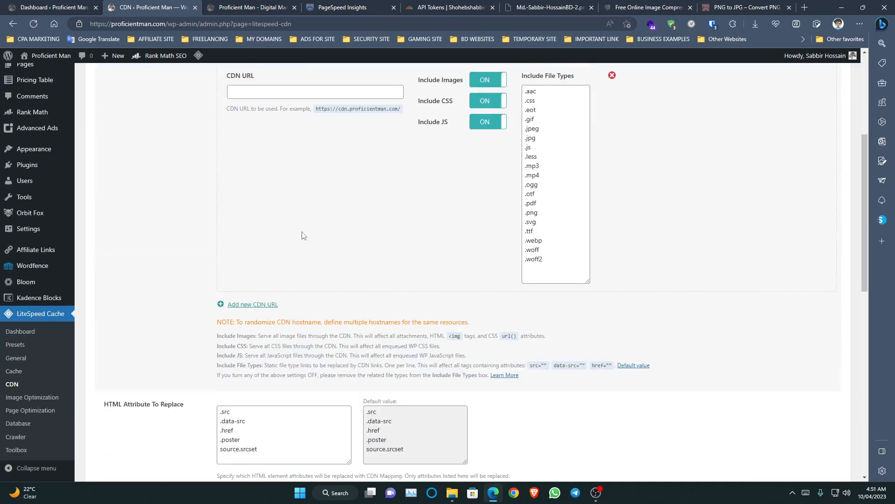
{"action": "scroll", "coordinate": [254, 224], "scroll_direction": "up", "scroll_amount": 12}
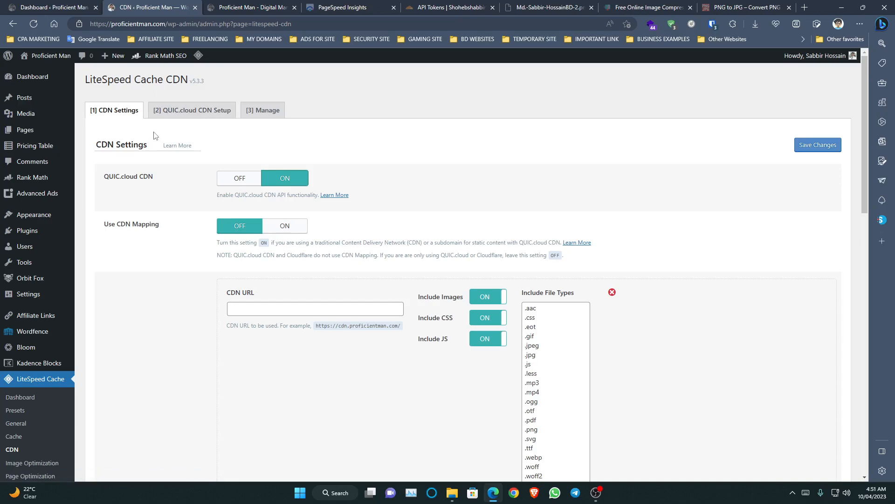
Turn Cloudflare API on in the LiteSpeed CDN settings and switch to Cloudflare's API Tokens page
{"action": "scroll", "coordinate": [155, 136], "scroll_direction": "down", "scroll_amount": 15}
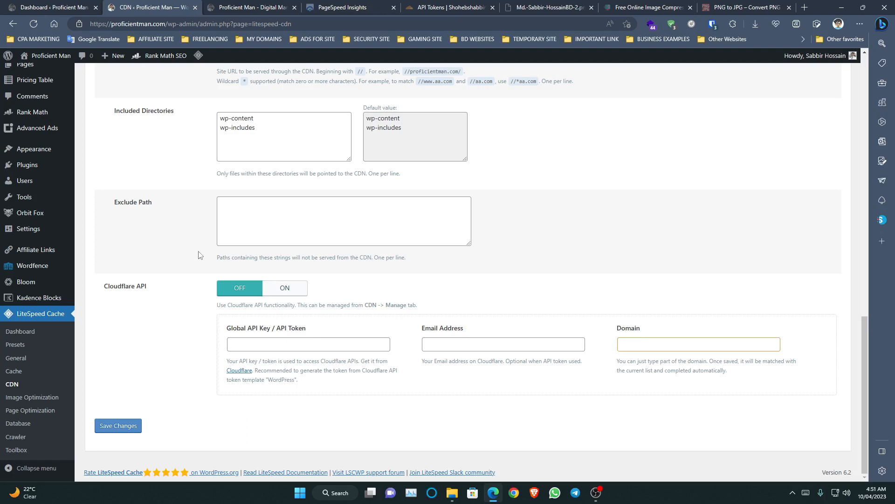
{"action": "left_click", "coordinate": [285, 294]}
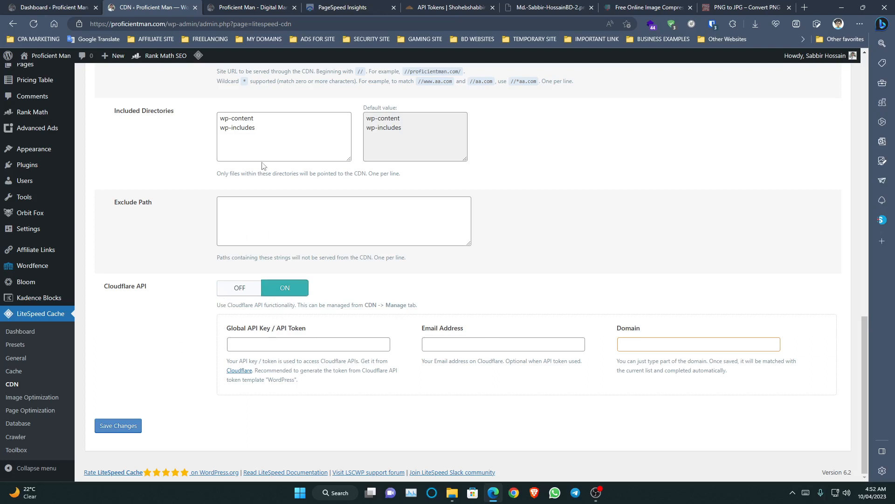
{"action": "left_click", "coordinate": [430, 6]}
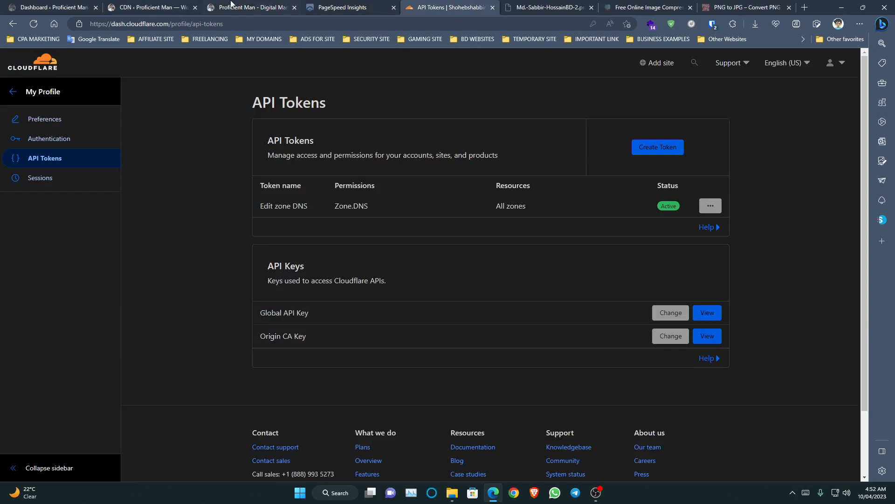
{"action": "left_click", "coordinate": [211, 7]}
{"action": "left_click", "coordinate": [186, 5]}
{"action": "left_click", "coordinate": [270, 345]}
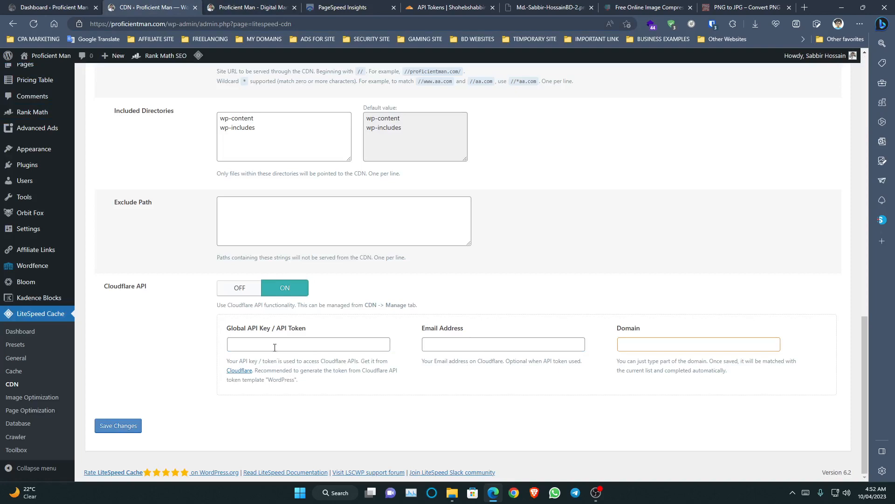
{"action": "right_click", "coordinate": [270, 345]}
{"action": "left_click", "coordinate": [289, 230]}
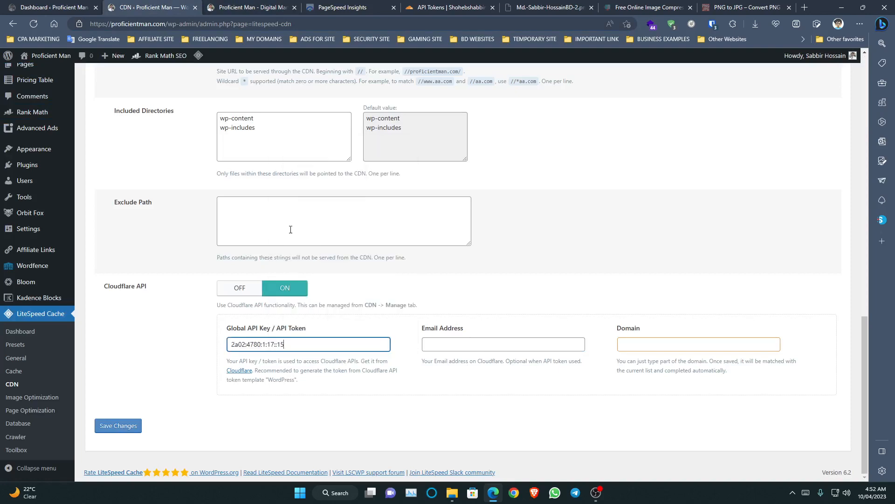
{"action": "left_click", "coordinate": [410, 7]}
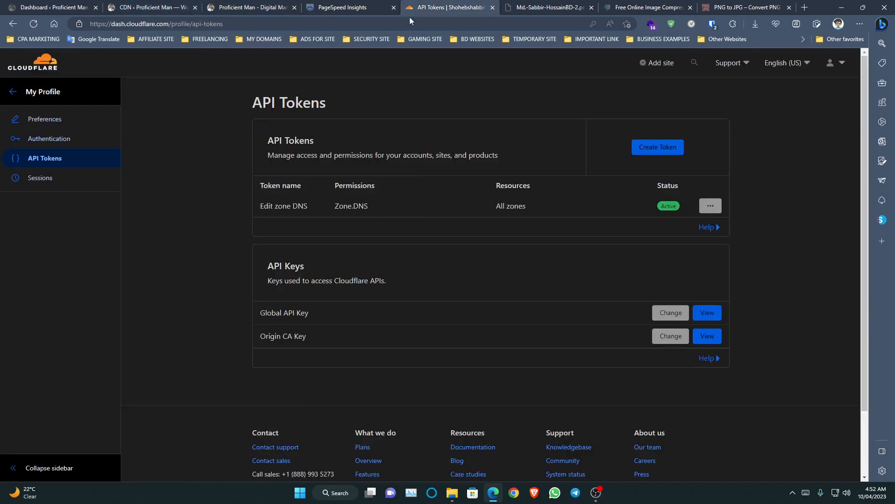
{"action": "left_click", "coordinate": [705, 312]}
{"action": "left_click", "coordinate": [451, 261]}
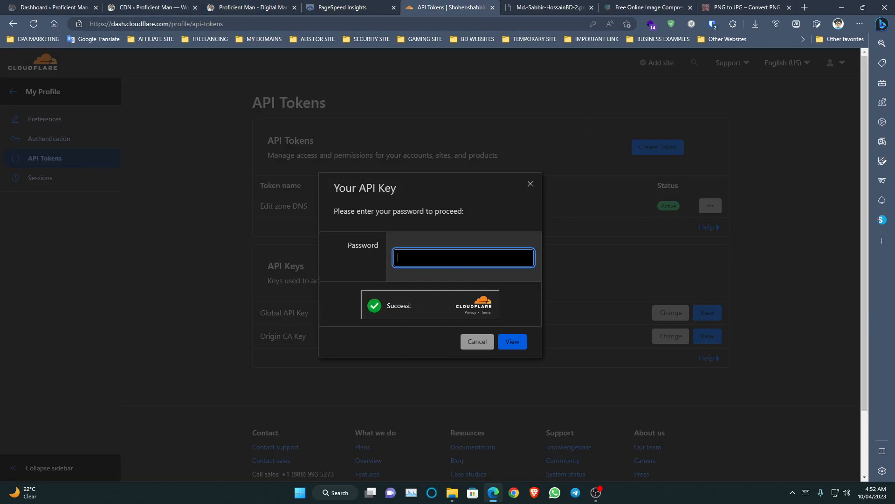
{"action": "left_click", "coordinate": [712, 24]}
{"action": "left_click", "coordinate": [652, 74]}
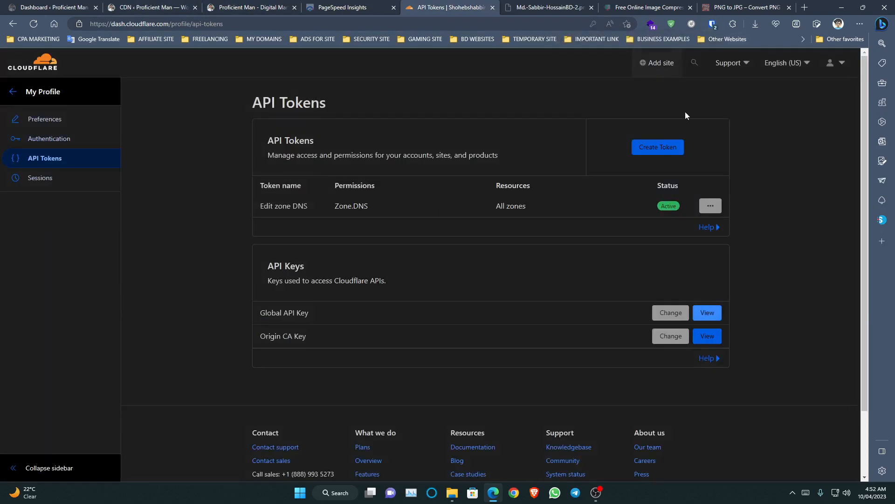
Reveal Cloudflare's Global API Key by filling in the saved account password, and copy the key
{"action": "left_click", "coordinate": [707, 312]}
{"action": "left_click", "coordinate": [529, 257]}
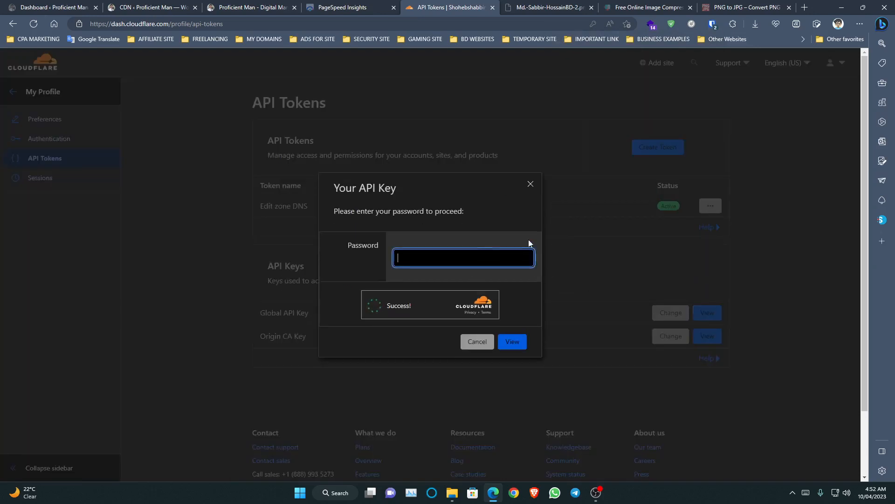
{"action": "left_click", "coordinate": [712, 24]}
{"action": "left_click", "coordinate": [610, 84]}
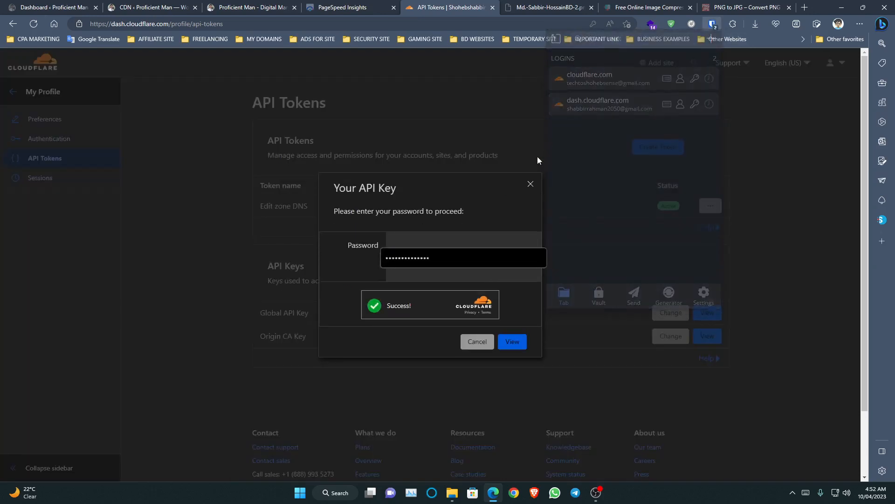
{"action": "left_click", "coordinate": [507, 347]}
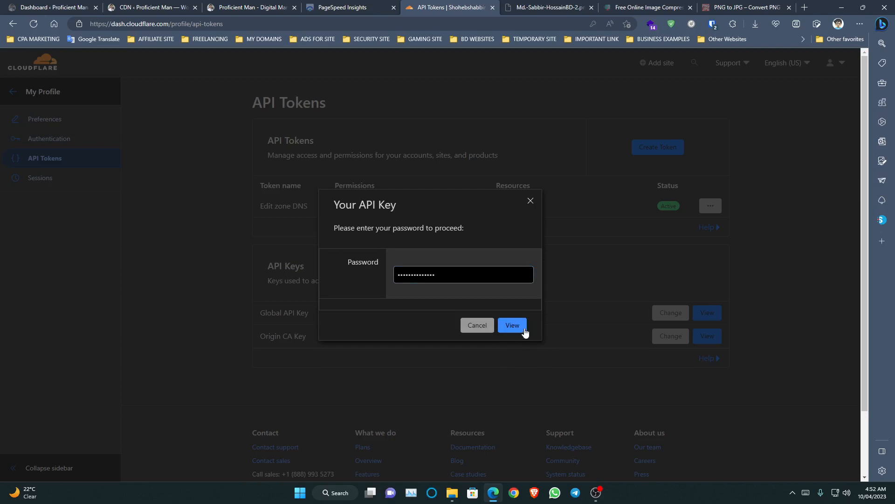
{"action": "left_click", "coordinate": [462, 247]}
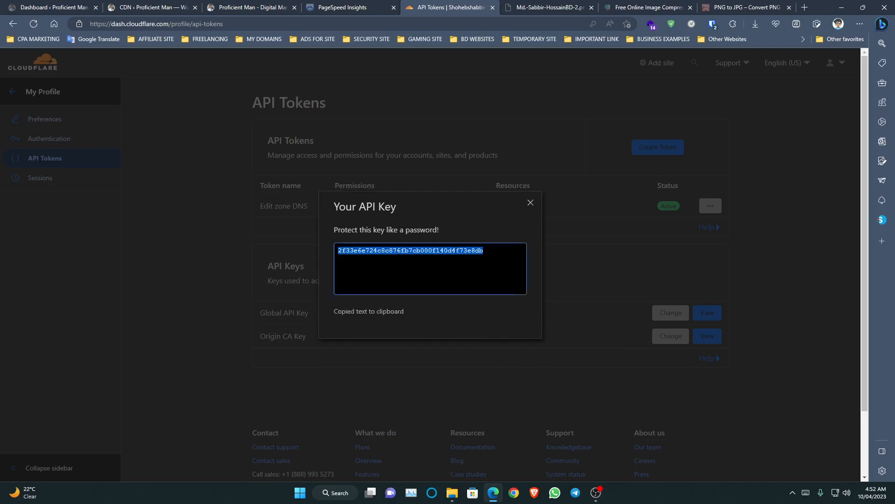
Return to the LiteSpeed CDN settings and replace the Global API Key / API Token entry with the copied Cloudflare API key
{"action": "left_click", "coordinate": [530, 202]}
{"action": "left_click", "coordinate": [330, 7]}
{"action": "left_click", "coordinate": [261, 7]}
{"action": "left_click", "coordinate": [161, 8]}
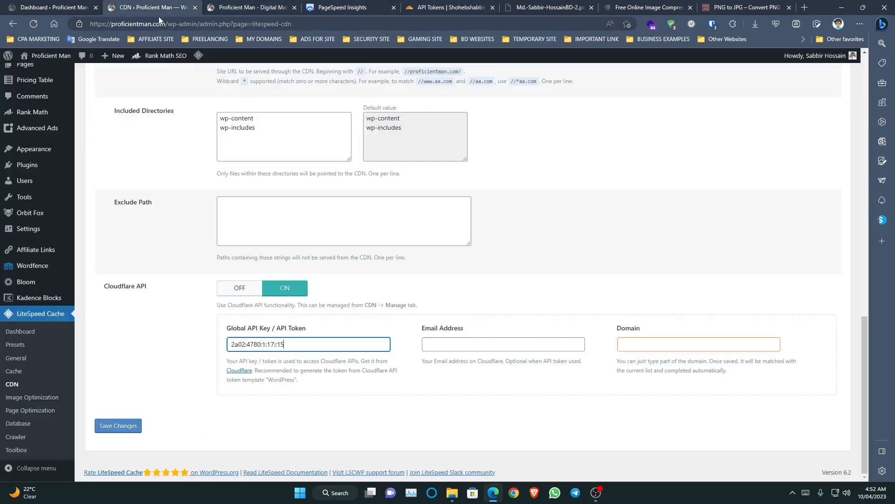
{"action": "left_click_drag", "start_coordinate": [306, 342], "coordinate": [121, 332]}
{"action": "right_click", "coordinate": [272, 343]}
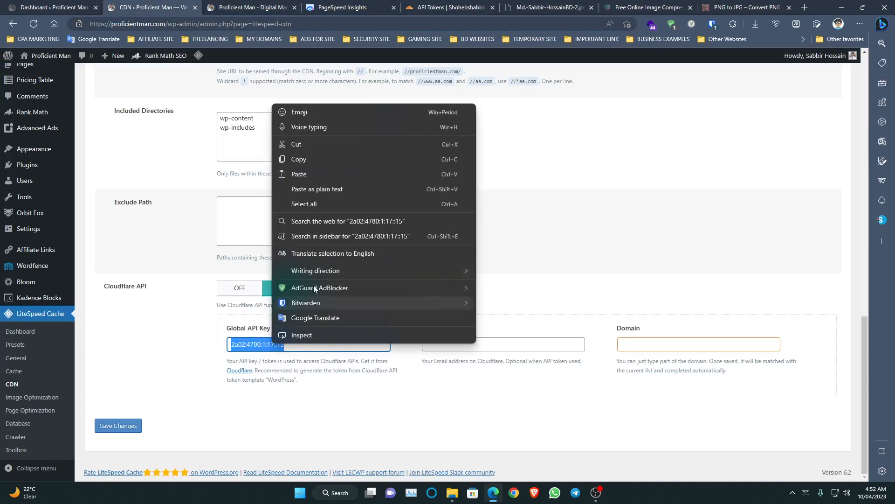
{"action": "left_click", "coordinate": [324, 173]}
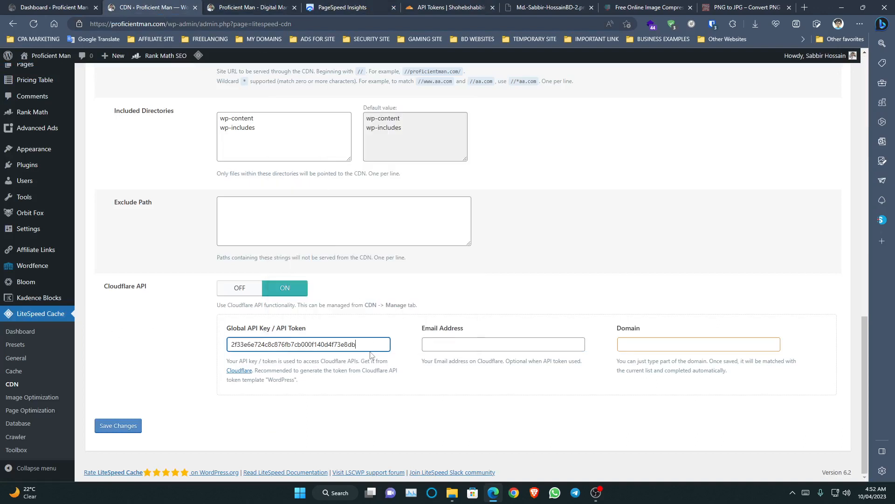
Set the Cloudflare domain to proficientman.com, save the CDN changes, and reload the page to review the Cloudflare settings
{"action": "left_click", "coordinate": [631, 342]}
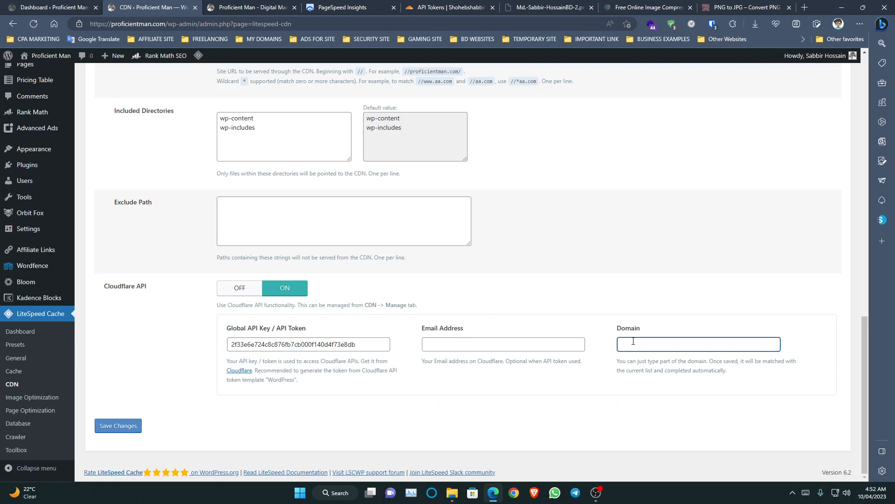
{"action": "type", "text": "proficientman.com"}
{"action": "left_click", "coordinate": [127, 426]}
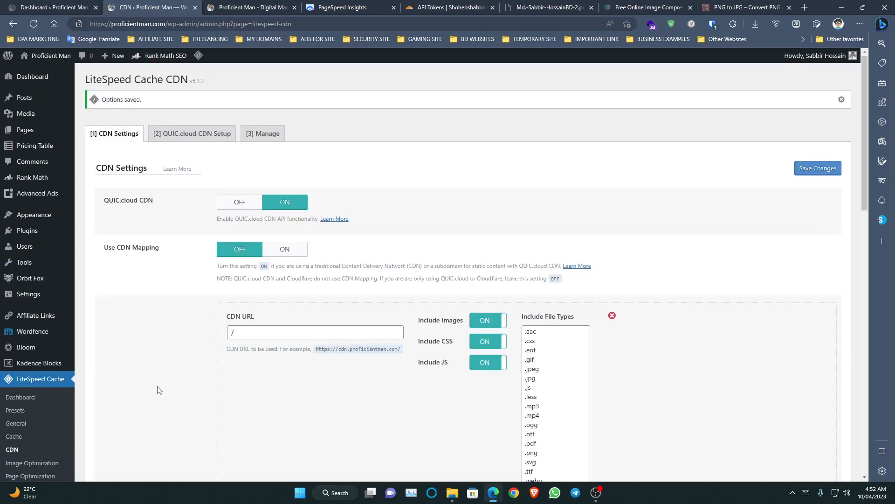
{"action": "scroll", "coordinate": [194, 326], "scroll_direction": "down", "scroll_amount": 15}
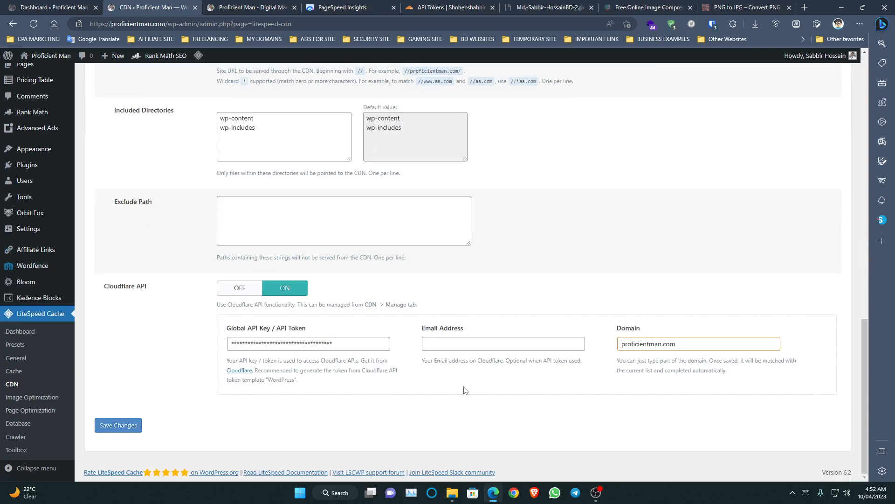
{"action": "left_click", "coordinate": [39, 25]}
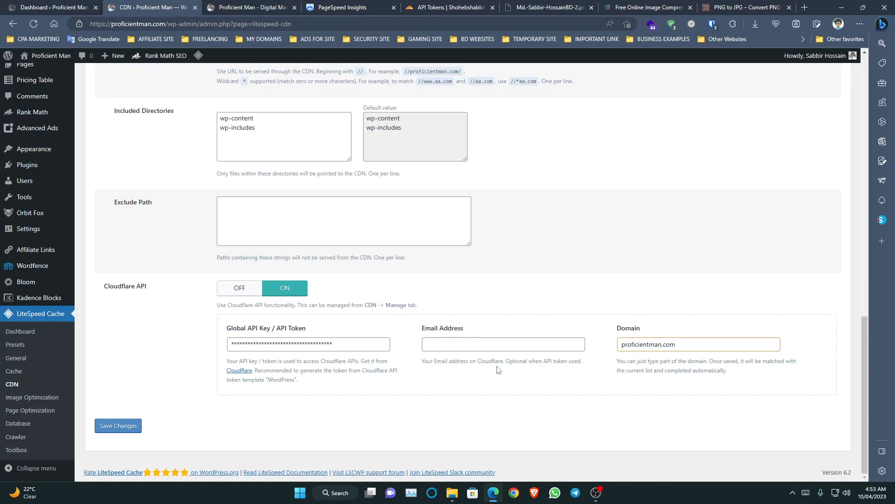
{"action": "left_click", "coordinate": [464, 346]}
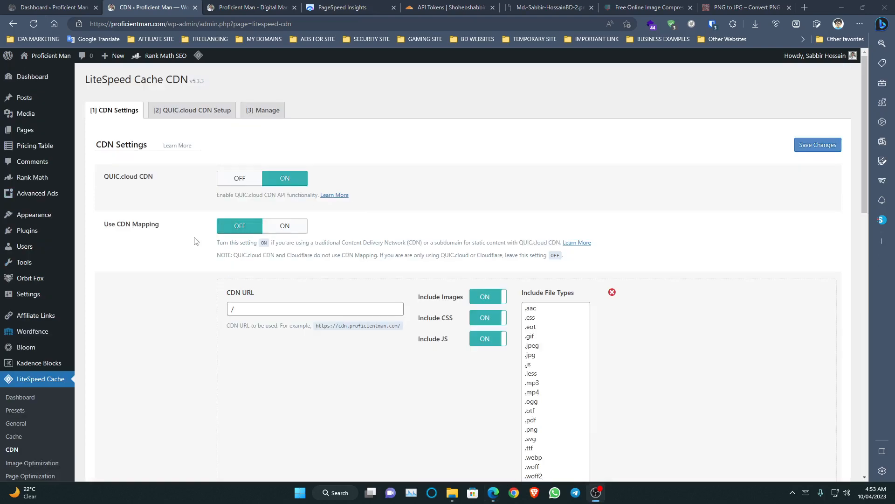
Turn on Auto Request Cron and Image WebP Replacement in LiteSpeed's Image Optimization Settings
{"action": "left_click", "coordinate": [35, 467]}
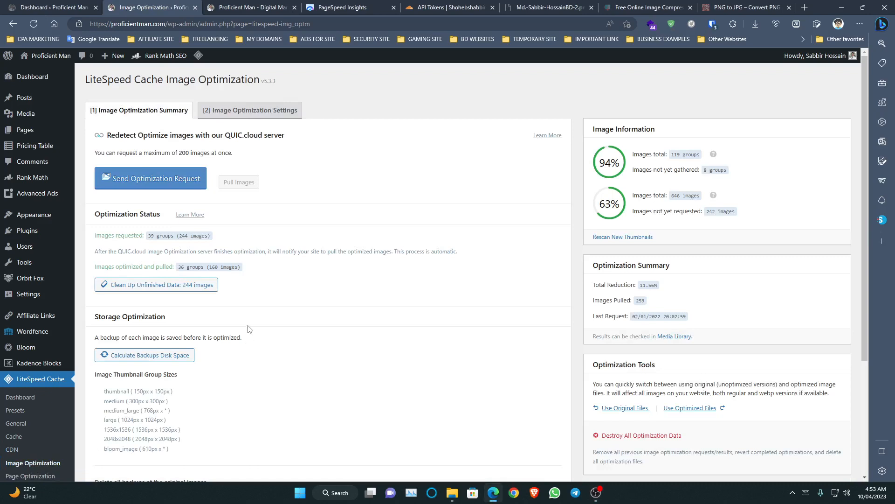
{"action": "left_click", "coordinate": [237, 116]}
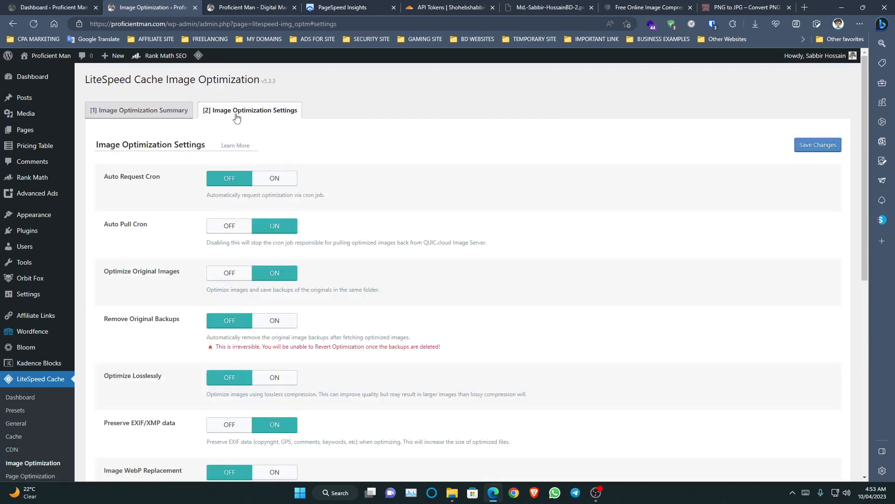
{"action": "left_click", "coordinate": [280, 180]}
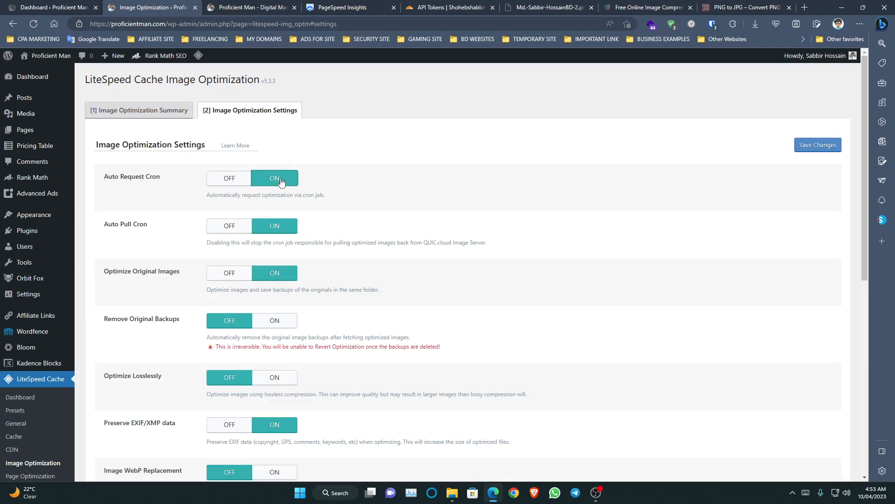
{"action": "scroll", "coordinate": [187, 289], "scroll_direction": "down", "scroll_amount": 3}
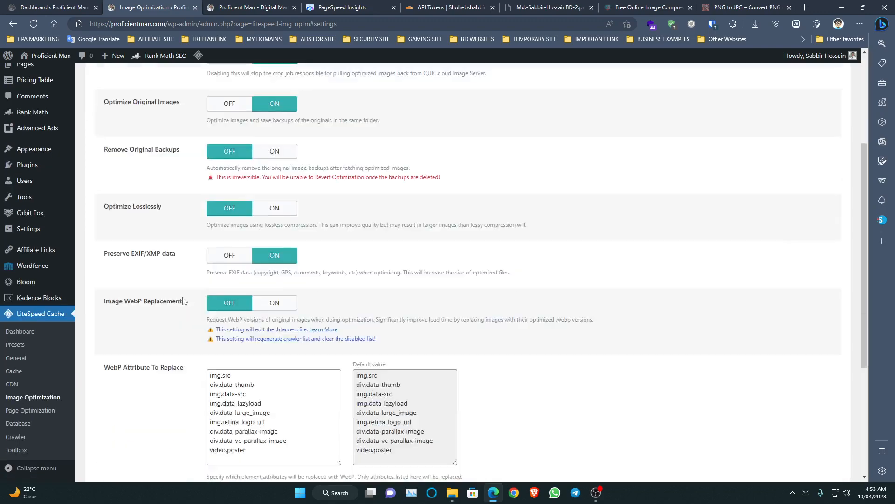
{"action": "scroll", "coordinate": [184, 300], "scroll_direction": "down", "scroll_amount": 1}
{"action": "left_click", "coordinate": [274, 254]}
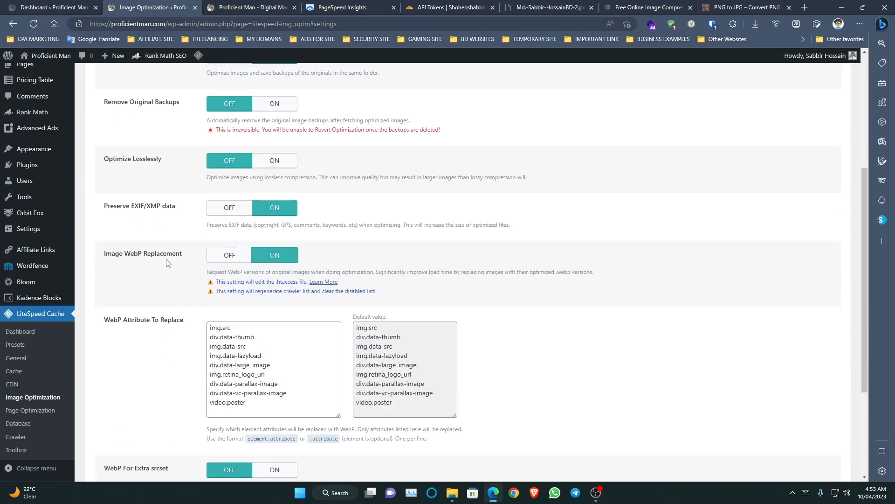
Turn on WebP For Extra srcset, edit the WordPress Image Quality Control value and save the image optimization changes
{"action": "scroll", "coordinate": [160, 303], "scroll_direction": "down", "scroll_amount": 3}
{"action": "left_click", "coordinate": [292, 319]}
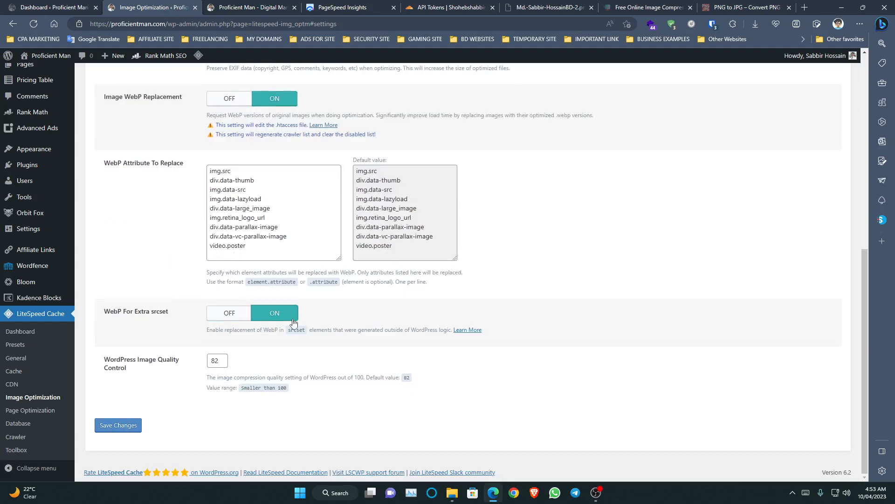
{"action": "double_click", "coordinate": [219, 361]}
{"action": "key", "text": "BackSpace"}
{"action": "left_click", "coordinate": [120, 425]}
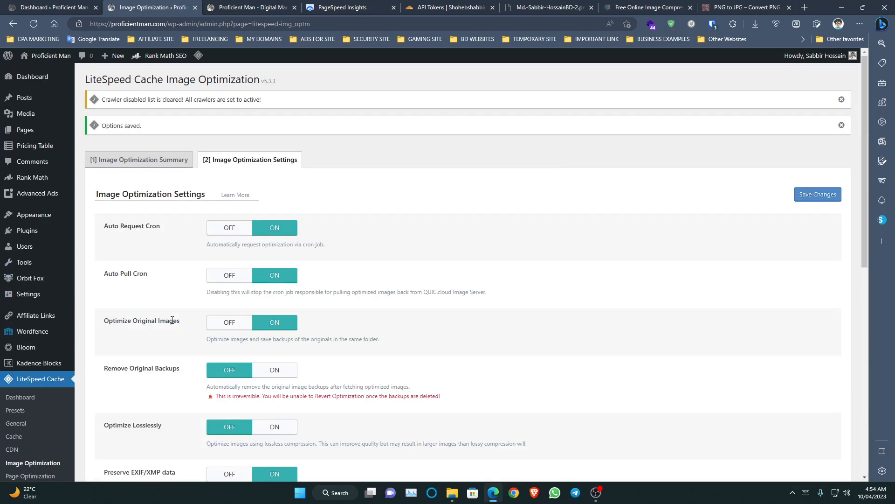
{"action": "scroll", "coordinate": [172, 320], "scroll_direction": "down", "scroll_amount": 2}
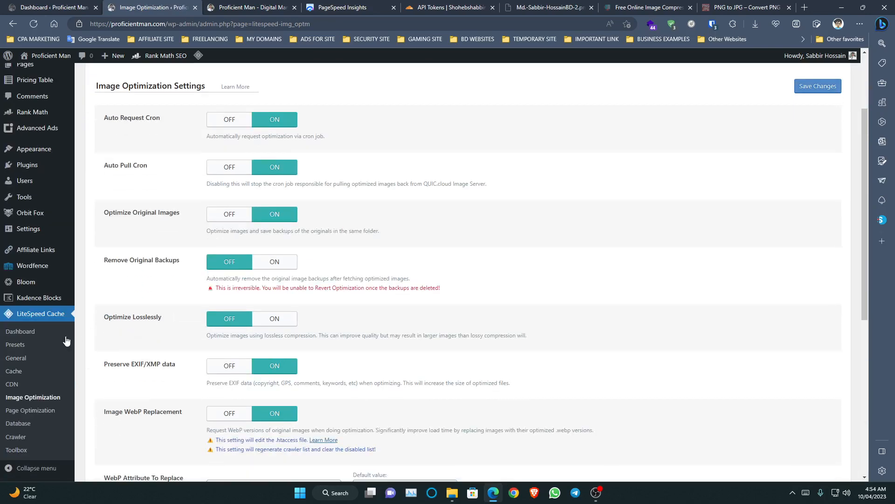
Turn on CSS Minify and UCSS Inline in the CSS settings of LiteSpeed's Page Optimization
{"action": "left_click", "coordinate": [30, 413]}
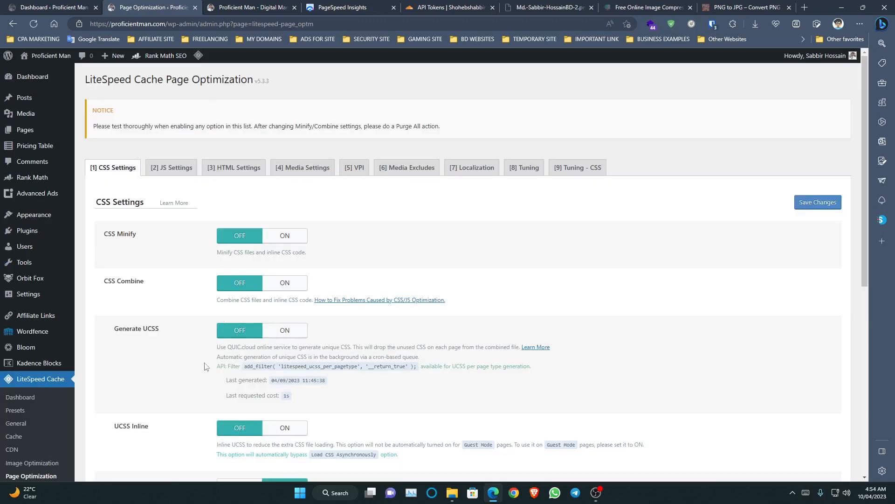
{"action": "left_click", "coordinate": [293, 234]}
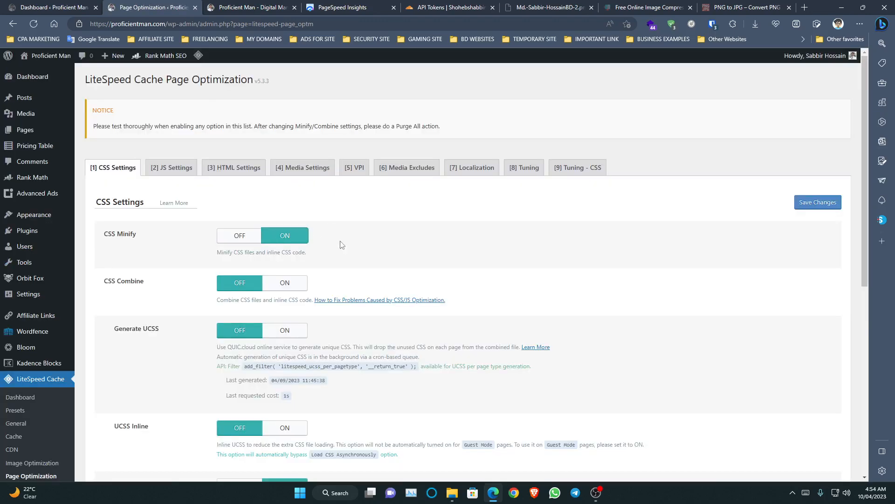
{"action": "scroll", "coordinate": [342, 245], "scroll_direction": "down", "scroll_amount": 2}
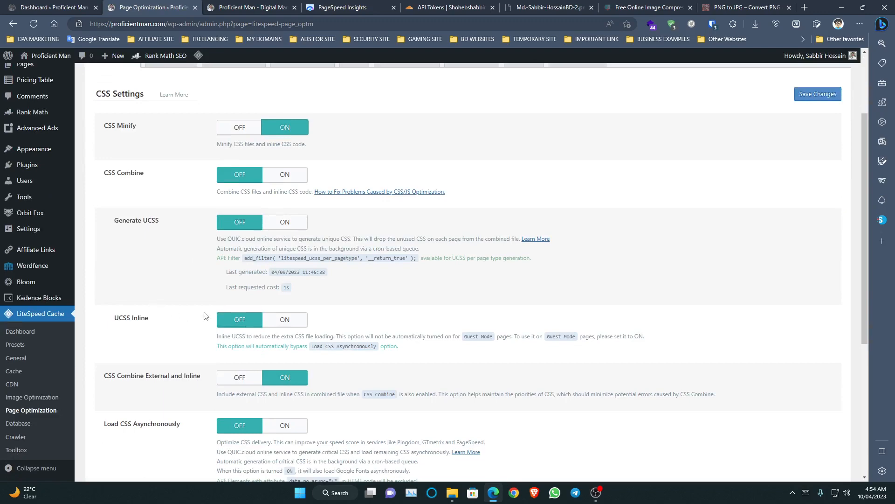
{"action": "left_click", "coordinate": [281, 322]}
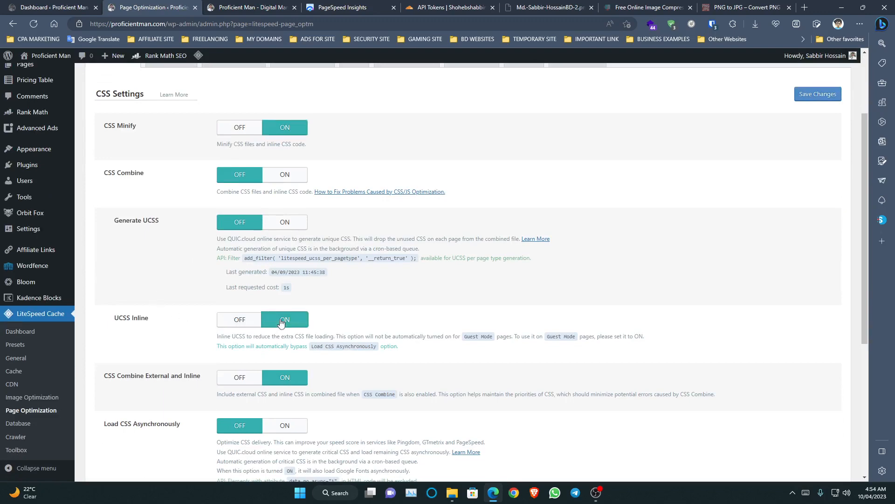
Turn CSS Combine External and Inline off and Load CSS Asynchronously on in the CSS settings
{"action": "scroll", "coordinate": [281, 322], "scroll_direction": "down", "scroll_amount": 3}
{"action": "scroll", "coordinate": [268, 279], "scroll_direction": "up", "scroll_amount": 1}
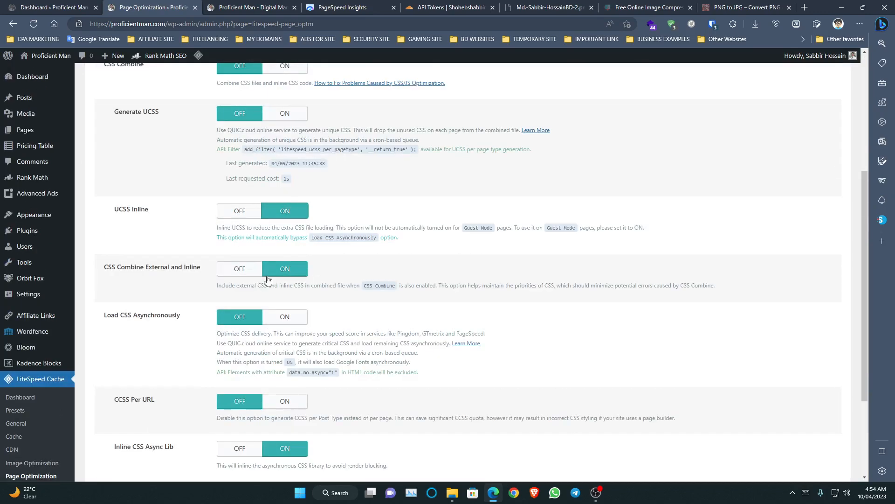
{"action": "left_click", "coordinate": [238, 269]}
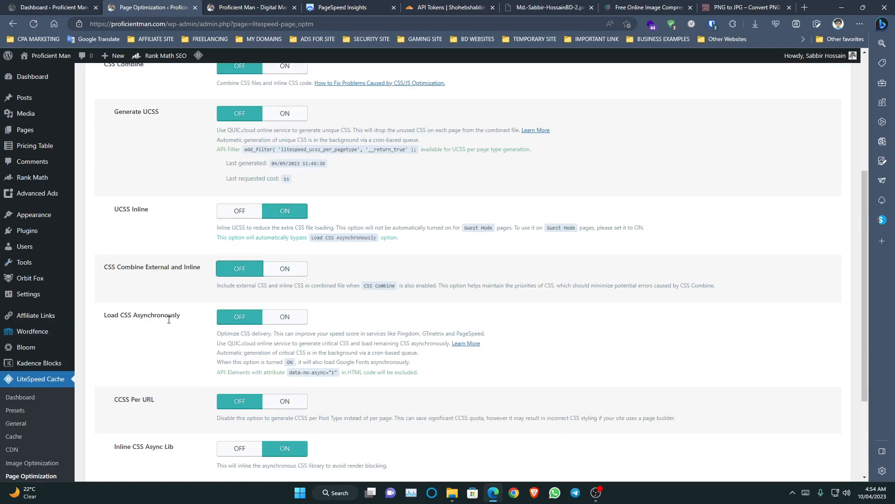
{"action": "left_click", "coordinate": [282, 318]}
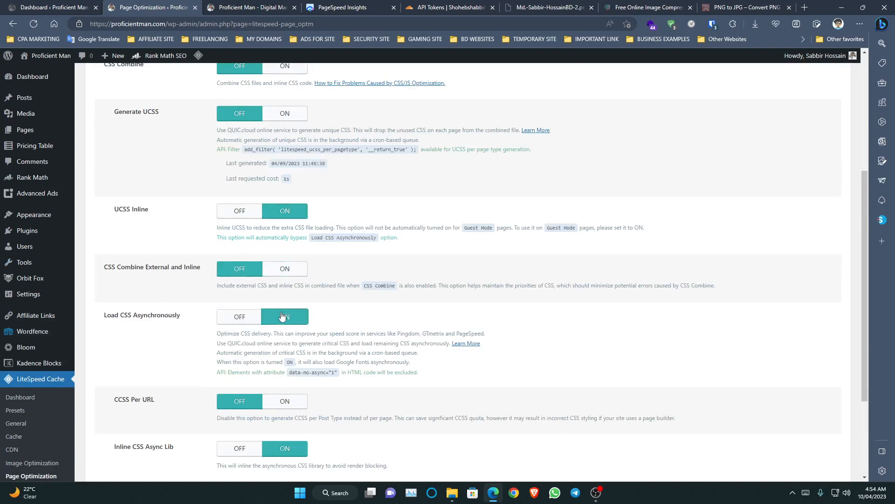
Set Font Display Optimization to Swap and turn on CCSS Per URL in the CSS settings
{"action": "scroll", "coordinate": [282, 316], "scroll_direction": "down", "scroll_amount": 3}
{"action": "left_click", "coordinate": [284, 387]}
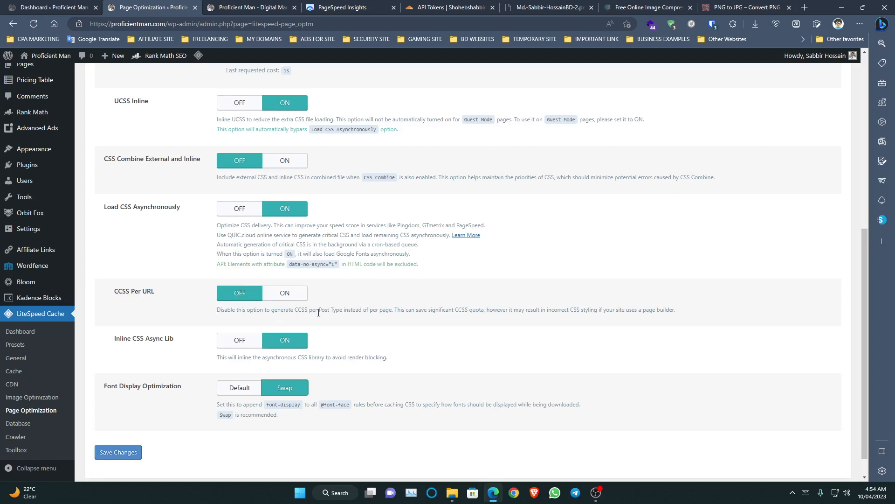
{"action": "left_click", "coordinate": [293, 294]}
{"action": "scroll", "coordinate": [377, 290], "scroll_direction": "up", "scroll_amount": 7}
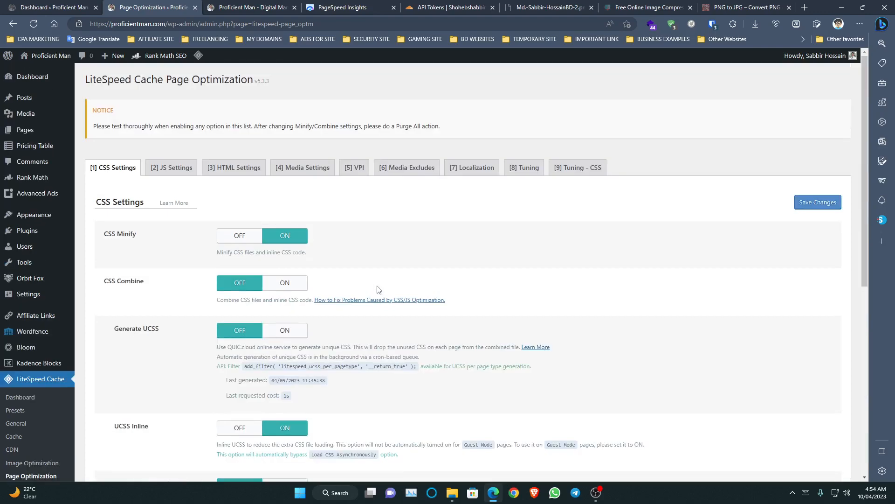
Turn on CSS Combine in the CSS settings
{"action": "scroll", "coordinate": [383, 279], "scroll_direction": "down", "scroll_amount": 5}
{"action": "scroll", "coordinate": [381, 275], "scroll_direction": "up", "scroll_amount": 2}
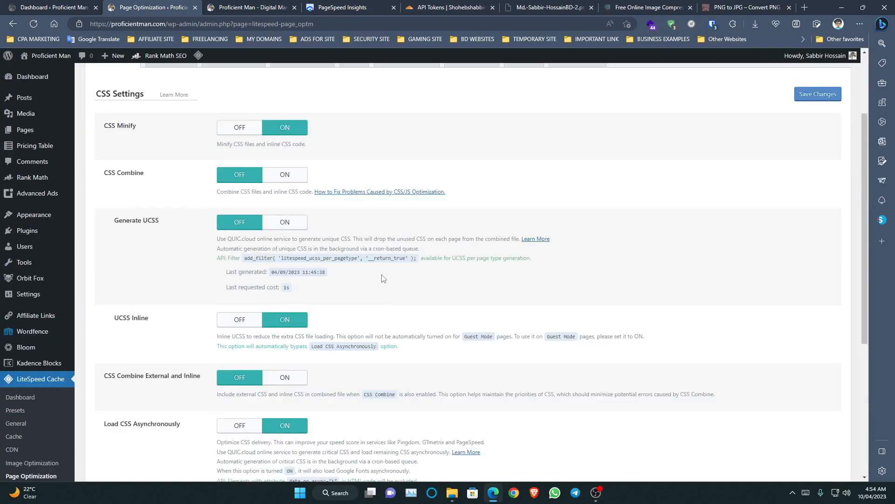
{"action": "left_click", "coordinate": [285, 175]}
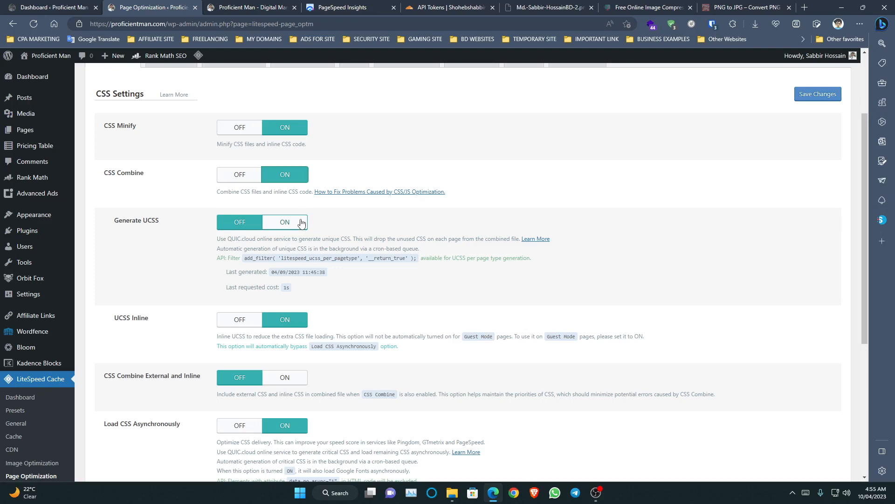
Turn on JS Minify and set Load JS Deferred to Deferred in the JS settings
{"action": "scroll", "coordinate": [302, 223], "scroll_direction": "up", "scroll_amount": 3}
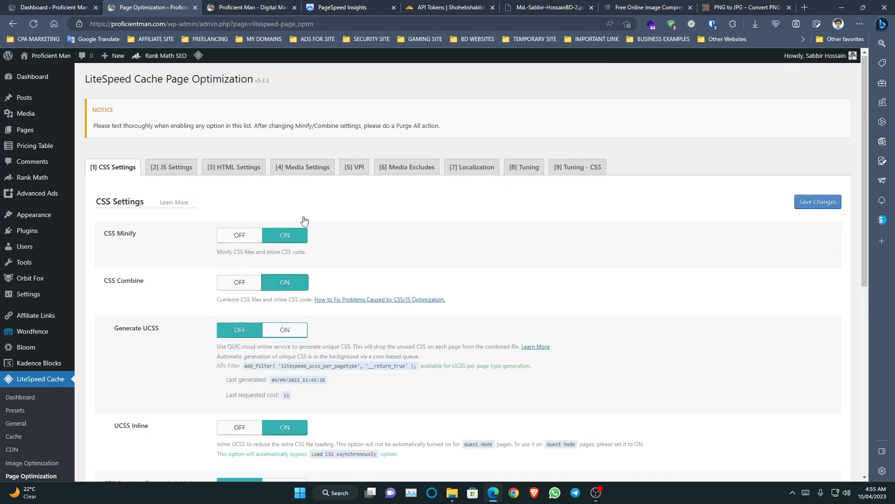
{"action": "left_click", "coordinate": [186, 173]}
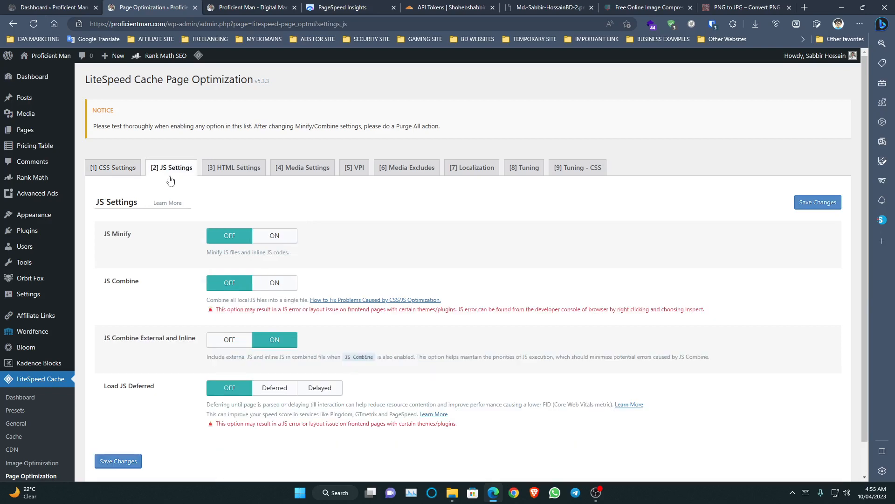
{"action": "left_click", "coordinate": [270, 236]}
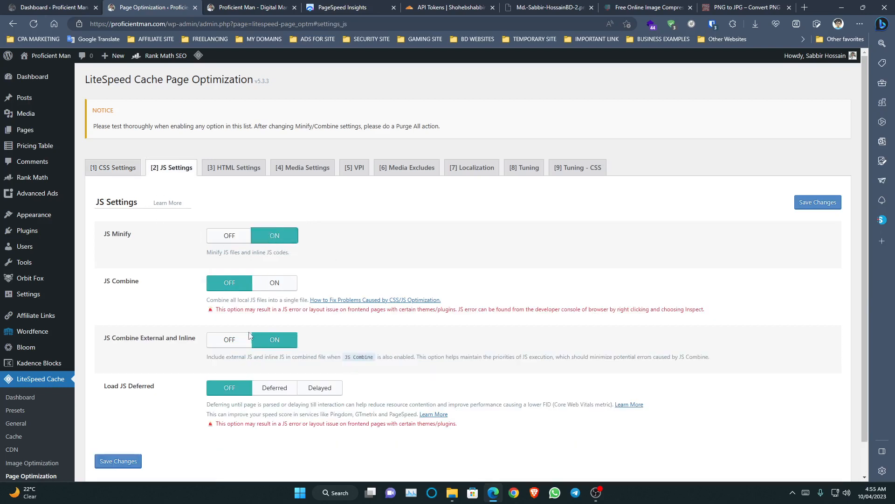
{"action": "left_click", "coordinate": [274, 387]}
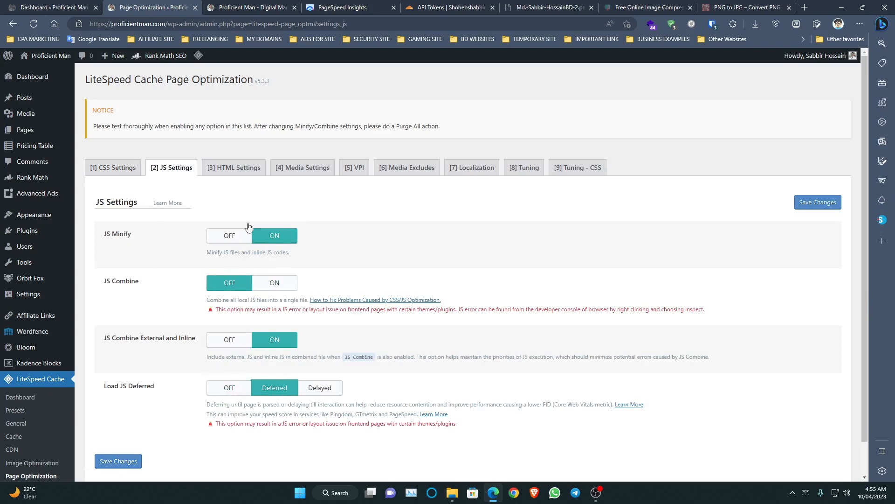
Turn on HTML Minify and DNS Prefetch Control in the HTML settings
{"action": "left_click", "coordinate": [231, 170]}
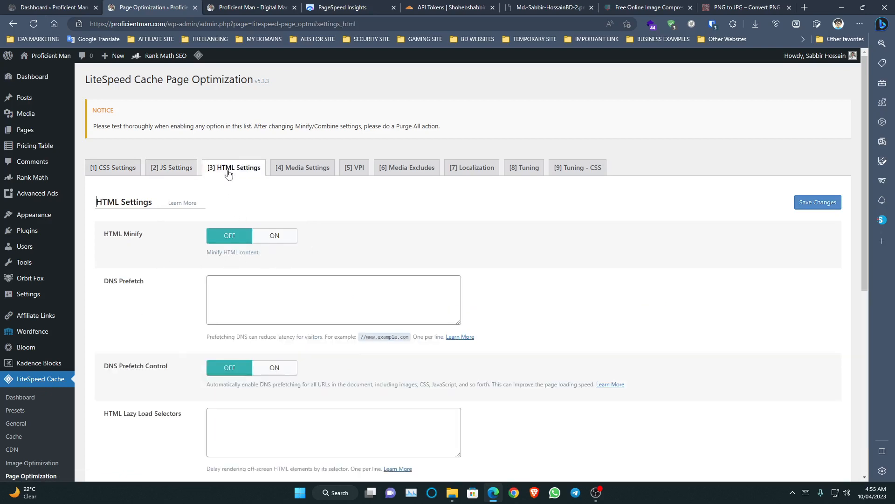
{"action": "left_click", "coordinate": [281, 235]}
{"action": "scroll", "coordinate": [189, 311], "scroll_direction": "down", "scroll_amount": 2}
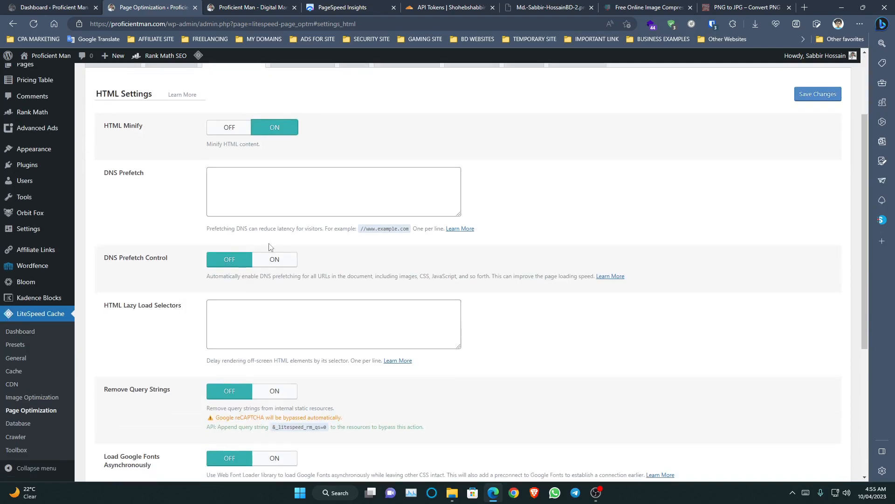
{"action": "left_click", "coordinate": [288, 261]}
{"action": "left_click", "coordinate": [220, 184]}
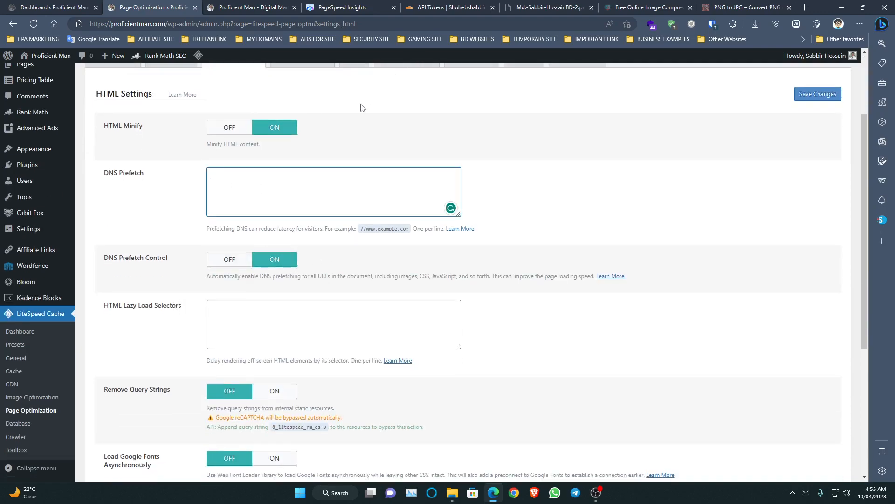
{"action": "scroll", "coordinate": [256, 188], "scroll_direction": "down", "scroll_amount": 2}
{"action": "left_click", "coordinate": [248, 195]}
{"action": "scroll", "coordinate": [245, 198], "scroll_direction": "down", "scroll_amount": 3}
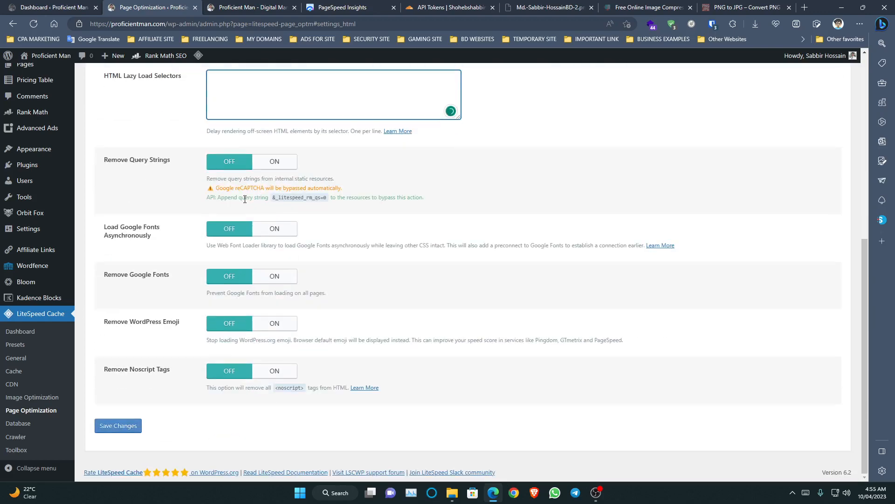
{"action": "left_click", "coordinate": [275, 230]}
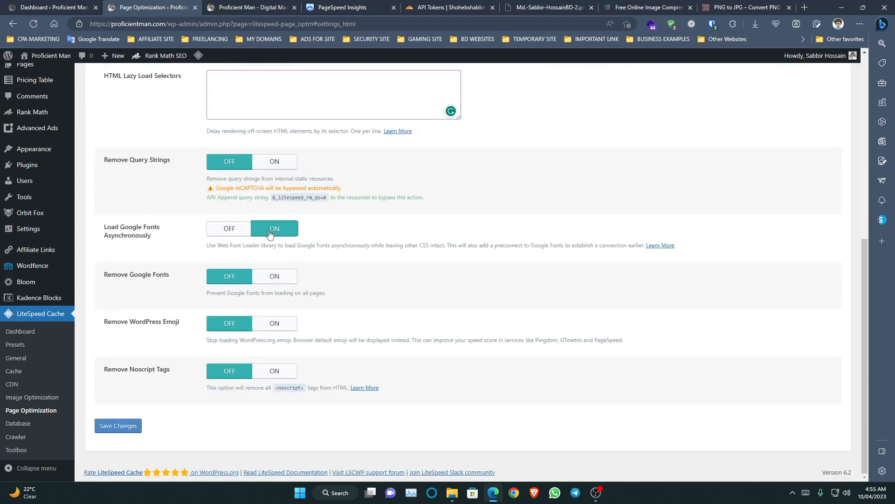
{"action": "left_click", "coordinate": [233, 230]}
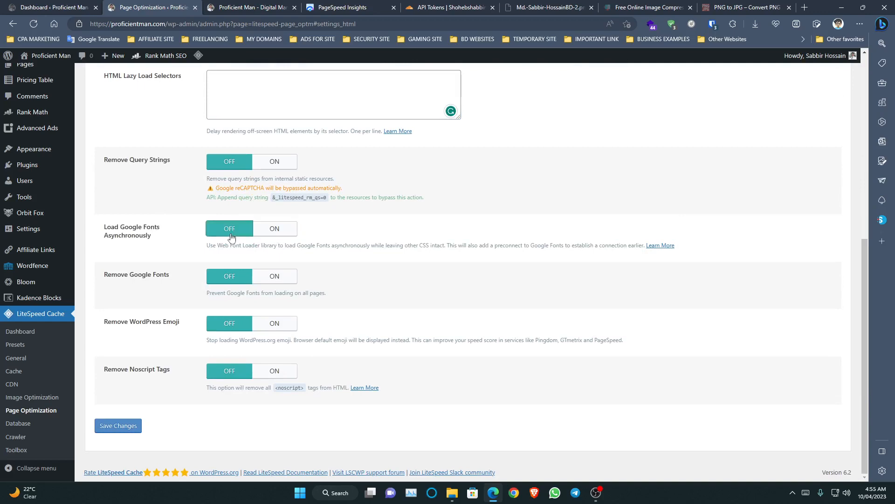
{"action": "left_click", "coordinate": [220, 6]}
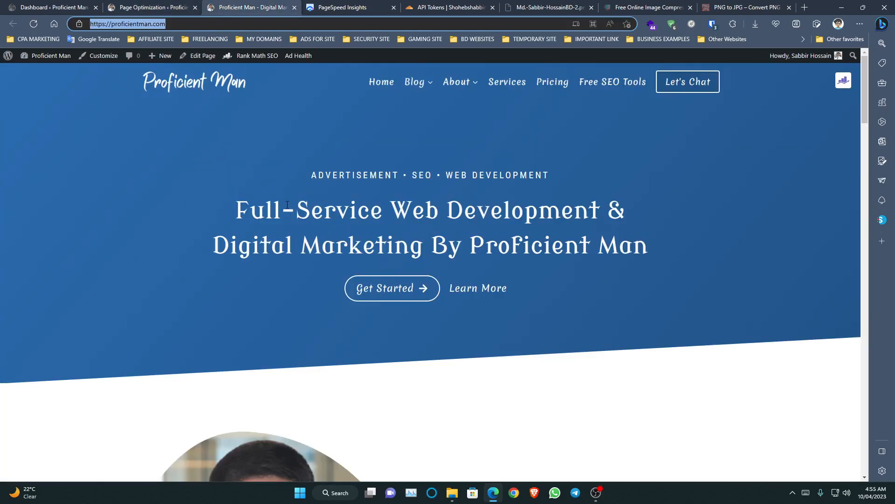
{"action": "left_click", "coordinate": [168, 6]}
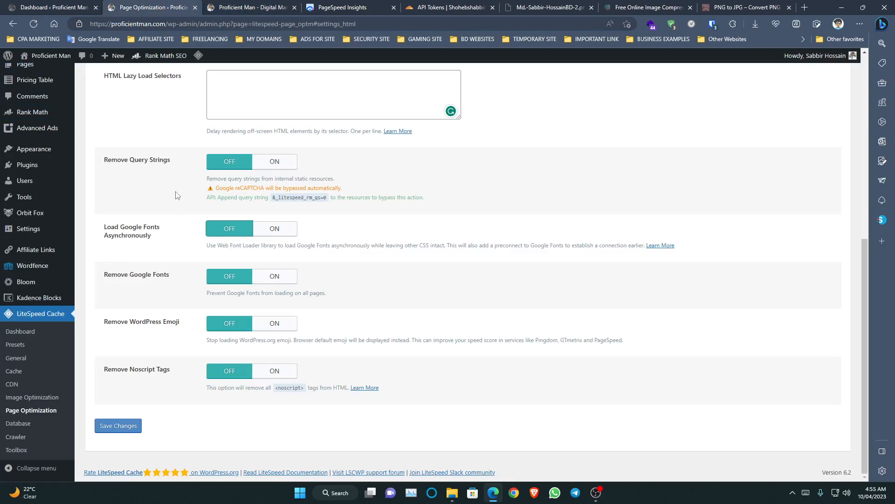
Turn on Remove Google Fonts, Load Google Fonts Asynchronously and Remove WordPress Emoji in the HTML settings
{"action": "left_click", "coordinate": [274, 276]}
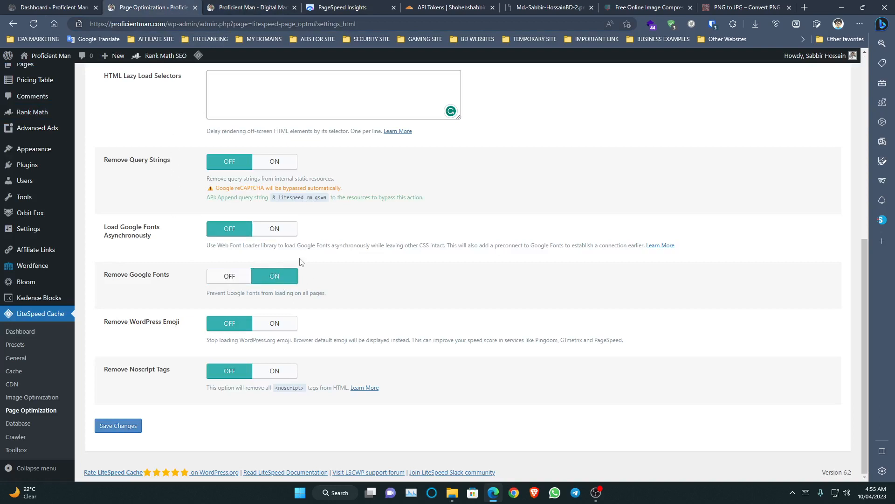
{"action": "left_click", "coordinate": [274, 229]}
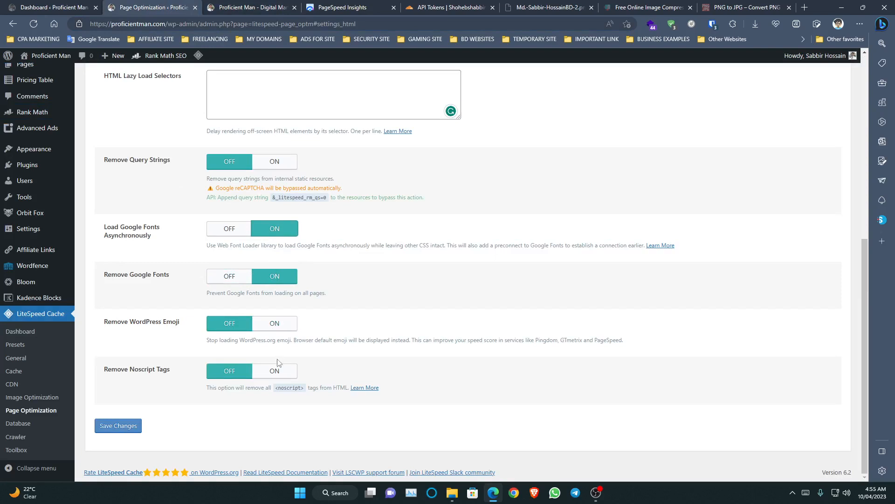
{"action": "left_click", "coordinate": [272, 322]}
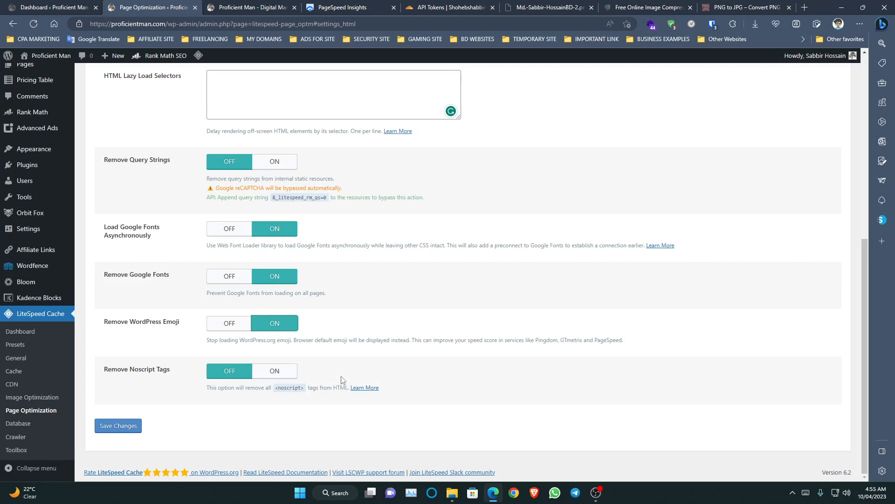
Turn on Lazy Load Images and Responsive Placeholder in the Media settings
{"action": "scroll", "coordinate": [310, 357], "scroll_direction": "up", "scroll_amount": 7}
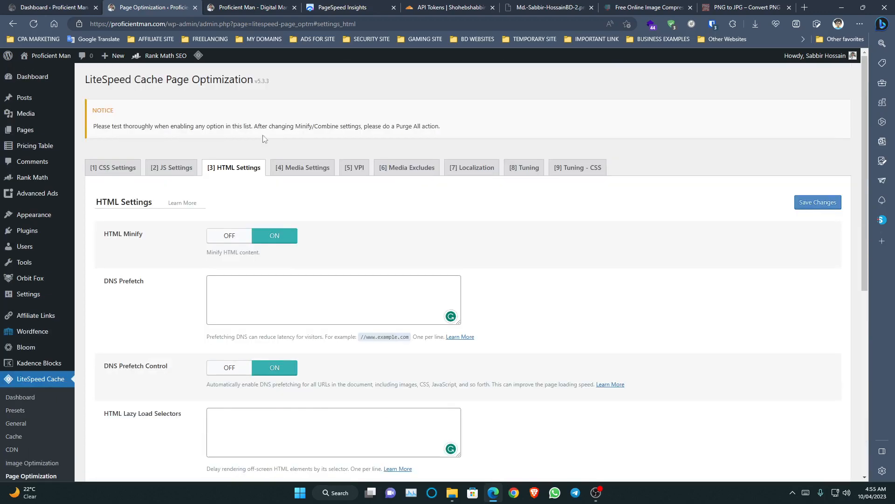
{"action": "left_click", "coordinate": [289, 169]}
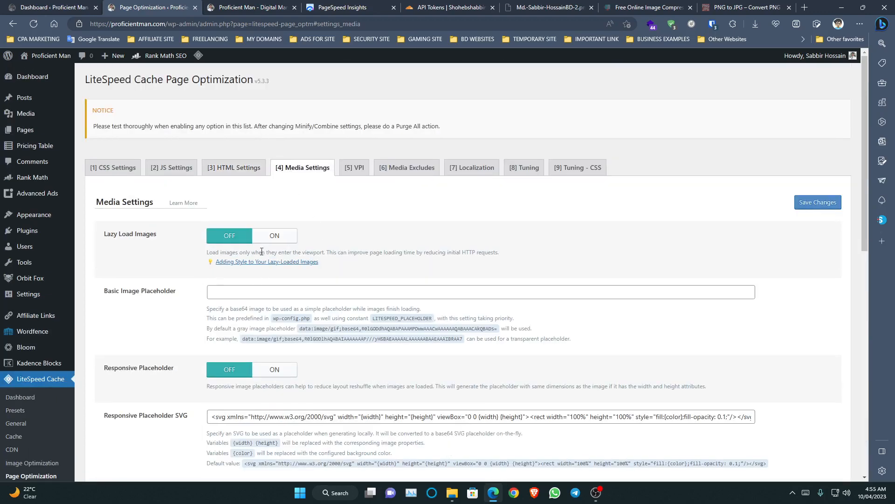
{"action": "left_click", "coordinate": [274, 235]}
{"action": "scroll", "coordinate": [270, 252], "scroll_direction": "down", "scroll_amount": 3}
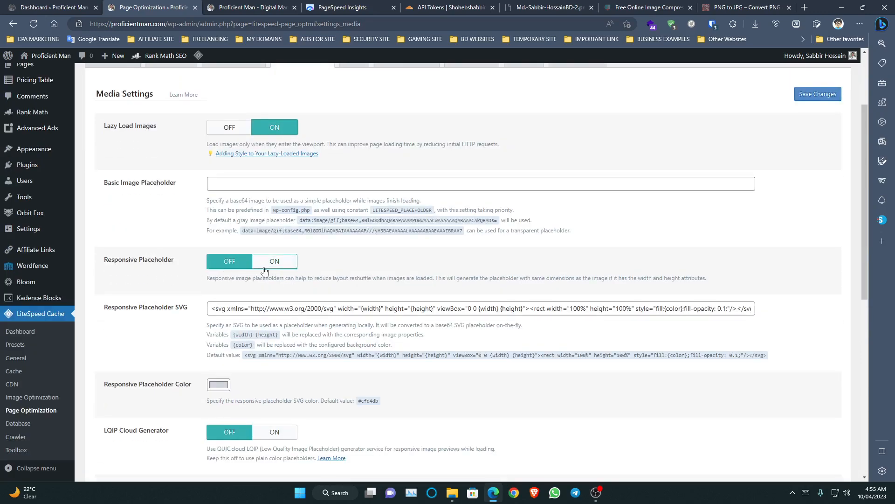
{"action": "left_click", "coordinate": [264, 271]}
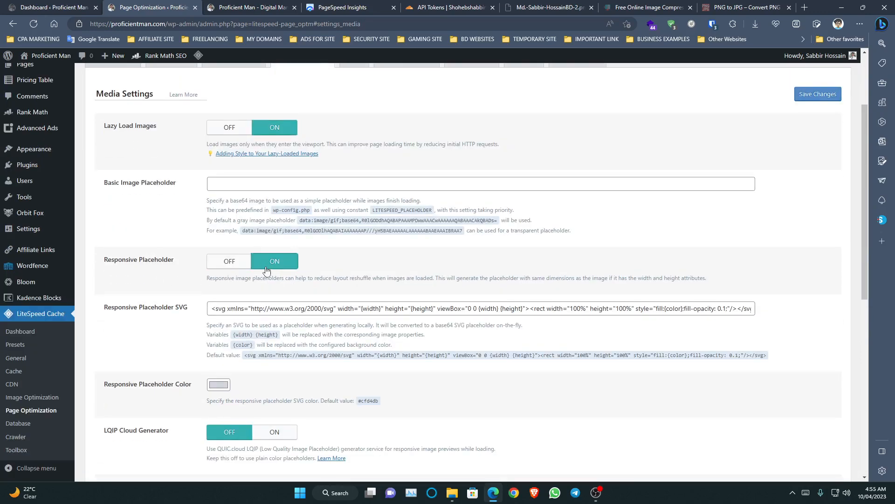
Change the Responsive Placeholder Color to white
{"action": "left_click", "coordinate": [257, 310]}
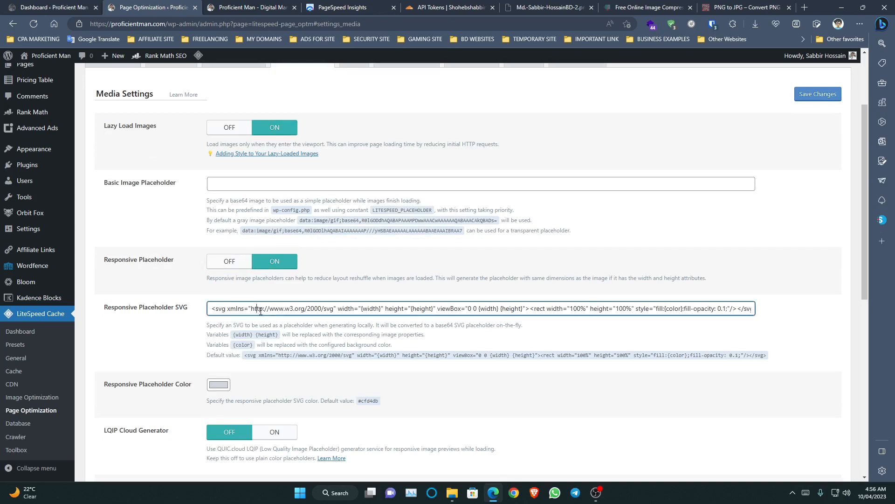
{"action": "left_click", "coordinate": [218, 385]}
{"action": "left_click", "coordinate": [164, 235]}
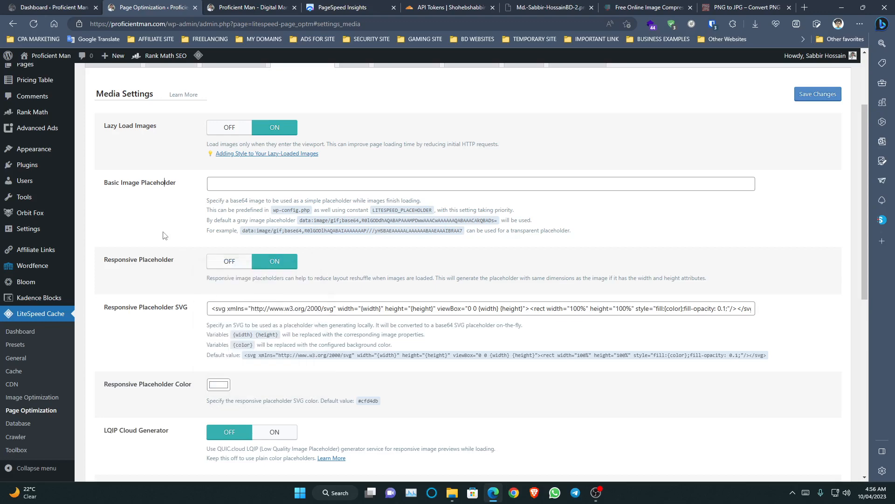
Turn on Lazy Load Iframes and Add Missing Sizes in the Media settings
{"action": "scroll", "coordinate": [148, 273], "scroll_direction": "down", "scroll_amount": 5}
{"action": "scroll", "coordinate": [133, 225], "scroll_direction": "down", "scroll_amount": 4}
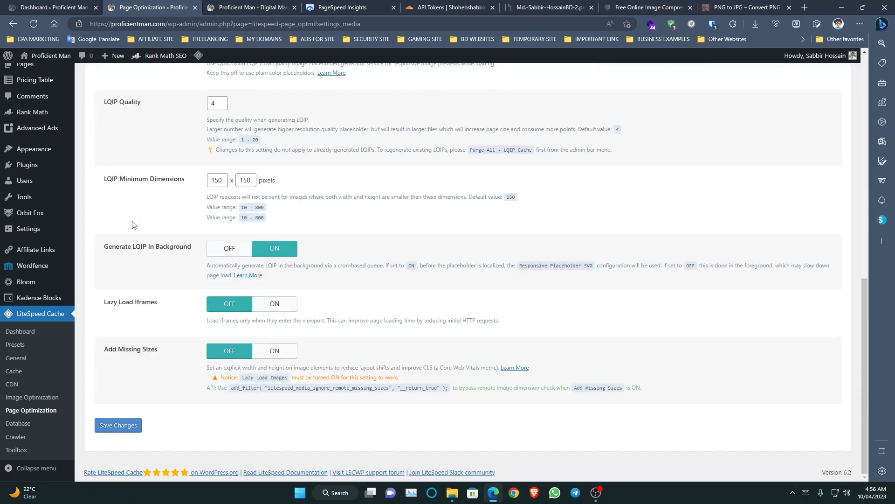
{"action": "left_click", "coordinate": [275, 306]}
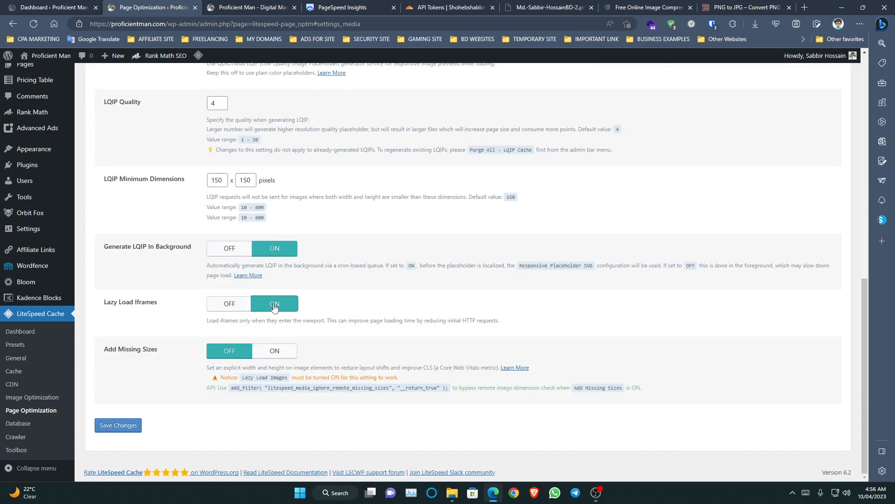
{"action": "left_click", "coordinate": [278, 351]}
Turn on Viewport Images and Viewport Images Cron in the VPI settings
{"action": "scroll", "coordinate": [317, 252], "scroll_direction": "up", "scroll_amount": 10}
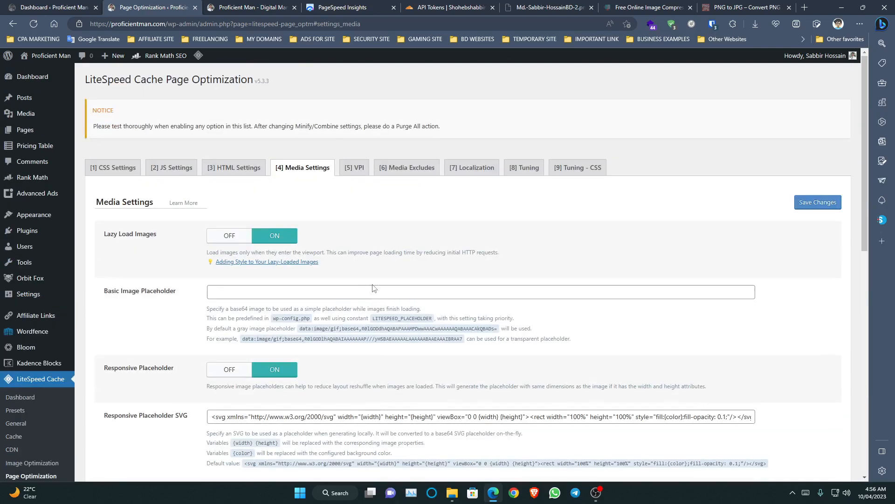
{"action": "left_click", "coordinate": [354, 167]}
{"action": "left_click", "coordinate": [272, 237]}
{"action": "scroll", "coordinate": [278, 237], "scroll_direction": "down", "scroll_amount": 2}
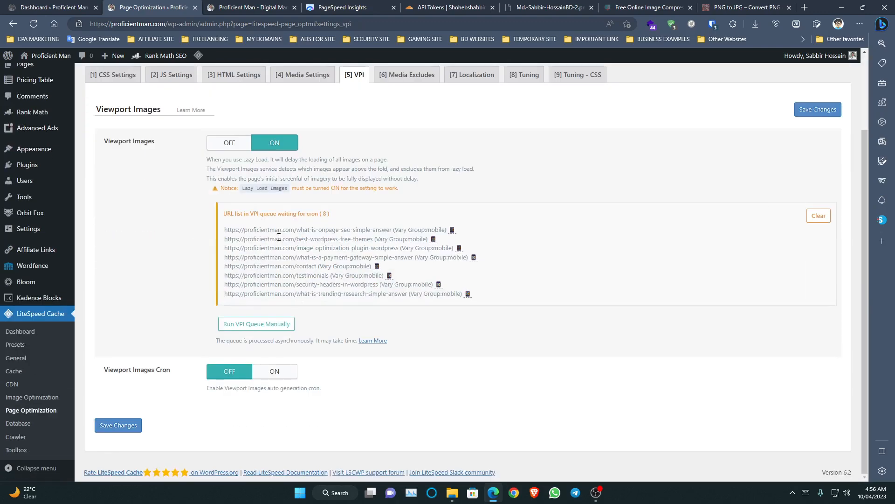
{"action": "left_click", "coordinate": [274, 371]}
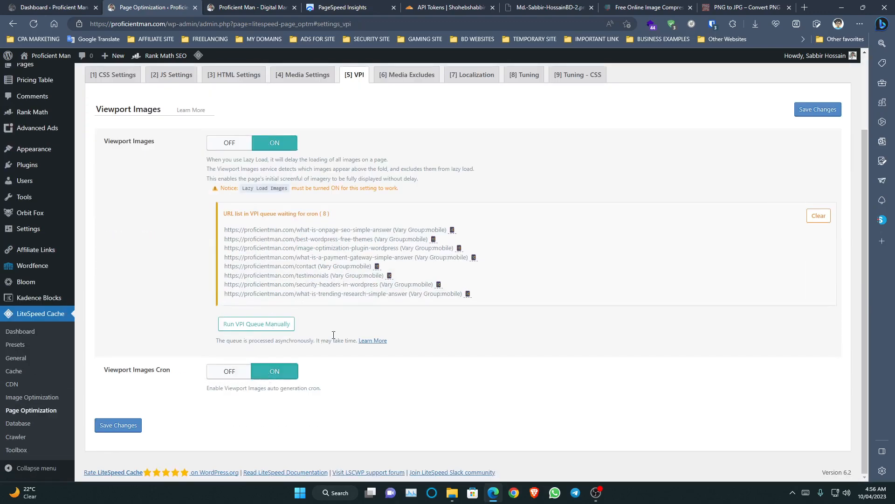
{"action": "scroll", "coordinate": [330, 338], "scroll_direction": "up", "scroll_amount": 2}
{"action": "left_click", "coordinate": [406, 168]}
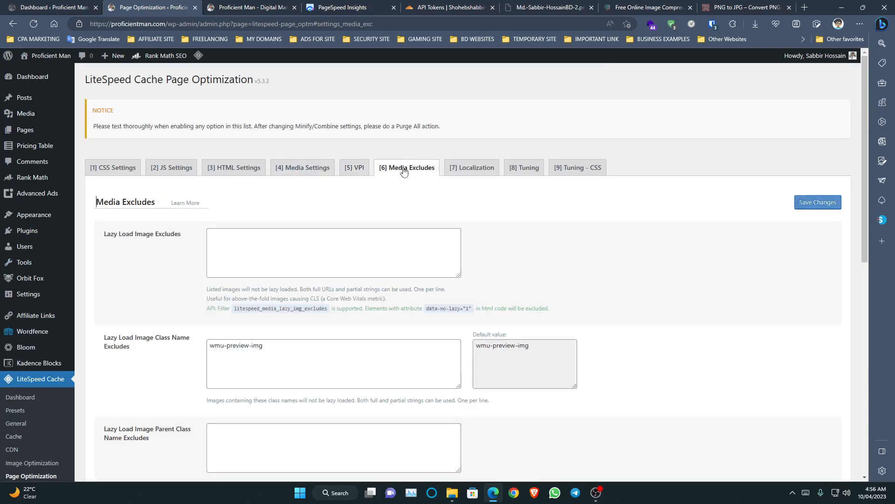
{"action": "left_click", "coordinate": [326, 233]}
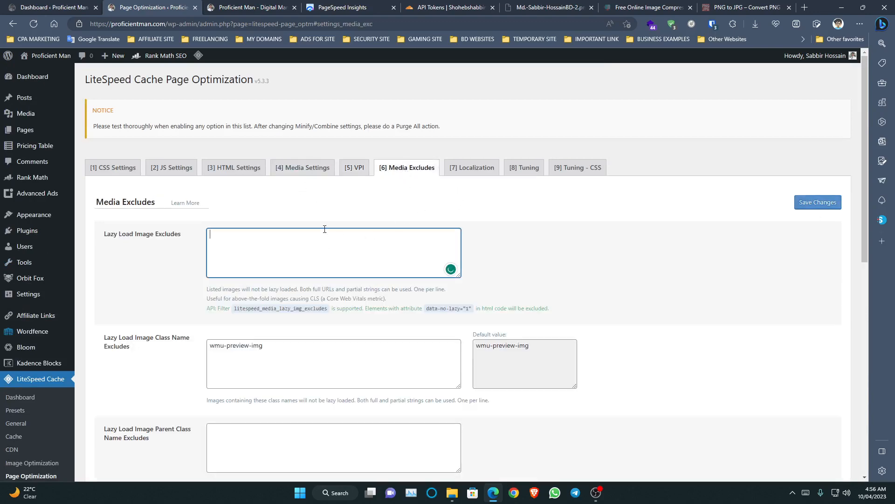
{"action": "left_click", "coordinate": [260, 7]}
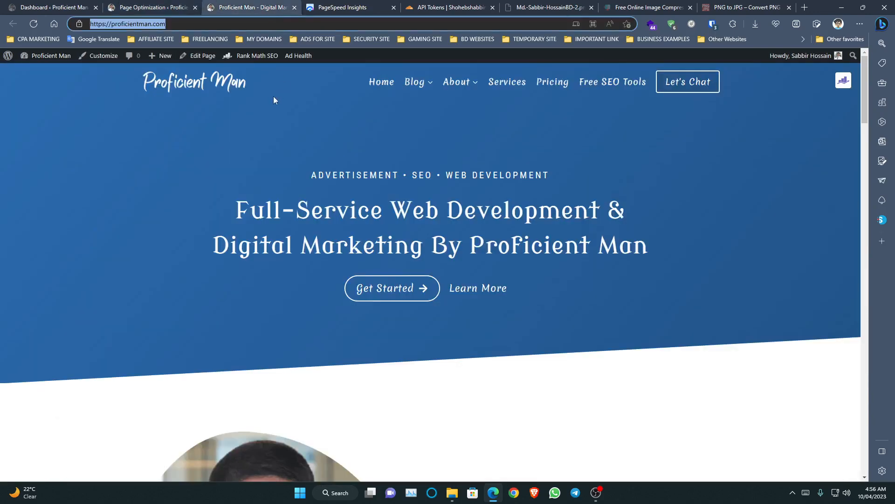
{"action": "right_click", "coordinate": [188, 81]}
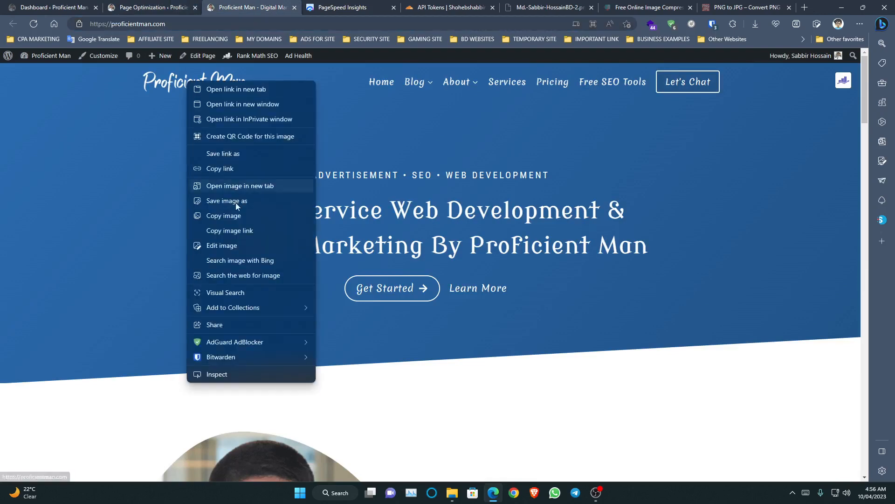
{"action": "left_click", "coordinate": [238, 232]}
{"action": "left_click", "coordinate": [154, 7]}
{"action": "right_click", "coordinate": [295, 251]}
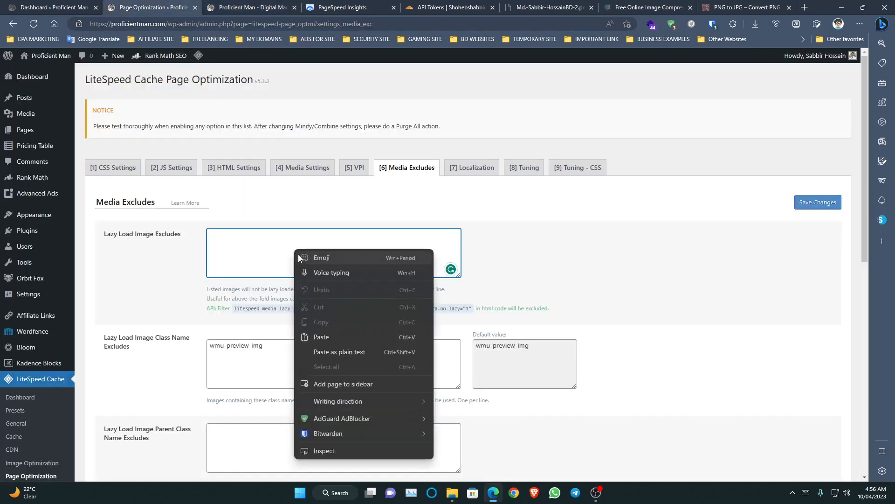
{"action": "left_click", "coordinate": [321, 337]}
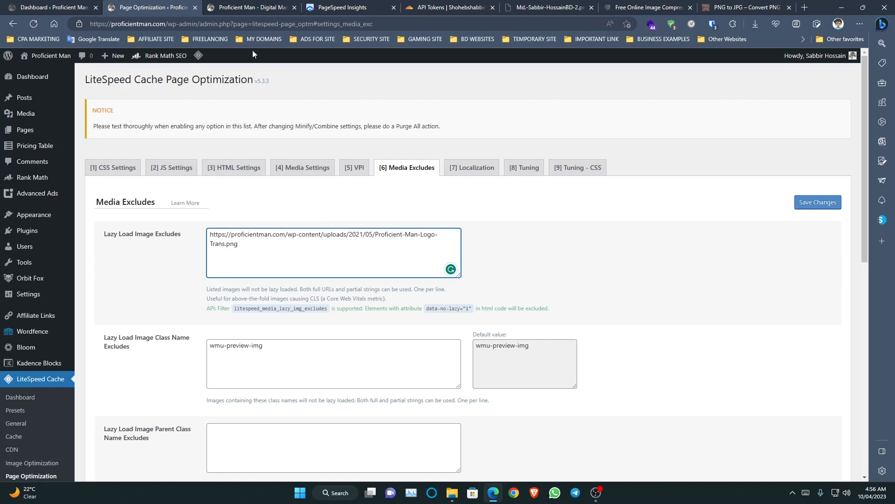
{"action": "key", "text": "ctrl+Tab"}
{"action": "left_click", "coordinate": [176, 5]}
Turn on Gravatar Cache and Gravatar Cache Cron in the Localization settings
{"action": "left_click", "coordinate": [485, 166]}
{"action": "left_click", "coordinate": [285, 239]}
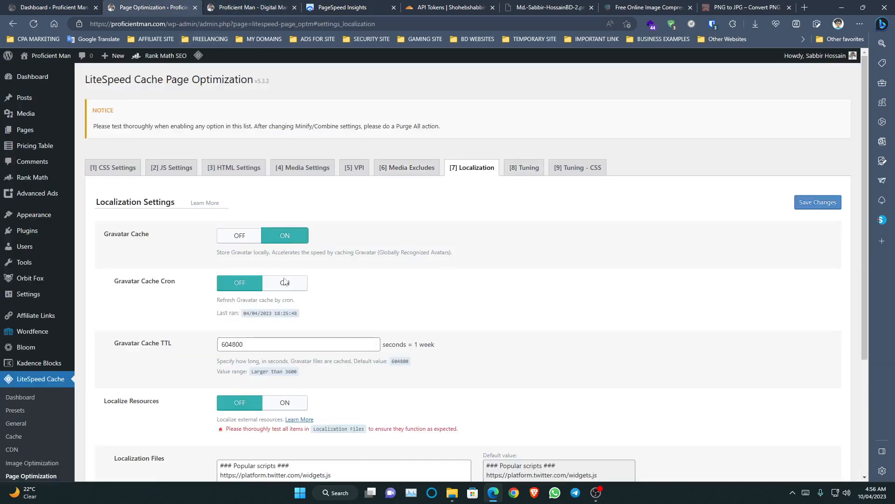
{"action": "left_click", "coordinate": [281, 288]}
{"action": "scroll", "coordinate": [488, 260], "scroll_direction": "down", "scroll_amount": 3}
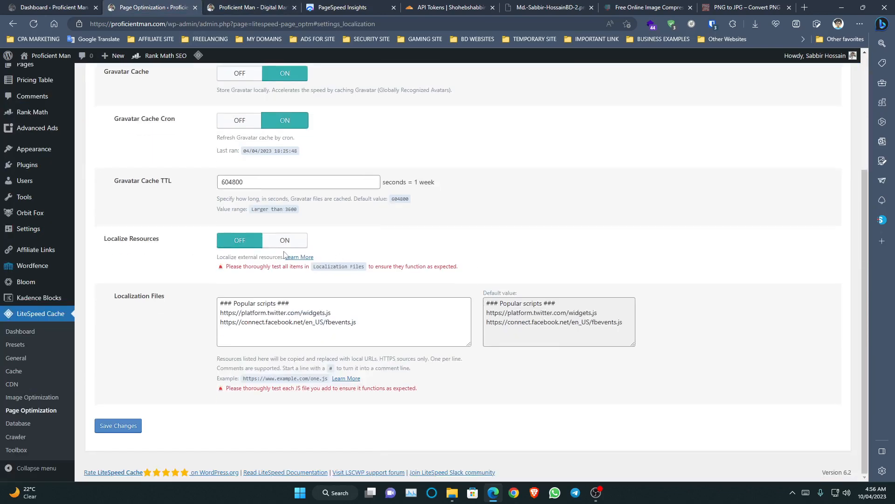
{"action": "left_click", "coordinate": [307, 333]}
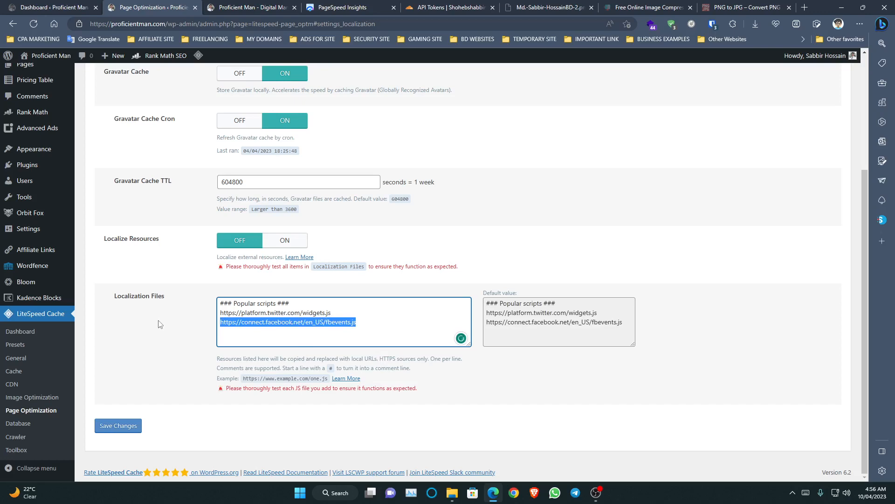
{"action": "left_click", "coordinate": [261, 335]}
{"action": "left_click_drag", "start_coordinate": [374, 321], "coordinate": [217, 314]}
{"action": "left_click", "coordinate": [199, 316]}
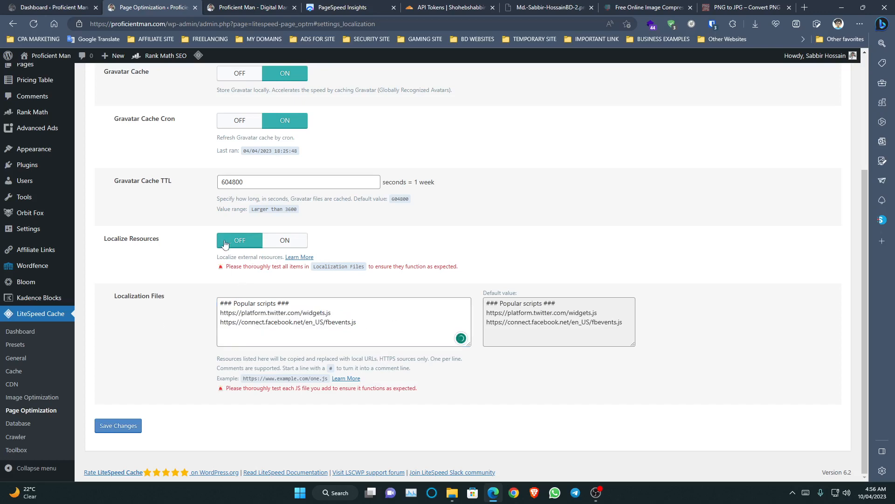
Review the JS exclude lists, Optimize for Guests Only and Role Excludes in the Tuning settings
{"action": "scroll", "coordinate": [326, 210], "scroll_direction": "up", "scroll_amount": 3}
{"action": "left_click", "coordinate": [523, 169]}
{"action": "scroll", "coordinate": [314, 286], "scroll_direction": "down", "scroll_amount": 7}
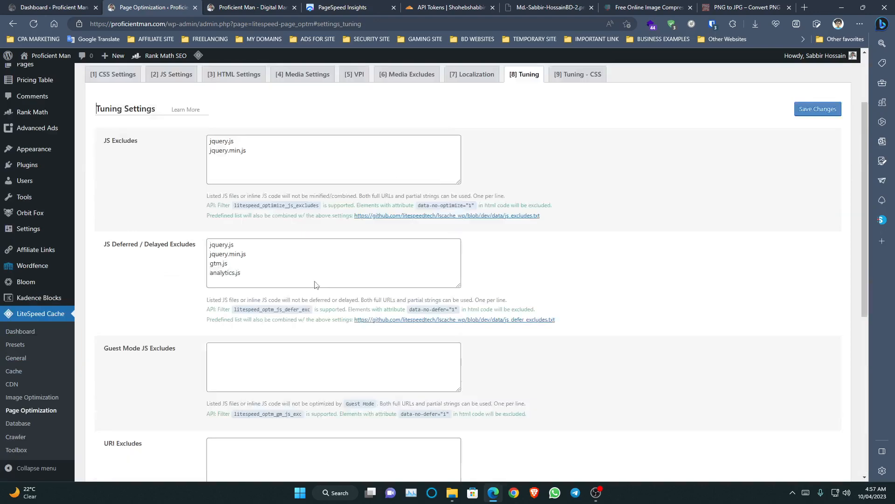
{"action": "scroll", "coordinate": [229, 285], "scroll_direction": "up", "scroll_amount": 7}
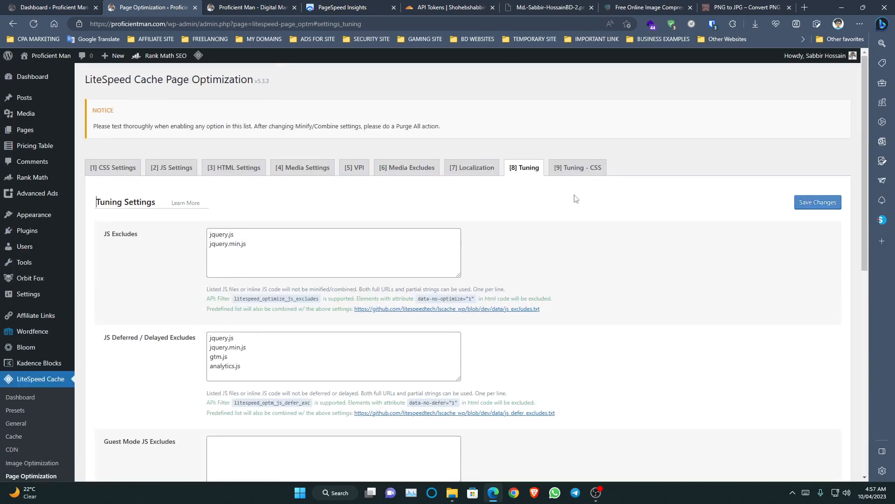
{"action": "scroll", "coordinate": [258, 280], "scroll_direction": "down", "scroll_amount": 7}
{"action": "left_click", "coordinate": [210, 298]}
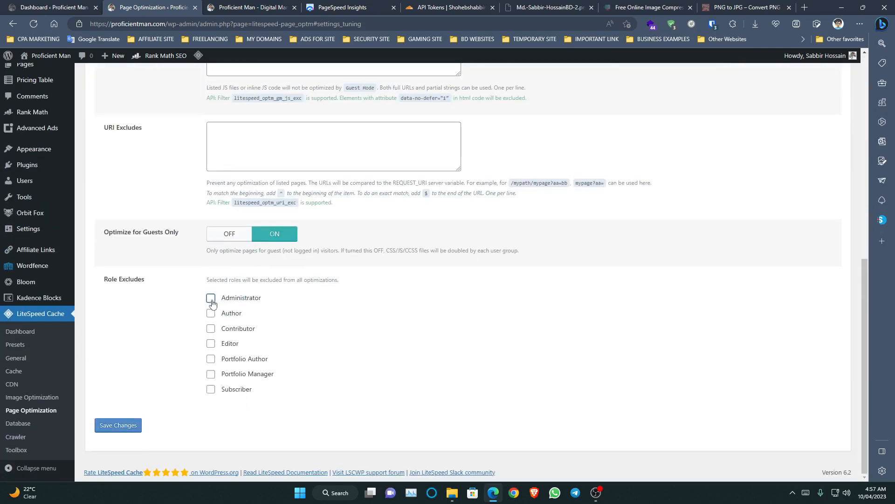
{"action": "scroll", "coordinate": [535, 228], "scroll_direction": "up", "scroll_amount": 7}
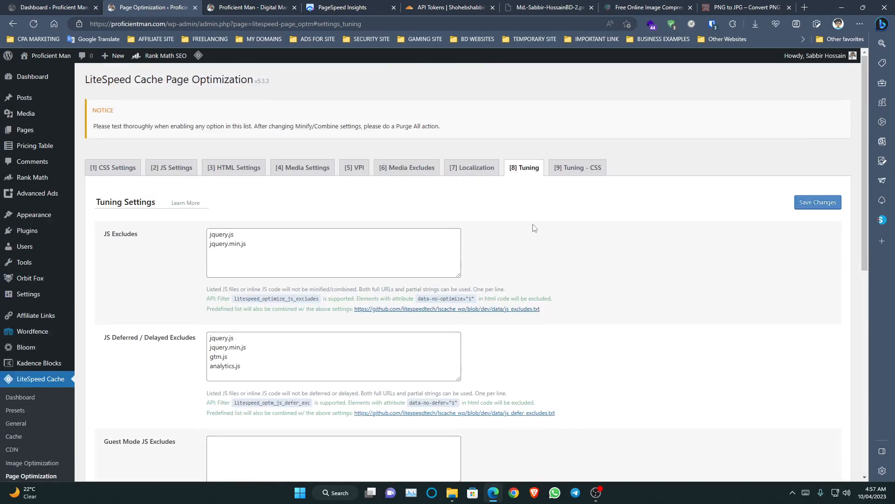
Review the Tuning - CSS settings and save the page optimization changes
{"action": "left_click", "coordinate": [576, 173]}
{"action": "scroll", "coordinate": [513, 204], "scroll_direction": "down", "scroll_amount": 9}
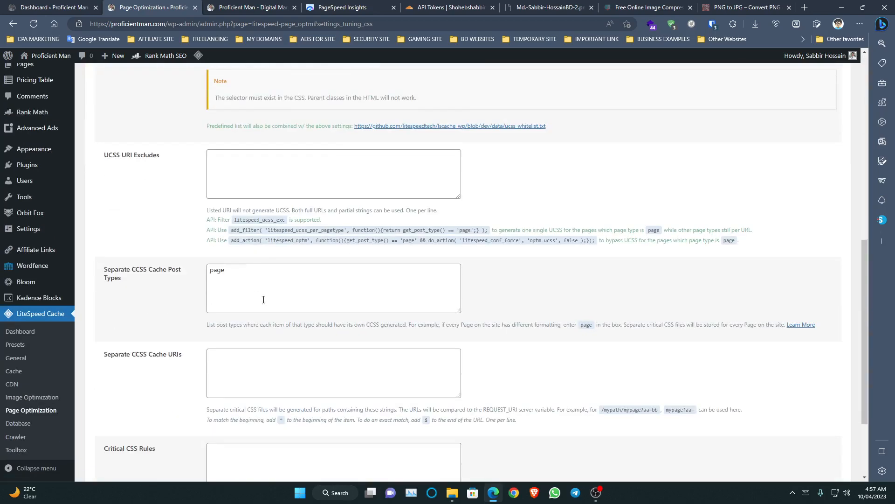
{"action": "scroll", "coordinate": [310, 314], "scroll_direction": "down", "scroll_amount": 3}
{"action": "scroll", "coordinate": [495, 314], "scroll_direction": "up", "scroll_amount": 10}
{"action": "scroll", "coordinate": [515, 199], "scroll_direction": "down", "scroll_amount": 9}
{"action": "scroll", "coordinate": [154, 301], "scroll_direction": "up", "scroll_amount": 9}
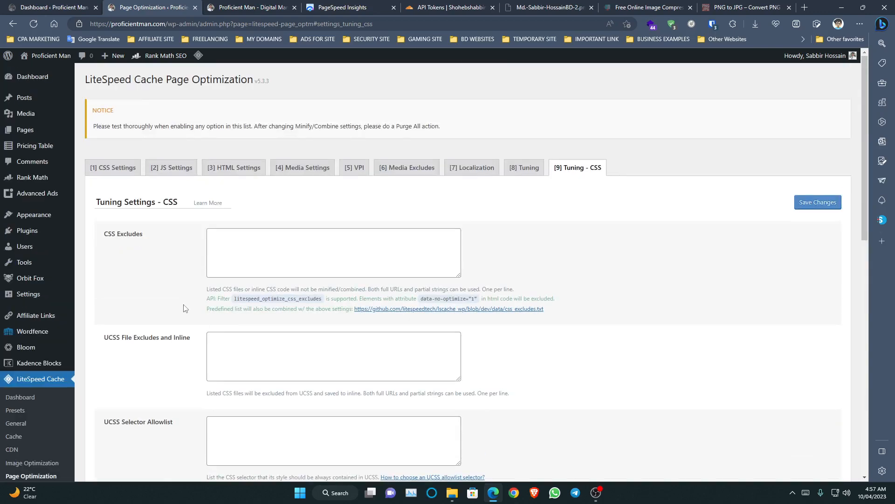
{"action": "left_click", "coordinate": [289, 242]}
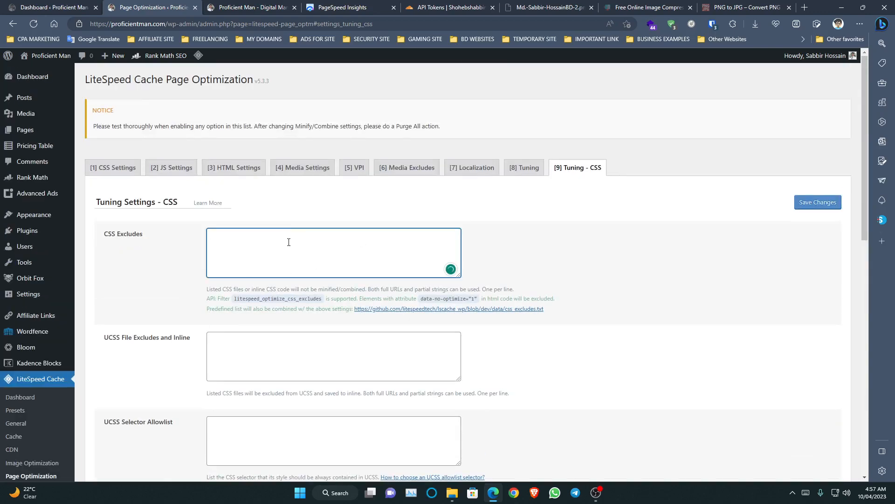
{"action": "left_click", "coordinate": [819, 202]}
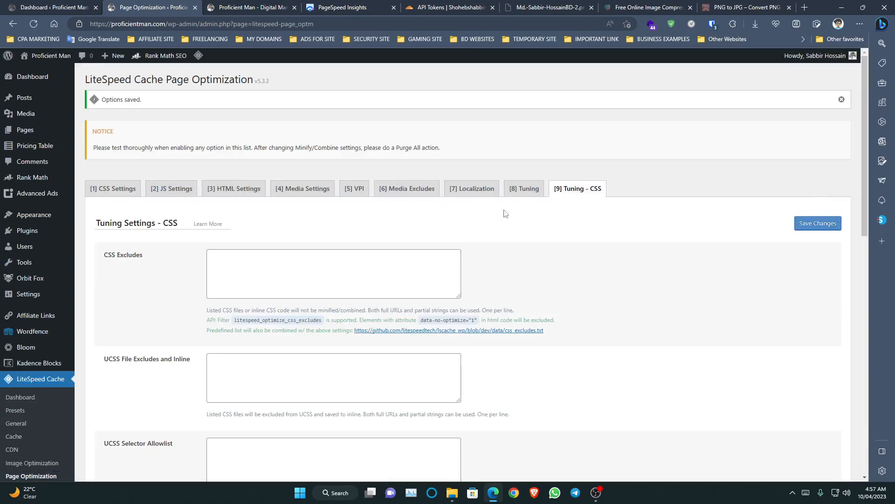
Clean all transients, trashed comments, trashed posts and post revisions with LiteSpeed Cache's Database Optimizer
{"action": "scroll", "coordinate": [129, 315], "scroll_direction": "down", "scroll_amount": 9}
{"action": "left_click", "coordinate": [38, 422]}
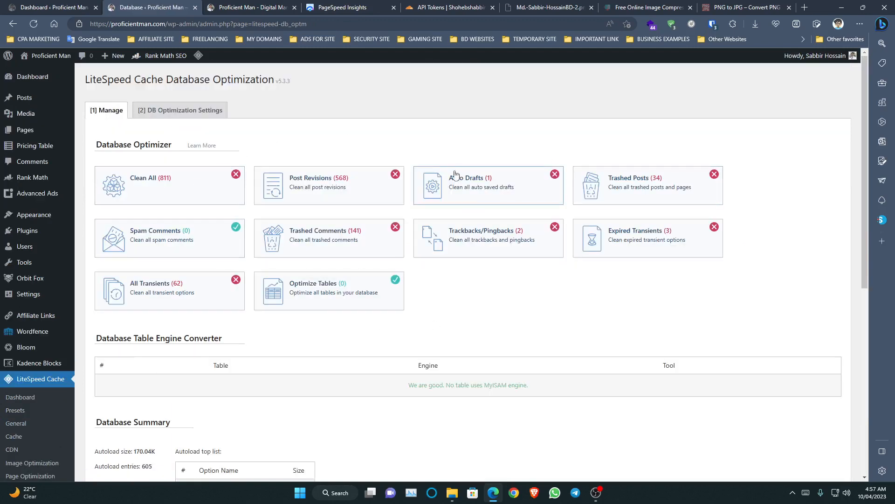
{"action": "left_click", "coordinate": [182, 294]}
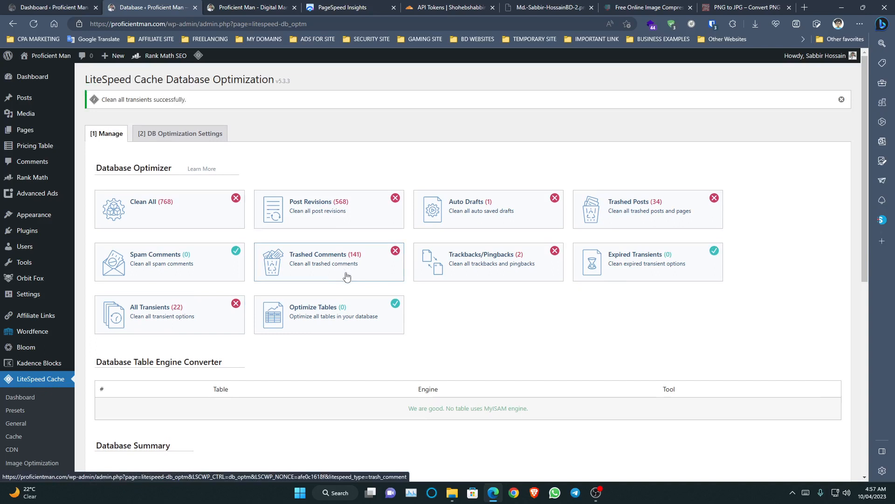
{"action": "left_click", "coordinate": [346, 276]}
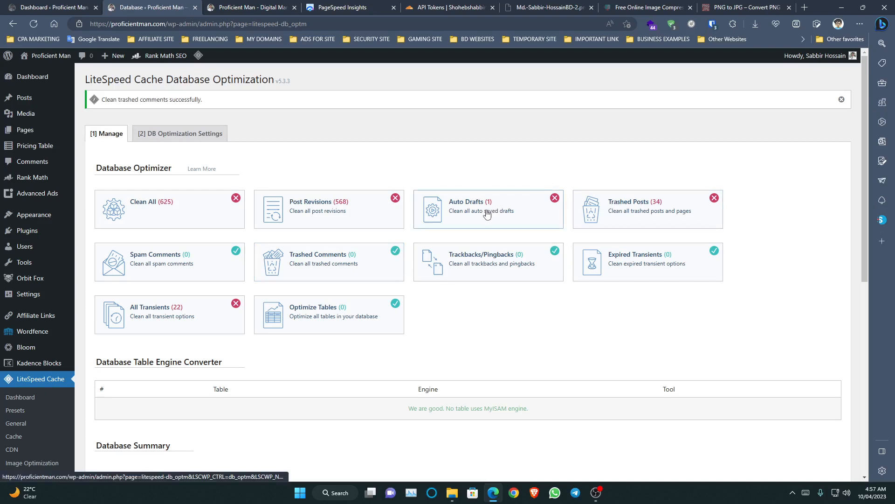
{"action": "left_click", "coordinate": [635, 224]}
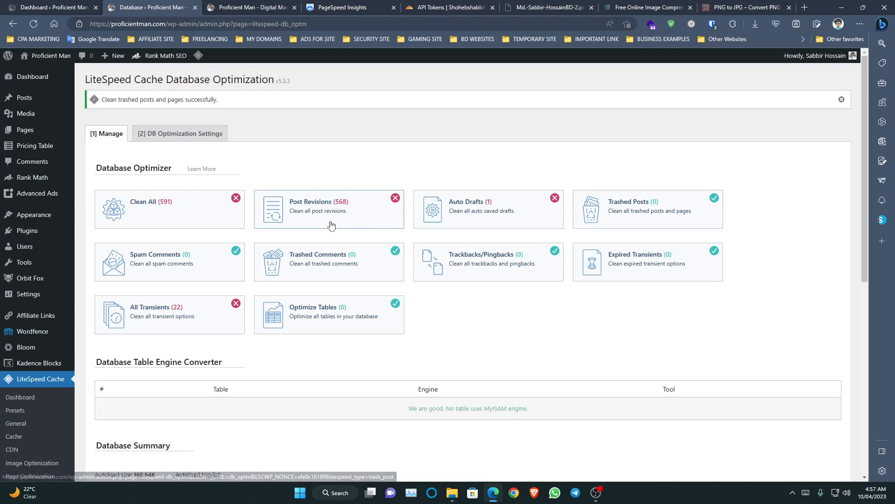
{"action": "left_click", "coordinate": [330, 224]}
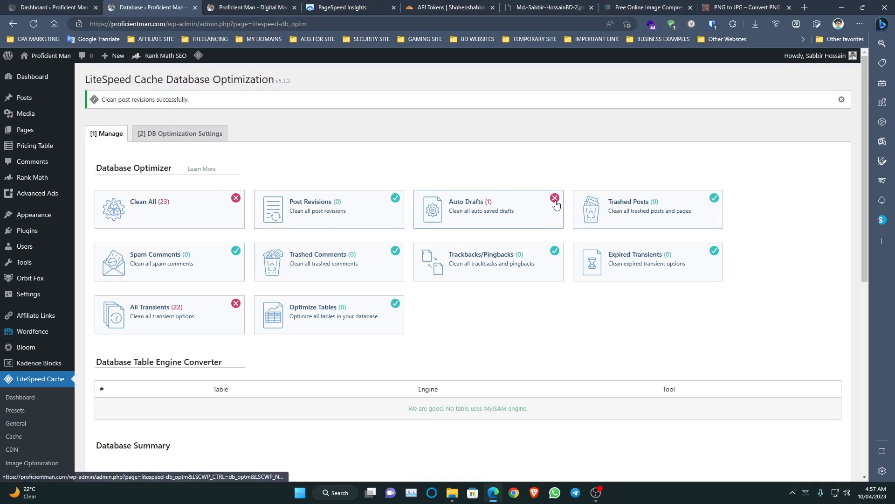
{"action": "left_click", "coordinate": [842, 100]}
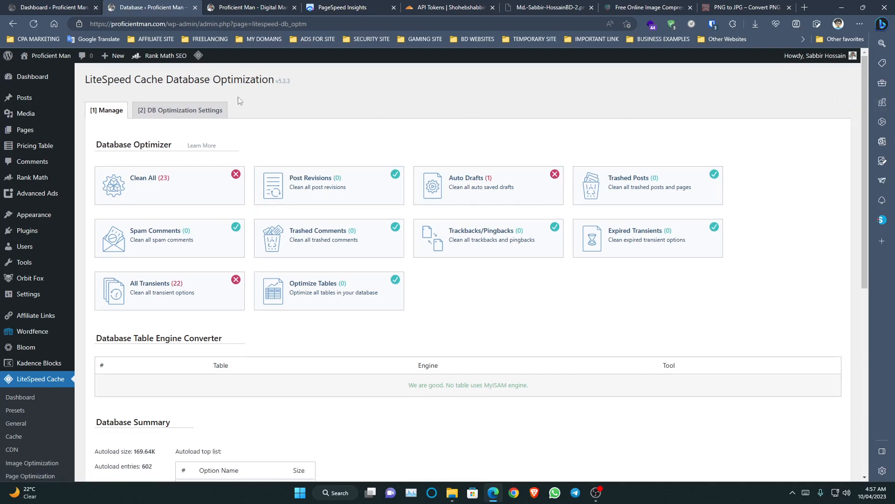
Set Revisions Max Number to 5 and Revisions Max Age to 7 days in the DB Optimization Settings, and save
{"action": "left_click", "coordinate": [198, 112]}
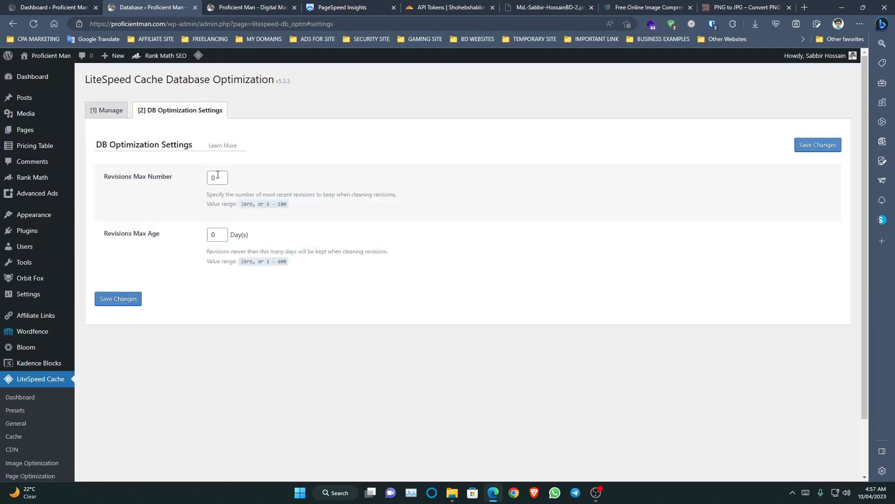
{"action": "left_click_drag", "start_coordinate": [218, 176], "coordinate": [172, 175]}
{"action": "left_click_drag", "start_coordinate": [222, 236], "coordinate": [185, 237]}
{"action": "left_click_drag", "start_coordinate": [222, 178], "coordinate": [164, 180]}
{"action": "key", "text": "BackSpace"}
{"action": "left_click", "coordinate": [129, 300]}
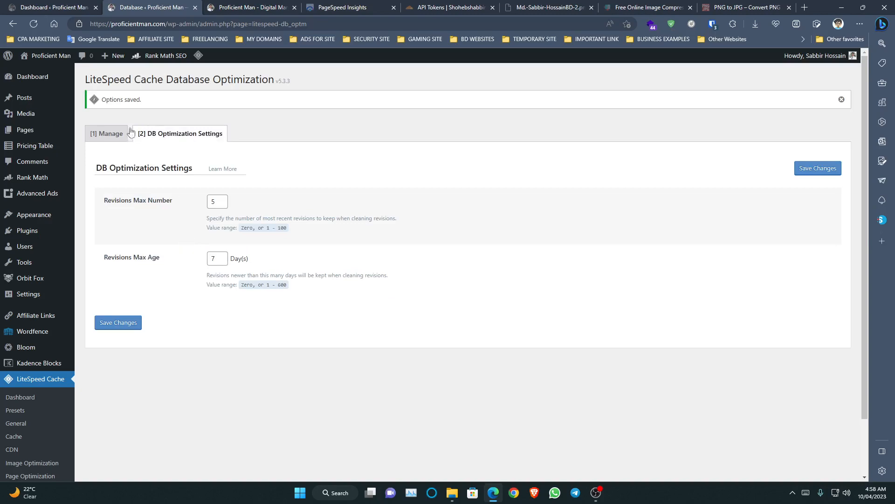
{"action": "left_click", "coordinate": [842, 100]}
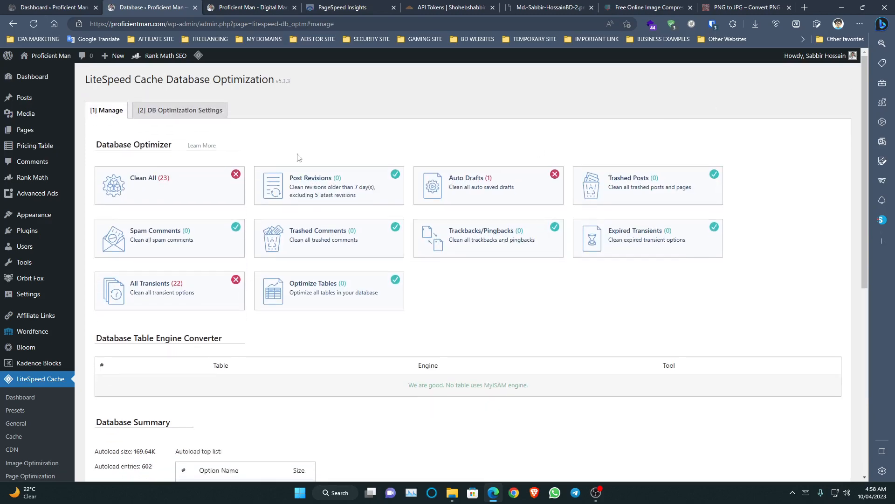
Turn on the Crawler in LiteSpeed Cache's Crawler General Settings and save the changes
{"action": "scroll", "coordinate": [160, 222], "scroll_direction": "down", "scroll_amount": 6}
{"action": "scroll", "coordinate": [160, 222], "scroll_direction": "up", "scroll_amount": 5}
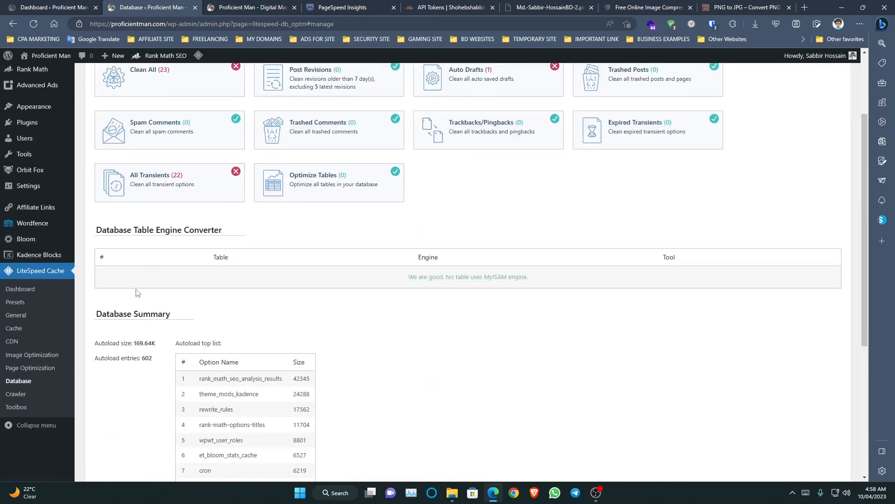
{"action": "left_click", "coordinate": [21, 395]}
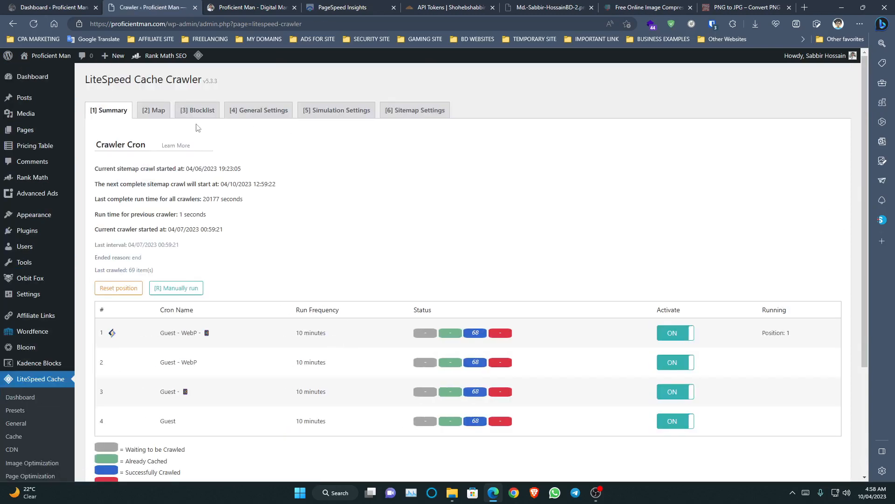
{"action": "left_click", "coordinate": [158, 112]}
{"action": "left_click", "coordinate": [184, 112]}
{"action": "left_click", "coordinate": [250, 111]}
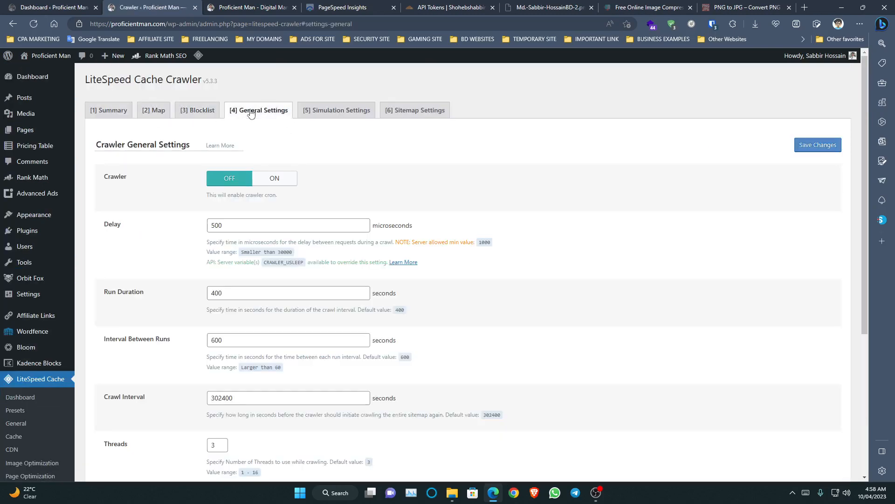
{"action": "left_click", "coordinate": [287, 187]}
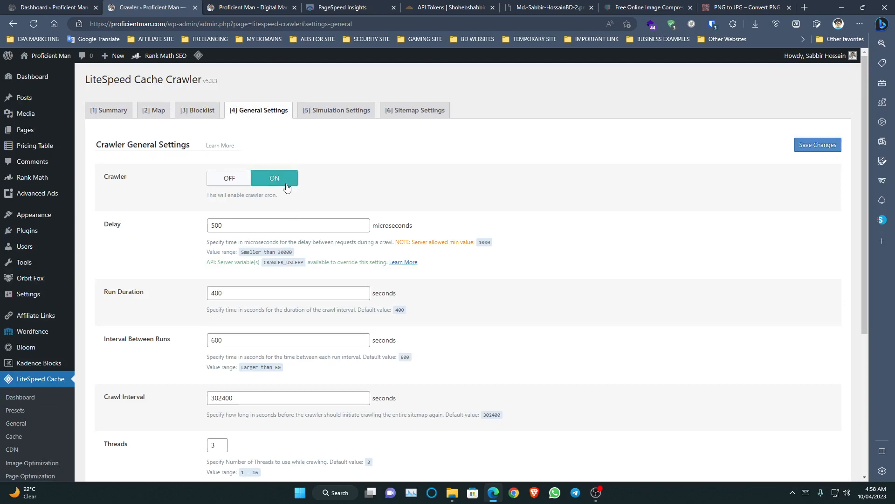
{"action": "left_click", "coordinate": [814, 148]}
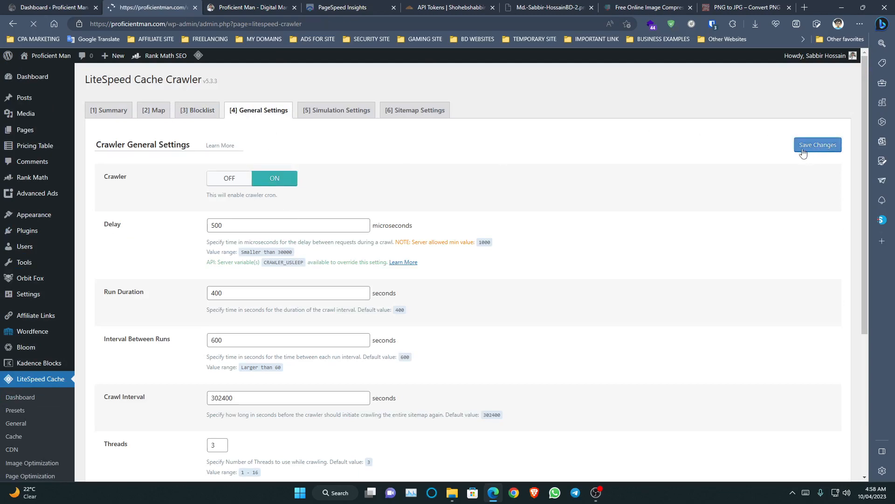
Open the crawler's Sitemap Settings and copy the sitemap index URL from Rank Math's Sitemap Settings
{"action": "left_click", "coordinate": [422, 137]}
{"action": "left_click", "coordinate": [225, 205]}
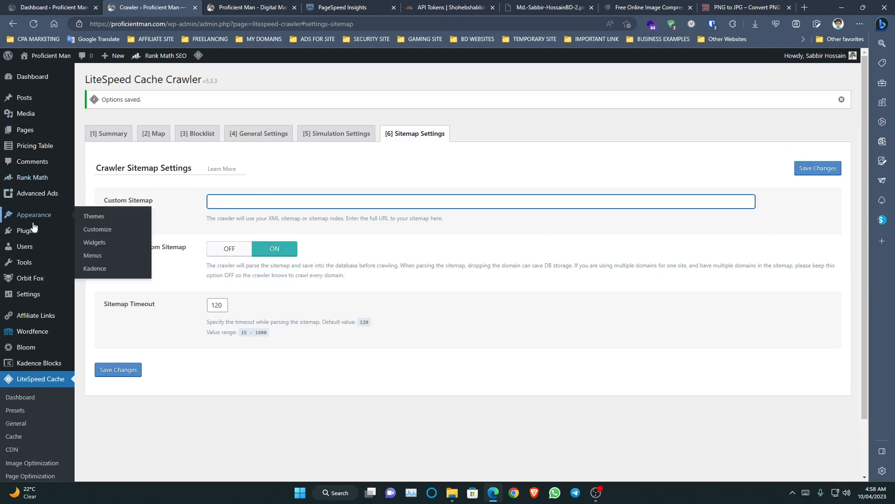
{"action": "scroll", "coordinate": [34, 319], "scroll_direction": "down", "scroll_amount": 2}
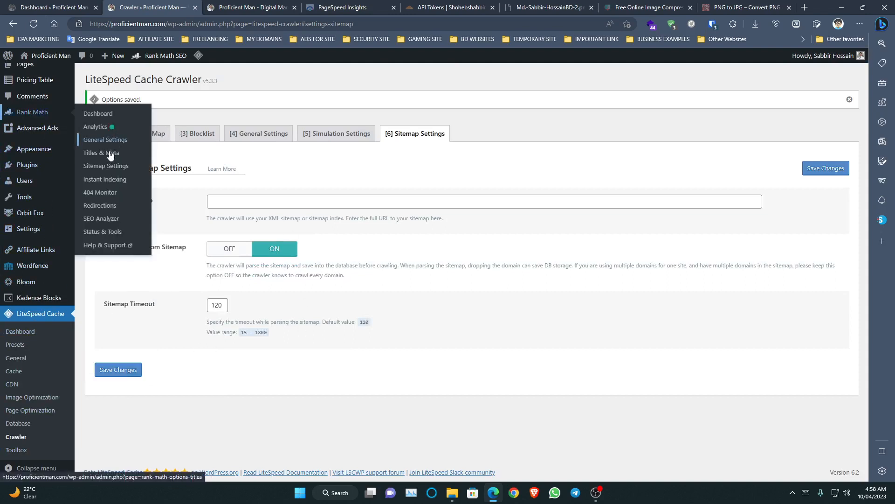
{"action": "middle_click", "coordinate": [116, 167]}
{"action": "left_click", "coordinate": [214, 13]}
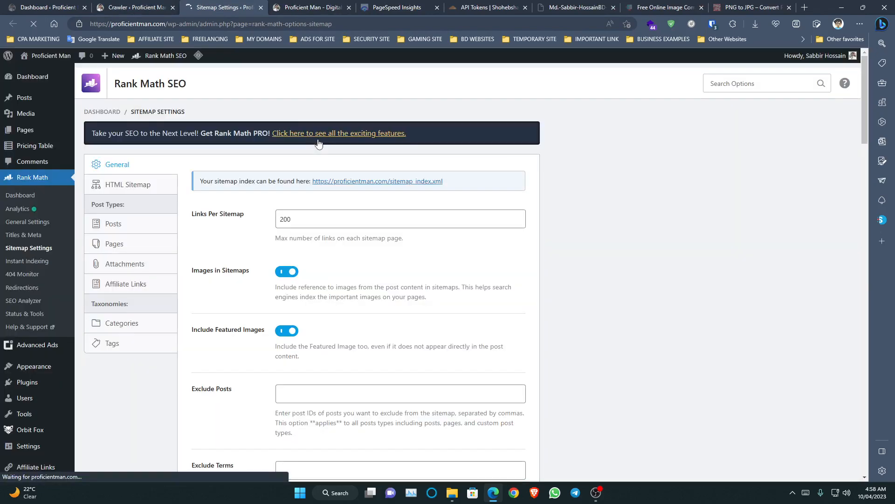
{"action": "right_click", "coordinate": [372, 238]}
{"action": "left_click", "coordinate": [401, 308]}
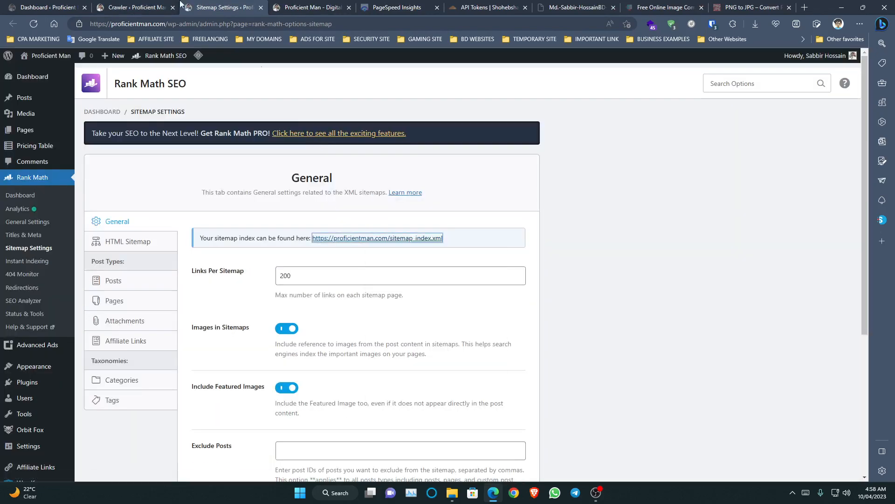
{"action": "key", "text": "ctrl+shift+Tab"}
{"action": "right_click", "coordinate": [291, 207]}
{"action": "left_click", "coordinate": [319, 294]}
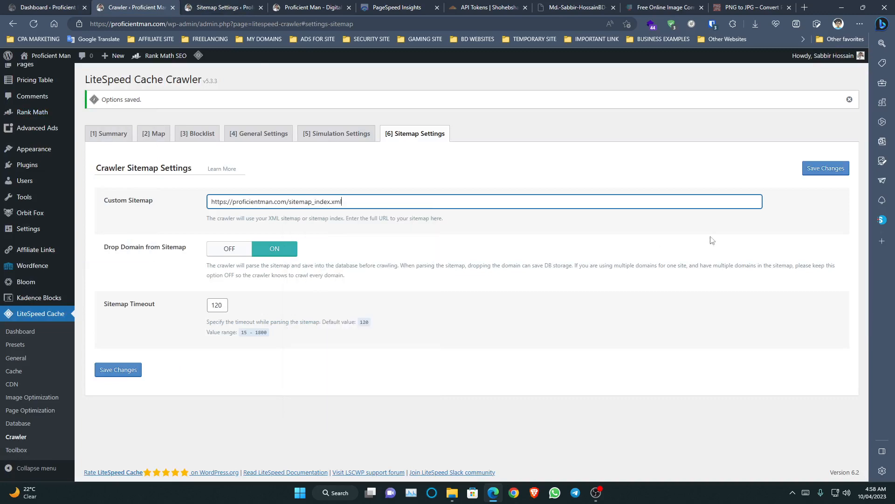
{"action": "left_click", "coordinate": [830, 164]}
{"action": "left_click", "coordinate": [849, 99]}
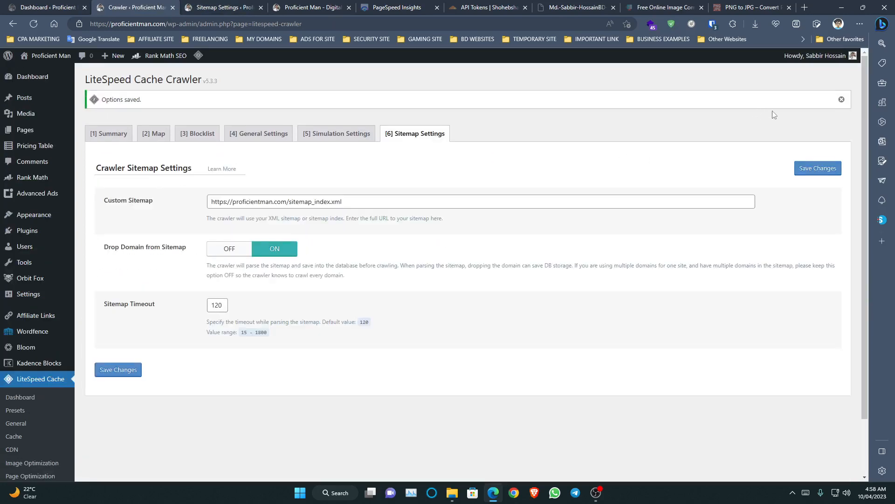
Review the purge options in LiteSpeed Cache's Toolbox
{"action": "scroll", "coordinate": [560, 234], "scroll_direction": "down", "scroll_amount": 2}
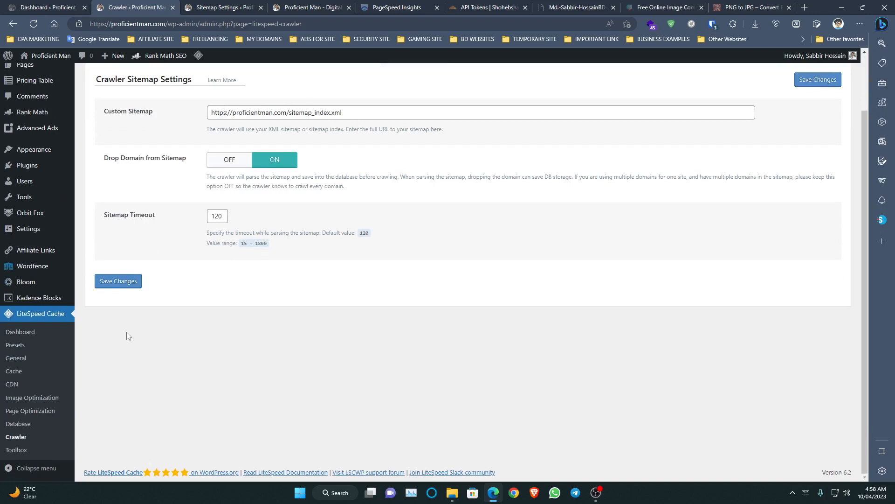
{"action": "left_click", "coordinate": [45, 452]}
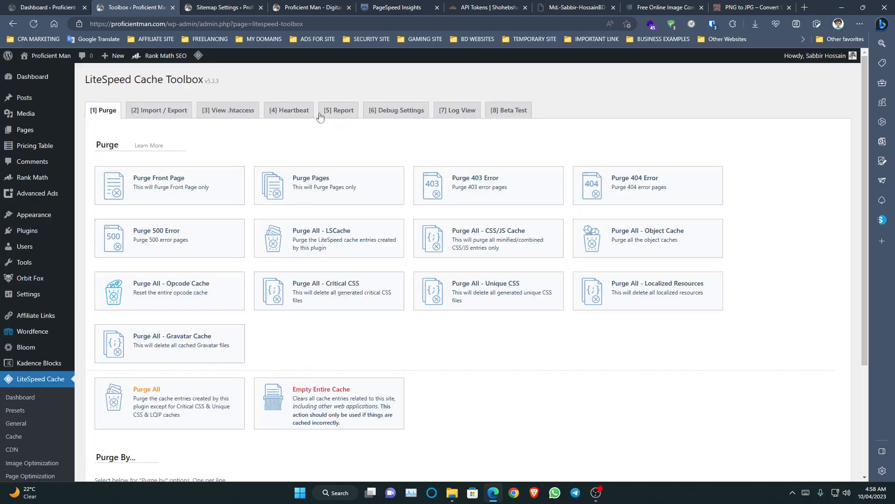
{"action": "scroll", "coordinate": [267, 143], "scroll_direction": "down", "scroll_amount": 3}
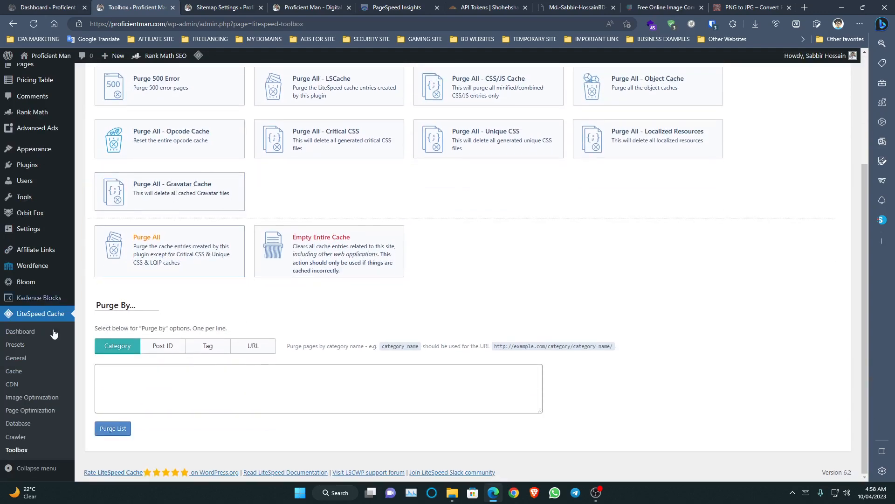
{"action": "scroll", "coordinate": [215, 196], "scroll_direction": "up", "scroll_amount": 3}
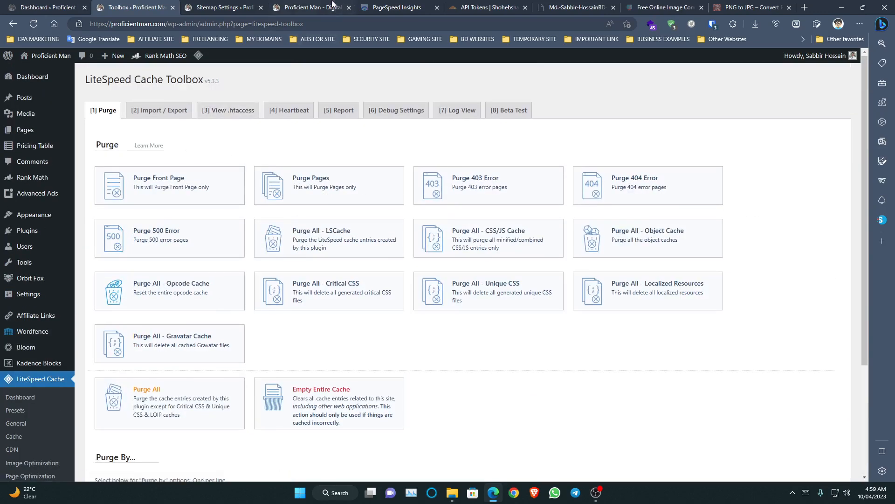
{"action": "left_click", "coordinate": [298, 6]}
{"action": "left_click", "coordinate": [138, 4]}
{"action": "scroll", "coordinate": [36, 357], "scroll_direction": "down", "scroll_amount": 3}
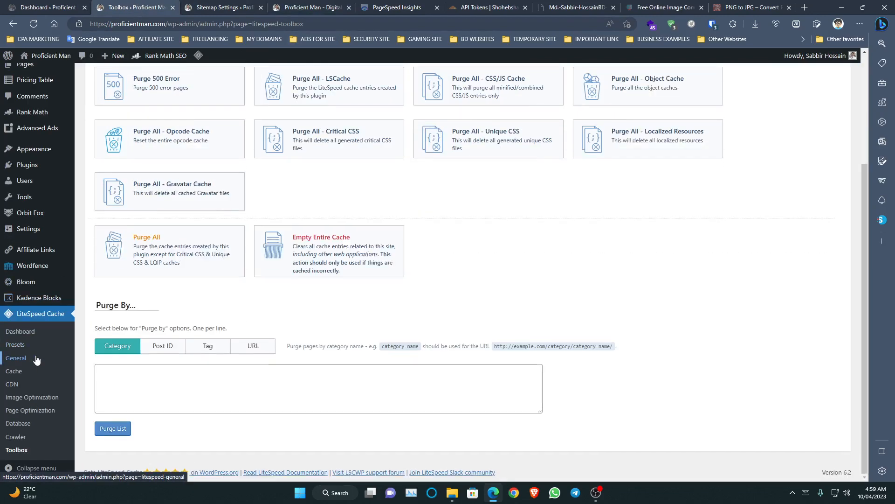
Review the PageSpeed Insights mobile opportunities, collapse Reduce unused JavaScript, and examine the portrait PNG's resource size under Serve images in next-gen formats
{"action": "left_click", "coordinate": [399, 5]}
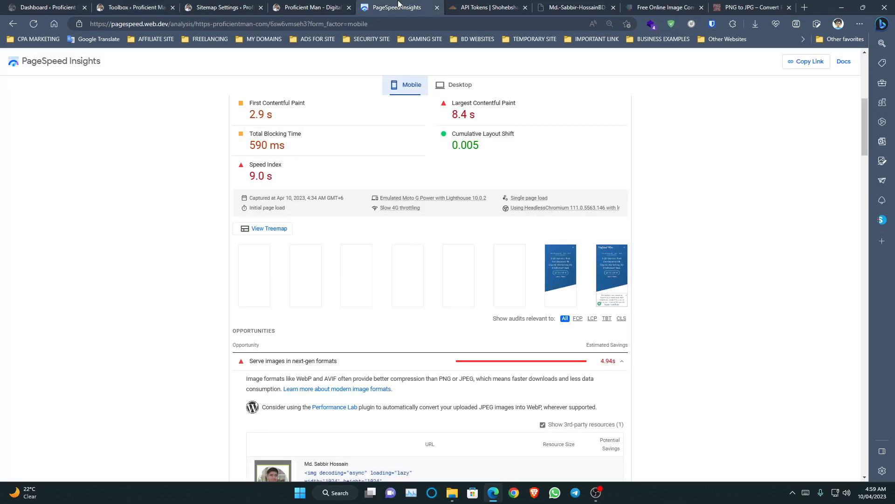
{"action": "left_click_drag", "start_coordinate": [399, 4], "coordinate": [311, 6]}
{"action": "scroll", "coordinate": [260, 264], "scroll_direction": "down", "scroll_amount": 7}
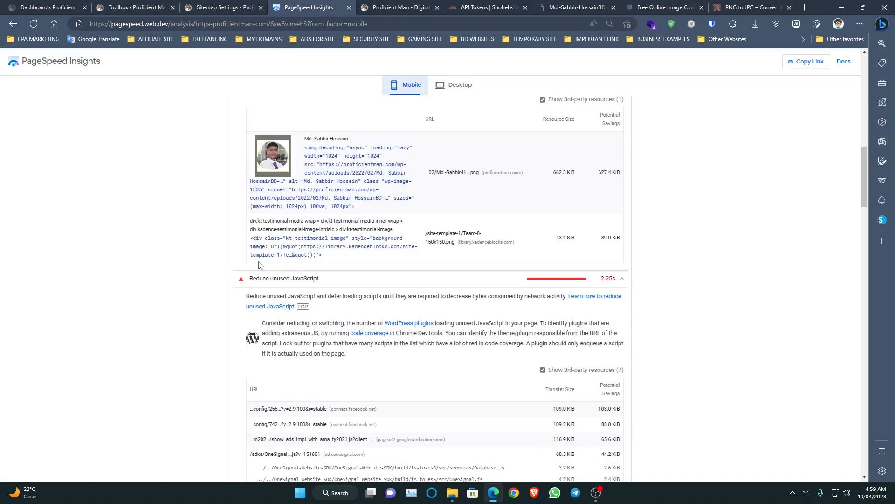
{"action": "scroll", "coordinate": [259, 265], "scroll_direction": "down", "scroll_amount": 2}
{"action": "scroll", "coordinate": [258, 265], "scroll_direction": "down", "scroll_amount": 2}
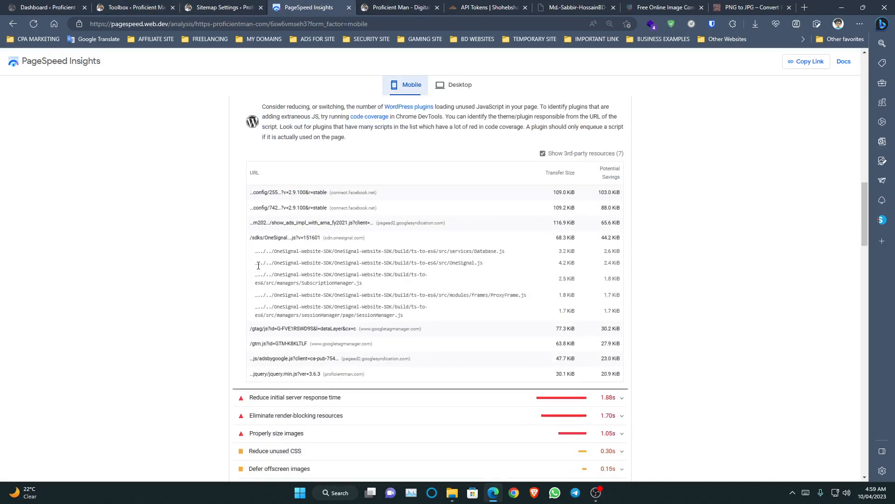
{"action": "scroll", "coordinate": [289, 228], "scroll_direction": "up", "scroll_amount": 2}
{"action": "left_click", "coordinate": [290, 171]}
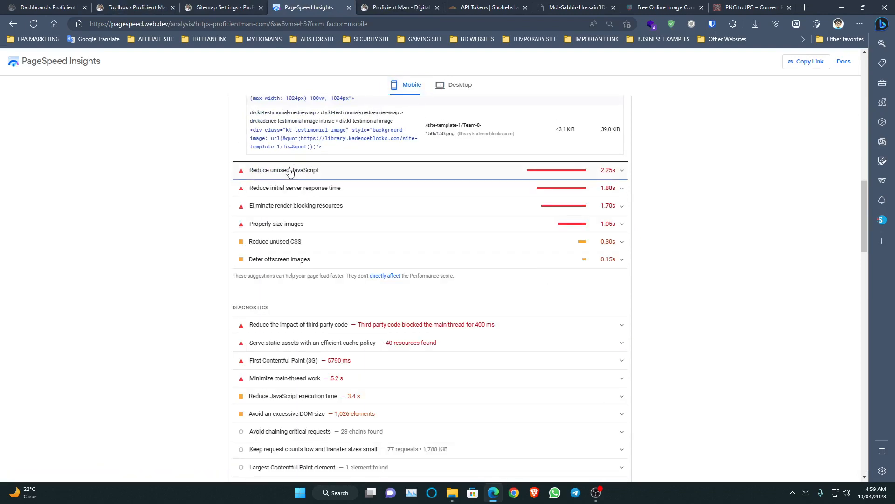
{"action": "scroll", "coordinate": [298, 254], "scroll_direction": "up", "scroll_amount": 4}
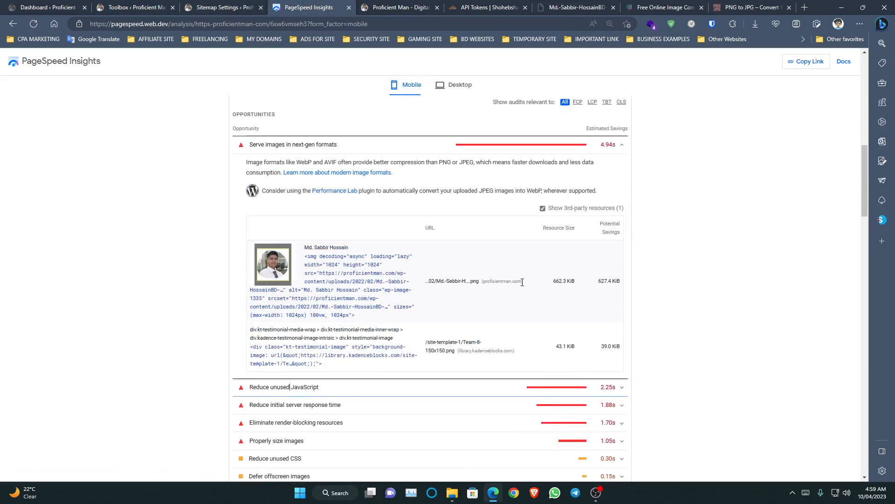
{"action": "left_click_drag", "start_coordinate": [554, 281], "coordinate": [581, 283]}
{"action": "left_click", "coordinate": [570, 290]}
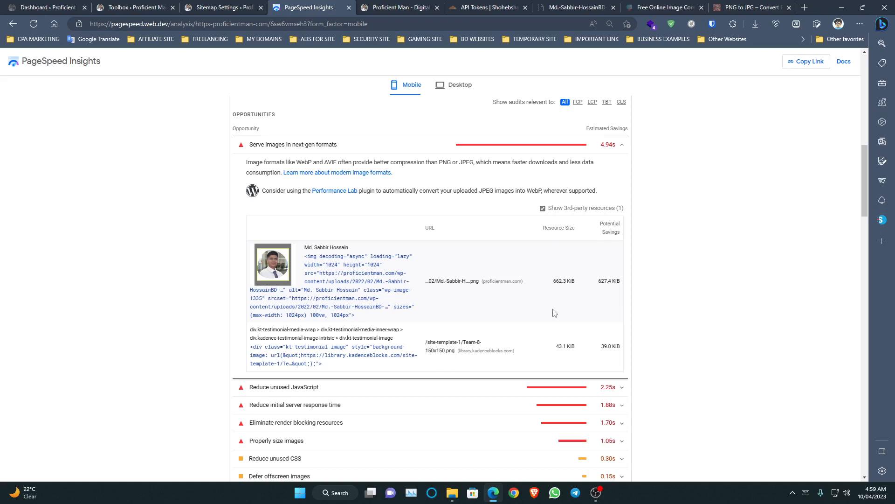
Open the portrait PNG flagged in the PageSpeed report in a separate tab and inspect its file URL
{"action": "right_click", "coordinate": [448, 291]}
{"action": "left_click", "coordinate": [464, 286]}
{"action": "left_click", "coordinate": [357, 7]}
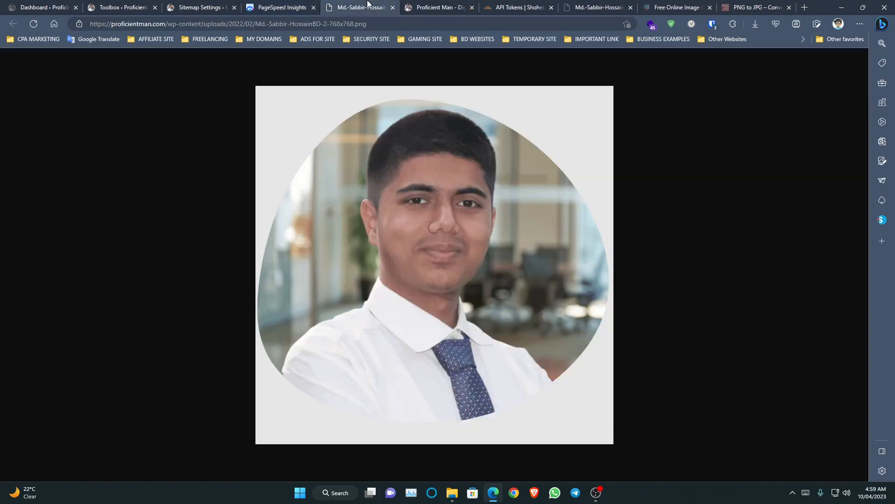
{"action": "left_click", "coordinate": [354, 27]}
{"action": "left_click", "coordinate": [343, 233]}
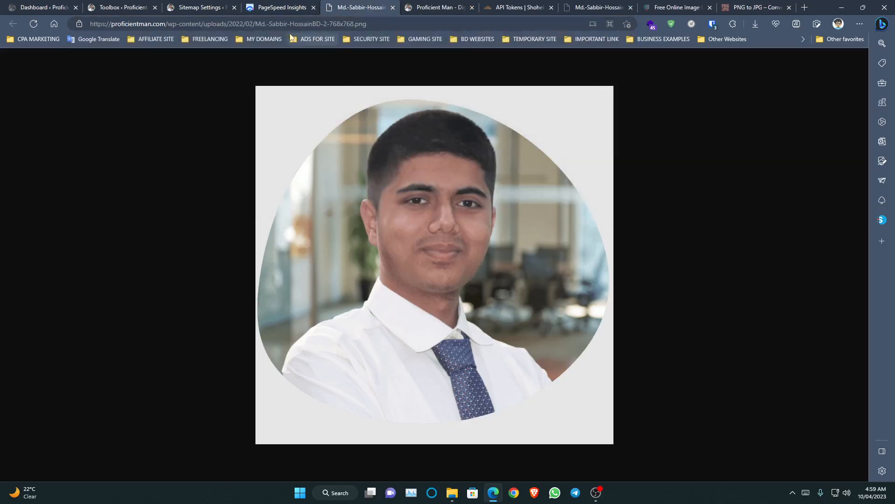
{"action": "left_click", "coordinate": [273, 25]}
{"action": "left_click_drag", "start_coordinate": [368, 23], "coordinate": [156, 24]}
{"action": "left_click", "coordinate": [177, 7]}
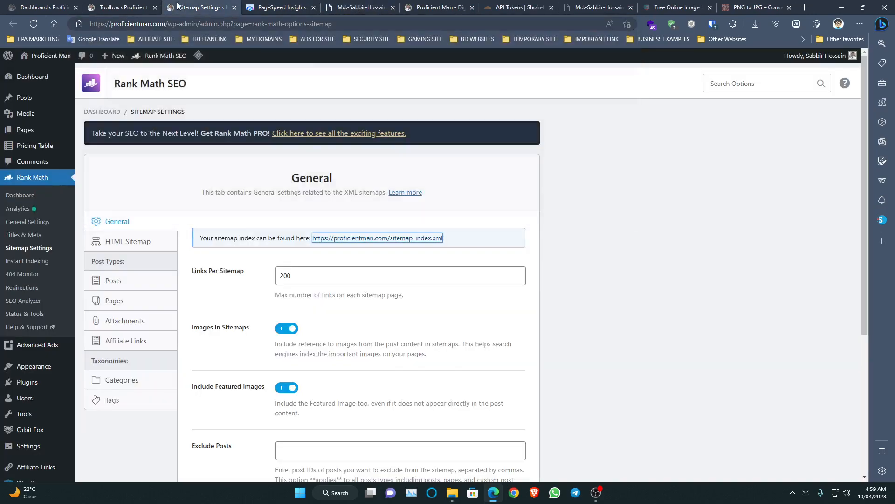
{"action": "left_click", "coordinate": [354, 7]}
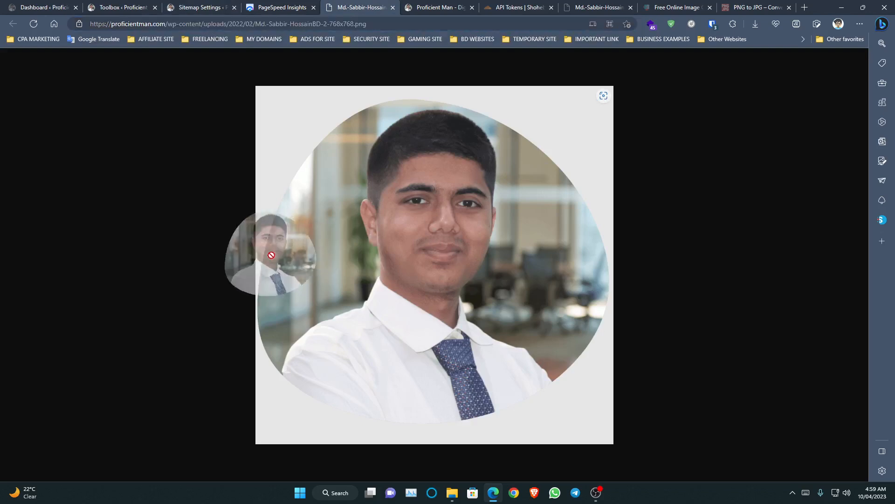
{"action": "left_click", "coordinate": [201, 7]}
{"action": "left_click", "coordinate": [117, 7]}
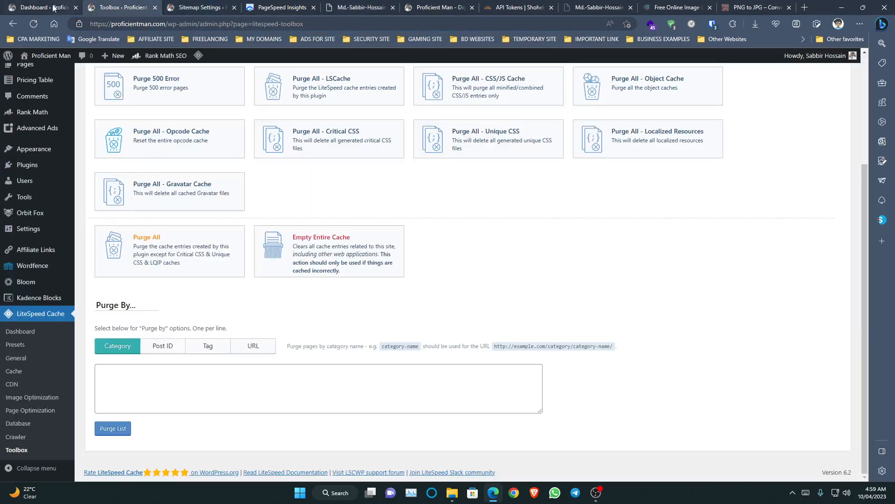
Open the Proficient Man homepage from the WordPress dashboard, bring it up in the page editor, and select the portrait image block
{"action": "left_click", "coordinate": [46, 7]}
{"action": "middle_click", "coordinate": [35, 69]}
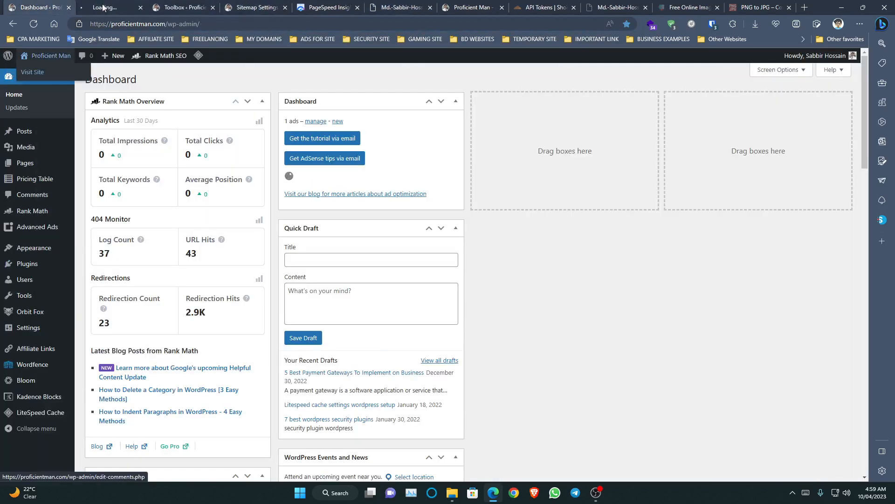
{"action": "left_click", "coordinate": [103, 6]}
{"action": "left_click_drag", "start_coordinate": [103, 7], "coordinate": [248, 7]}
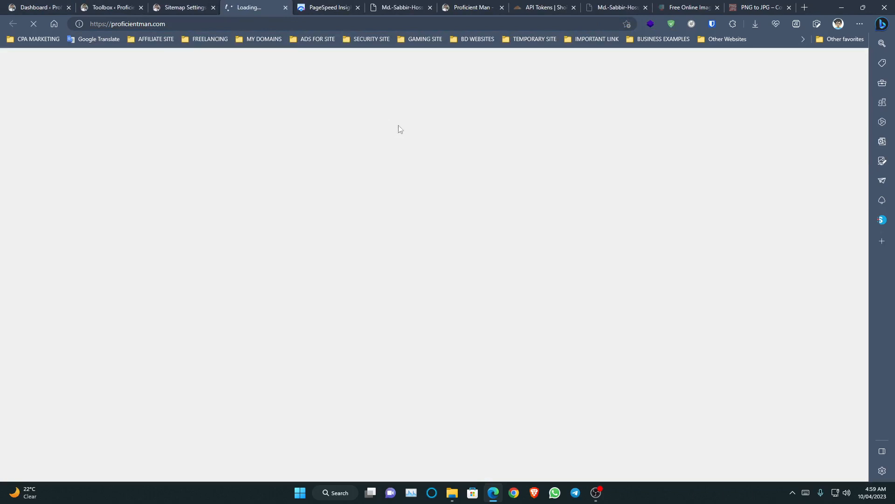
{"action": "left_click", "coordinate": [179, 4]}
{"action": "left_click", "coordinate": [263, 6]}
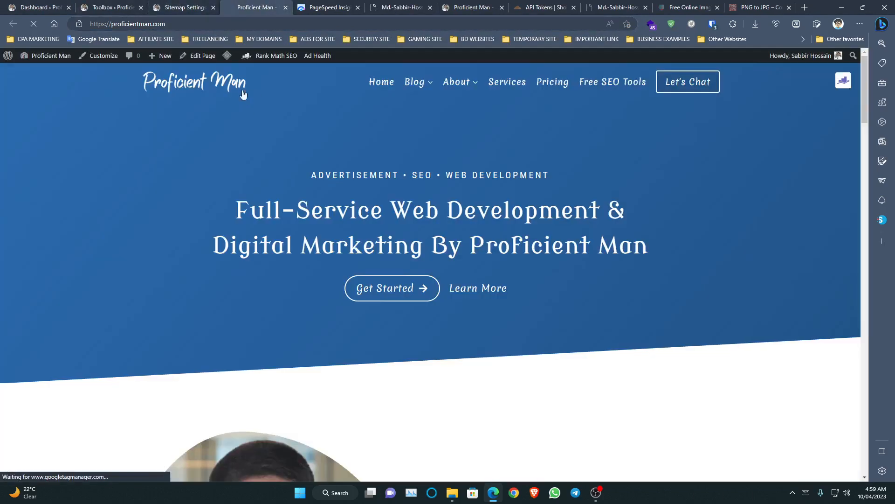
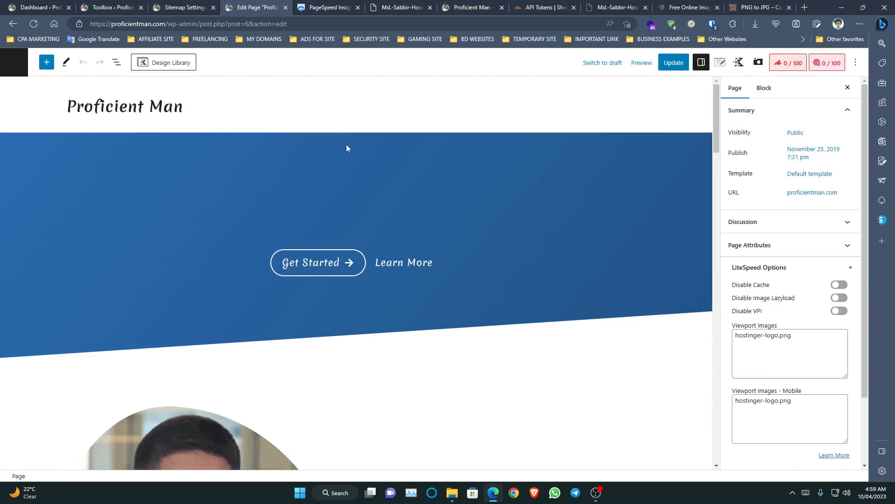
{"action": "scroll", "coordinate": [297, 255], "scroll_direction": "down", "scroll_amount": 4}
{"action": "left_click", "coordinate": [297, 256]}
{"action": "left_click", "coordinate": [245, 182]}
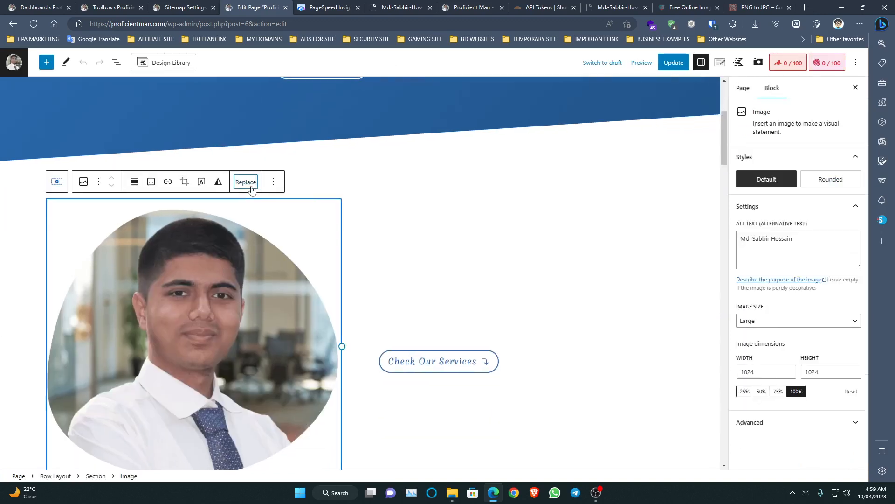
{"action": "left_click", "coordinate": [286, 212]}
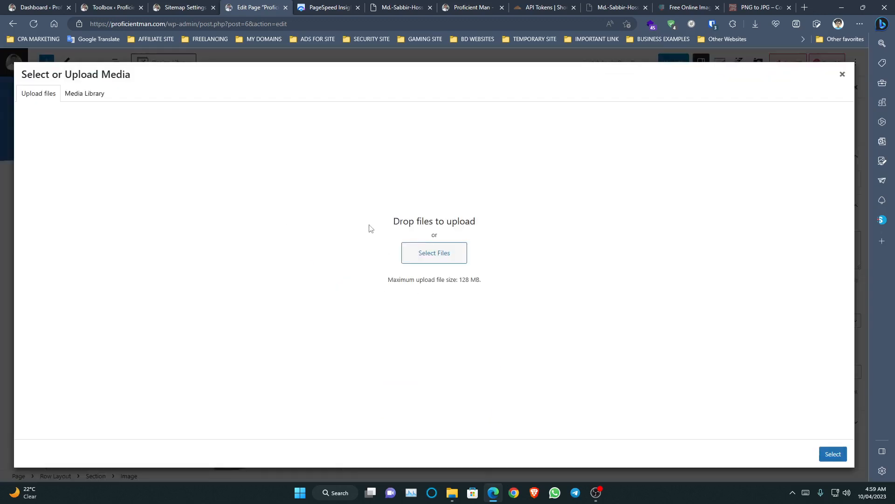
{"action": "left_click", "coordinate": [842, 75]}
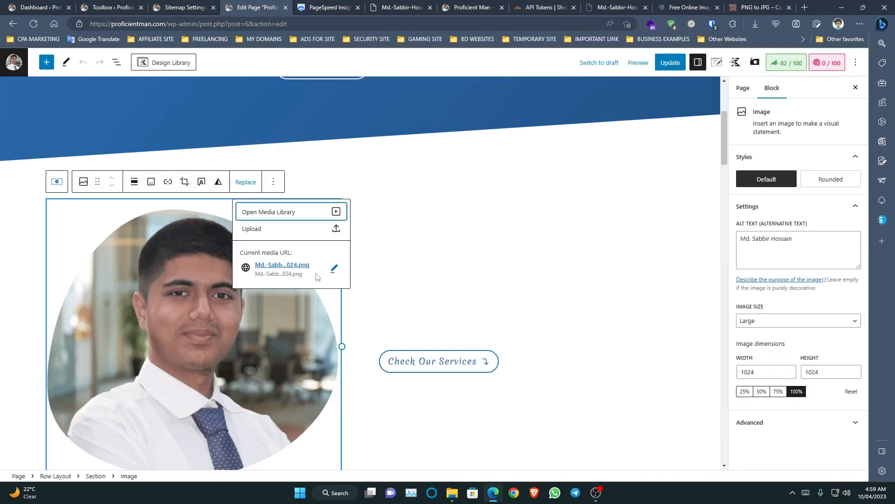
{"action": "left_click", "coordinate": [262, 236]}
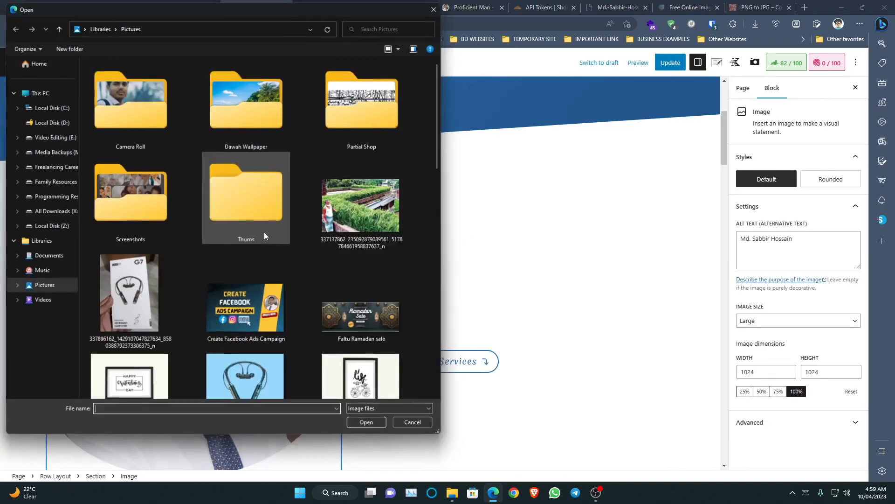
{"action": "left_click", "coordinate": [397, 424]}
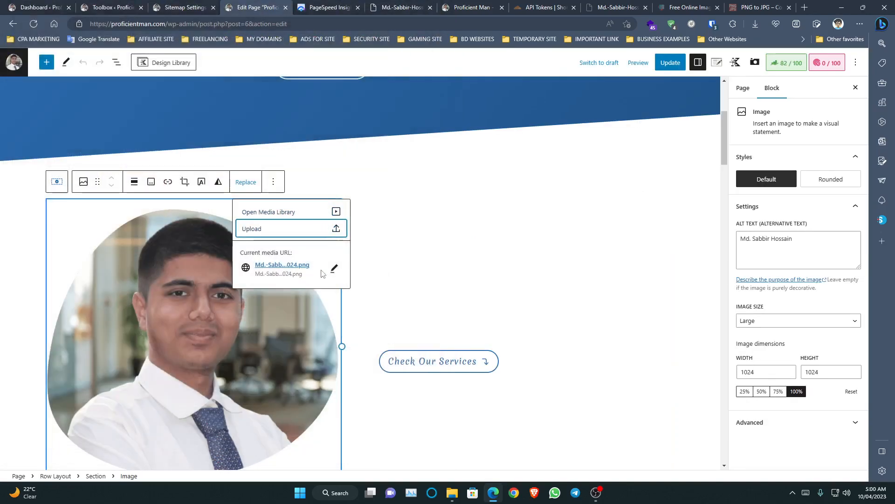
{"action": "left_click", "coordinate": [332, 274]}
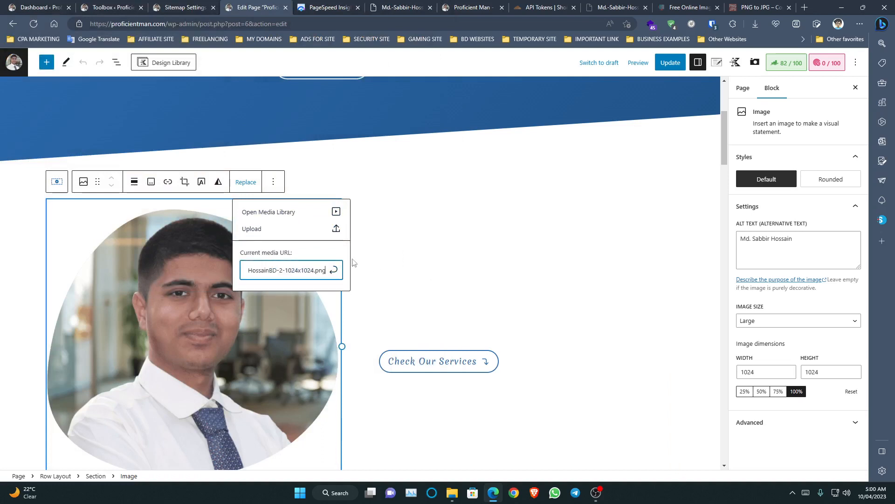
{"action": "left_click", "coordinate": [415, 252]}
Open the media library for replacing the homepage portrait and copy the file URL of its current PNG
{"action": "left_click", "coordinate": [254, 293]}
{"action": "left_click", "coordinate": [246, 182]}
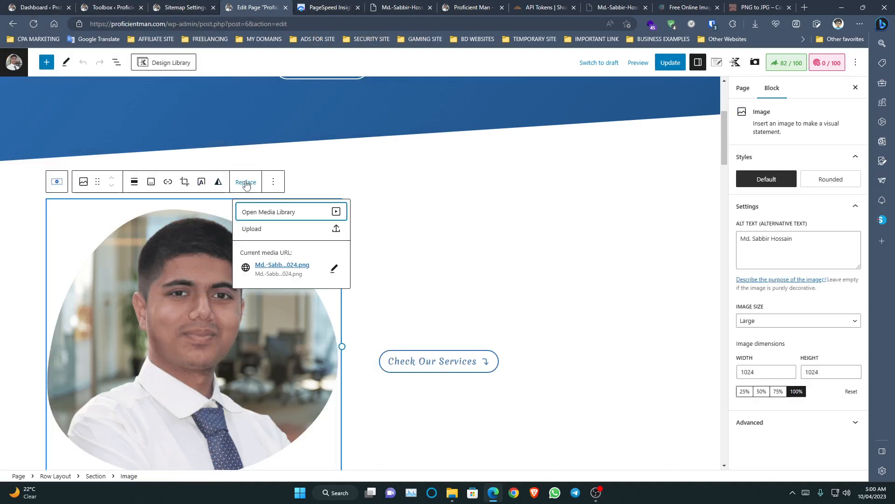
{"action": "left_click", "coordinate": [273, 213]}
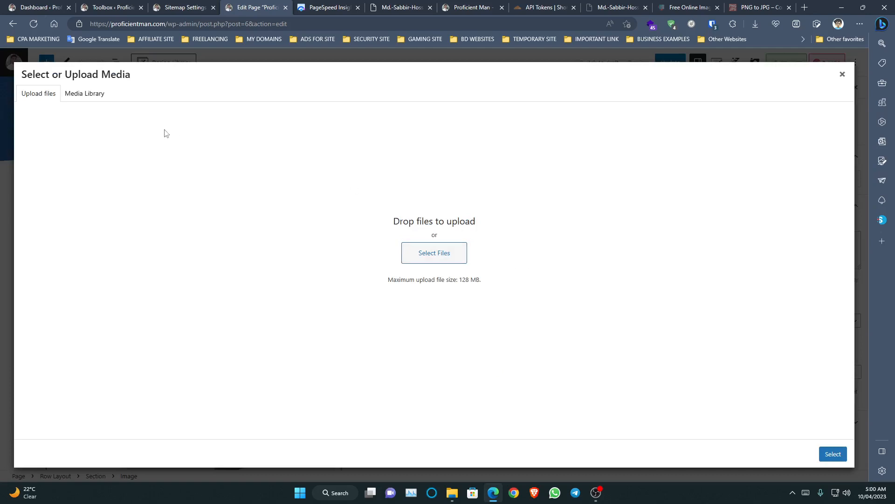
{"action": "left_click", "coordinate": [84, 94]}
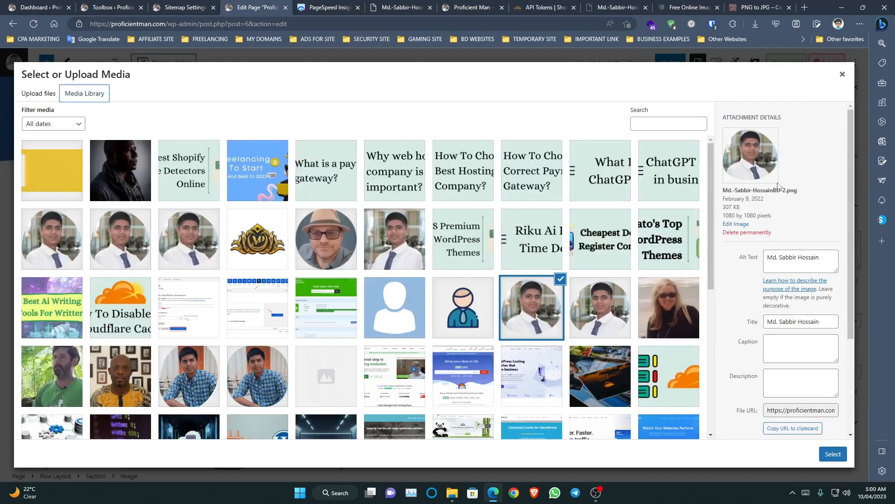
{"action": "left_click", "coordinate": [792, 429]}
Load the copied portrait URL in the existing image tab and inspect the original PNG at full size
{"action": "left_click", "coordinate": [330, 7]}
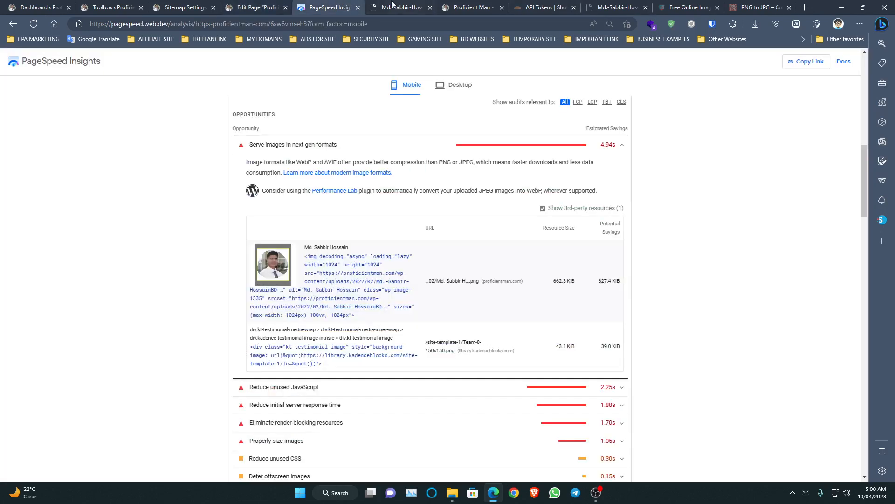
{"action": "left_click", "coordinate": [402, 7]}
{"action": "left_click", "coordinate": [392, 23]}
{"action": "right_click", "coordinate": [392, 23]}
{"action": "left_click", "coordinate": [436, 157]}
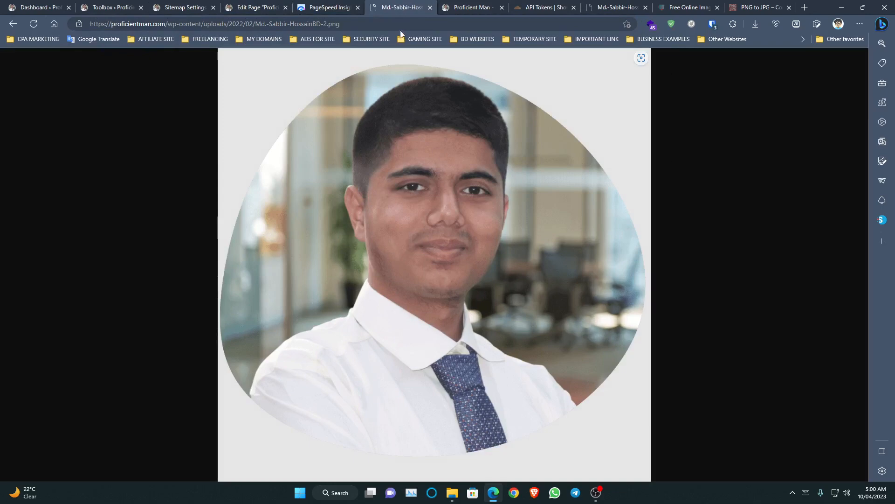
{"action": "left_click", "coordinate": [454, 29]}
{"action": "left_click", "coordinate": [441, 293]}
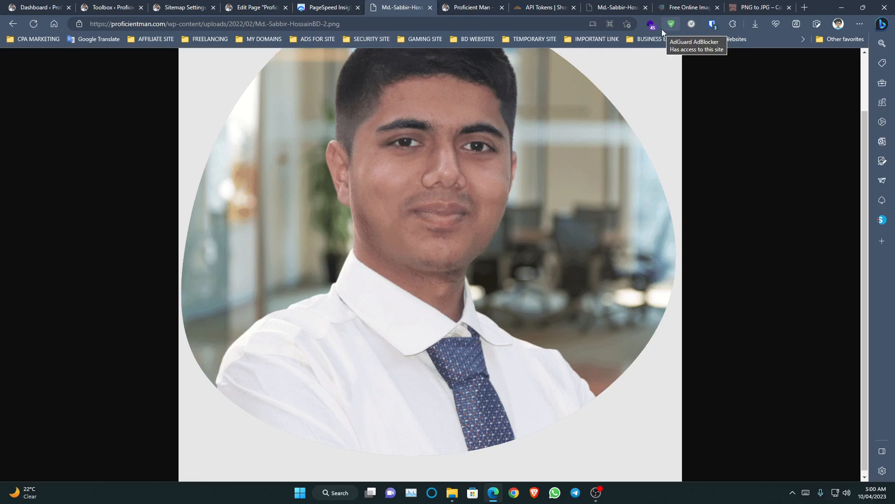
{"action": "scroll", "coordinate": [466, 93], "scroll_direction": "up", "scroll_amount": 2}
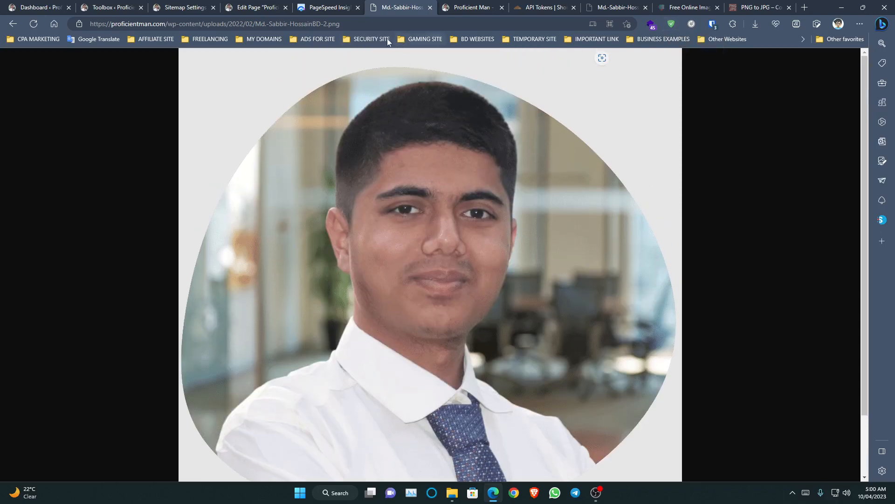
Compress the converted portrait JPG from the recent downloads with ShortPixel's Lossy level and download the compressed file
{"action": "left_click", "coordinate": [478, 6]}
{"action": "left_click", "coordinate": [513, 4]}
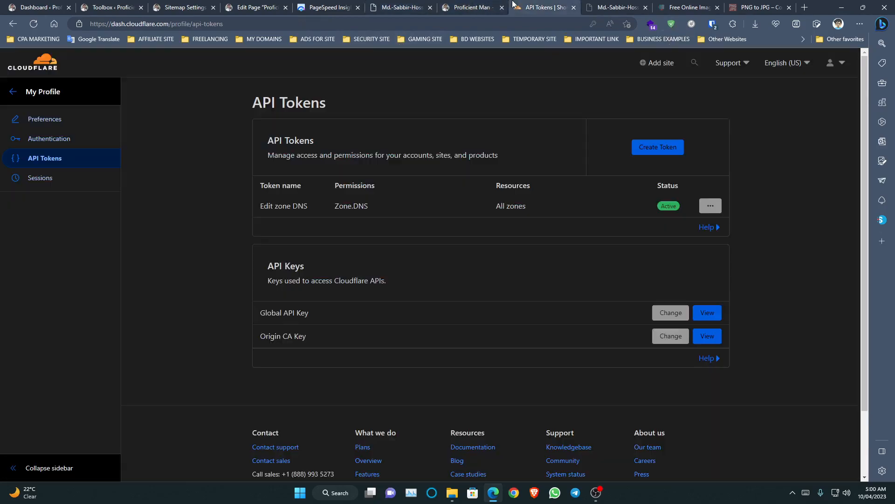
{"action": "left_click", "coordinate": [616, 6]}
{"action": "left_click", "coordinate": [689, 6]}
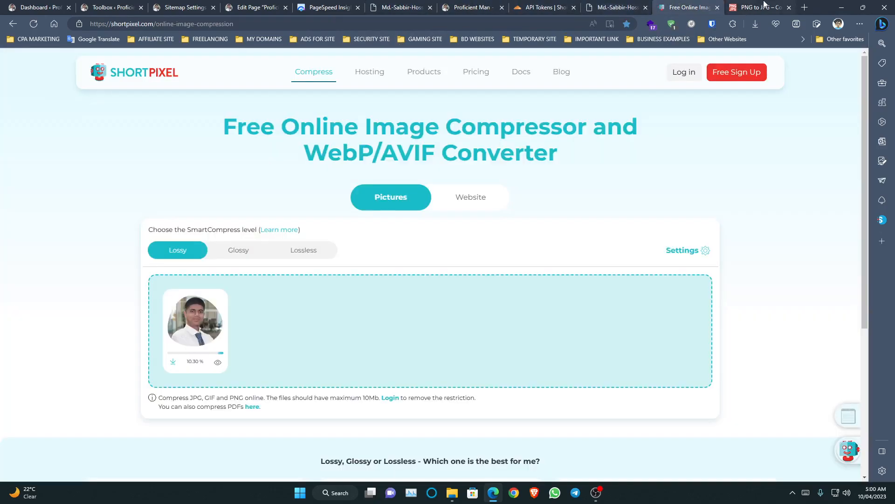
{"action": "left_click", "coordinate": [764, 4]}
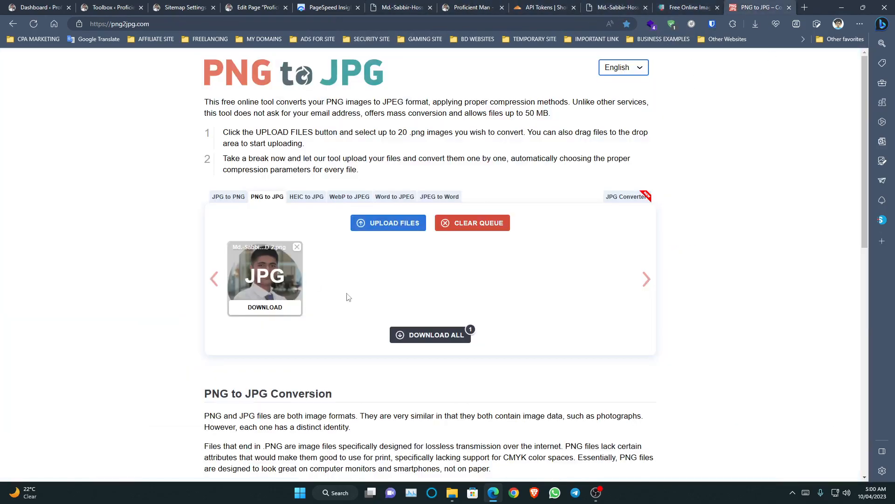
{"action": "left_click", "coordinate": [680, 4]}
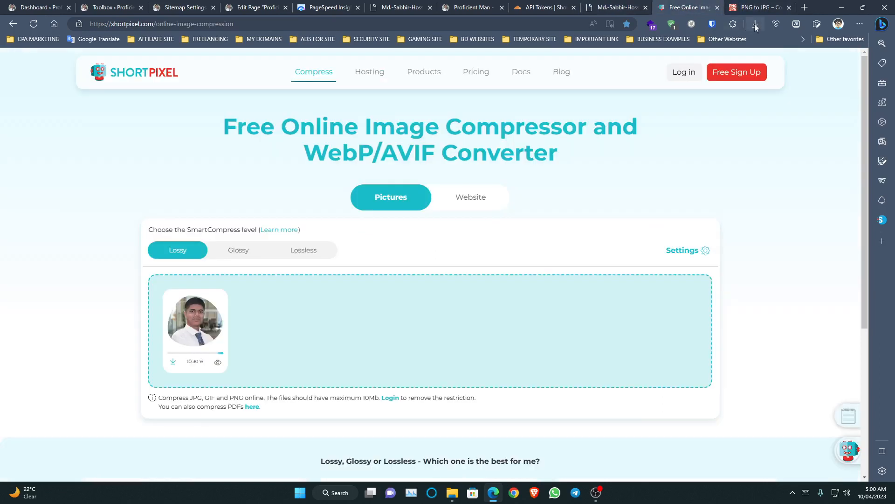
{"action": "left_click", "coordinate": [756, 24]}
{"action": "left_click_drag", "start_coordinate": [652, 60], "coordinate": [388, 332]}
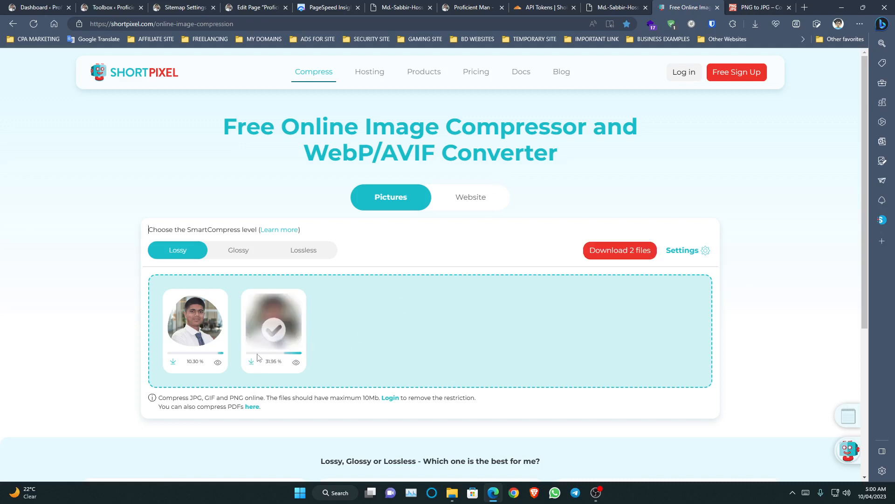
{"action": "left_click", "coordinate": [252, 361]}
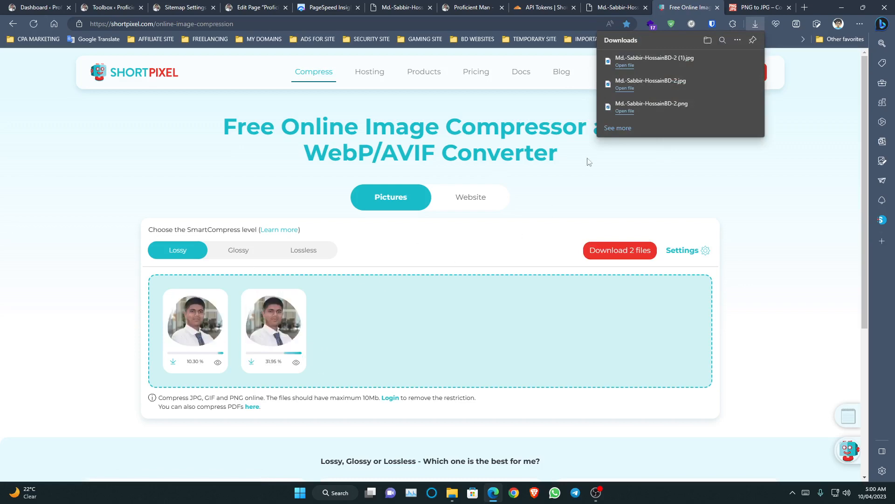
Return to the homepage editor's media upload area and open the Download folder containing the compressed portrait
{"action": "left_click", "coordinate": [459, 6]}
{"action": "left_click", "coordinate": [326, 7]}
{"action": "left_click", "coordinate": [254, 7]}
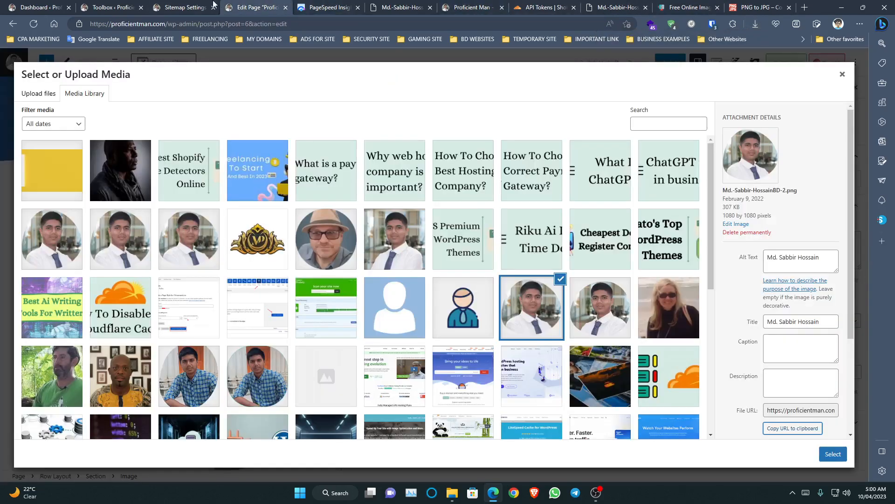
{"action": "left_click", "coordinate": [39, 94]}
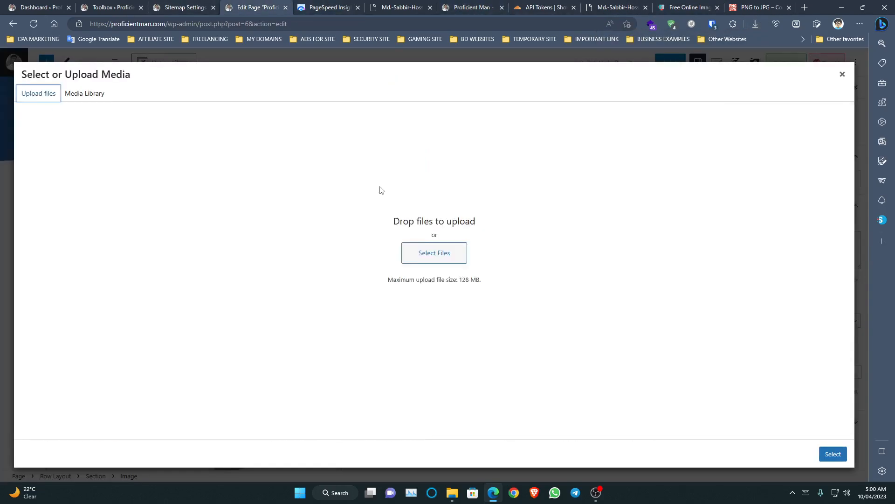
{"action": "left_click", "coordinate": [755, 24]}
{"action": "left_click", "coordinate": [721, 66]}
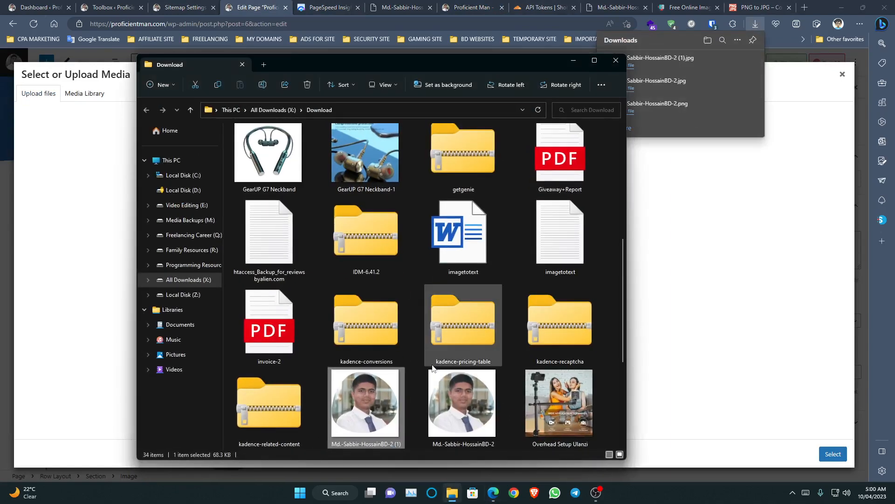
Delete the uncompressed portrait JPG, the copy without "(1)" in its name, from the Download folder
{"action": "scroll", "coordinate": [413, 354], "scroll_direction": "down", "scroll_amount": 3}
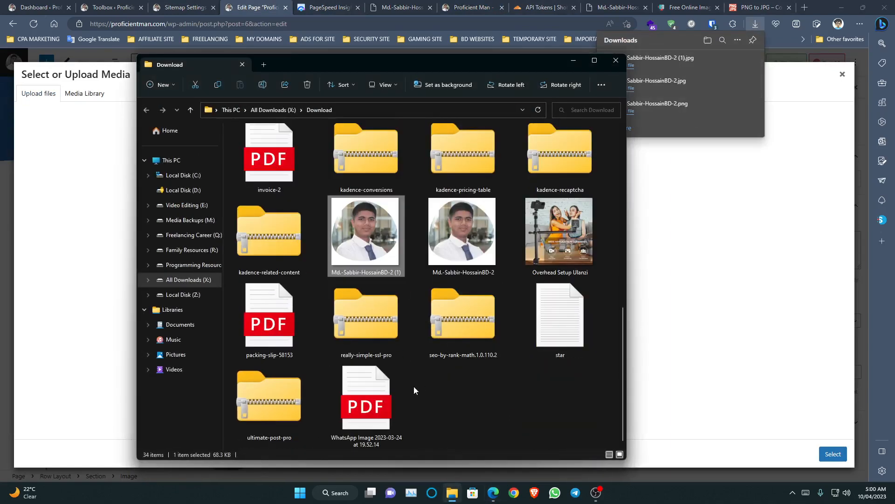
{"action": "left_click", "coordinate": [375, 270]}
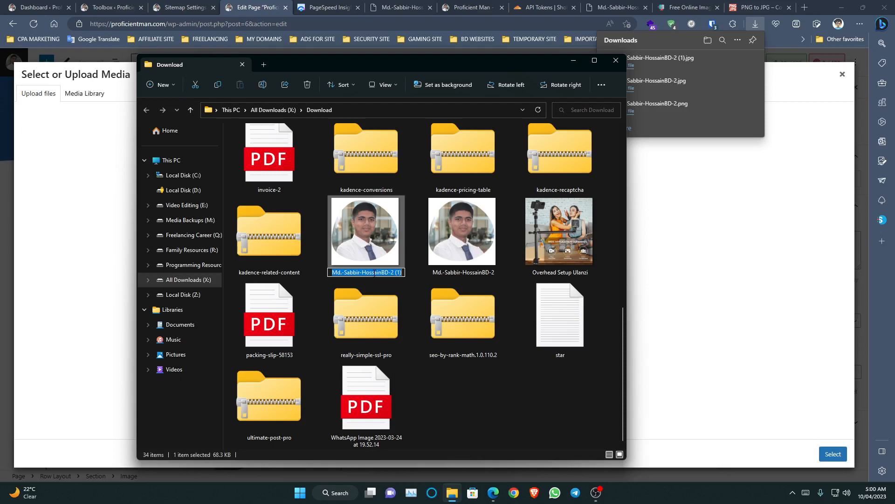
{"action": "left_click", "coordinate": [476, 264]}
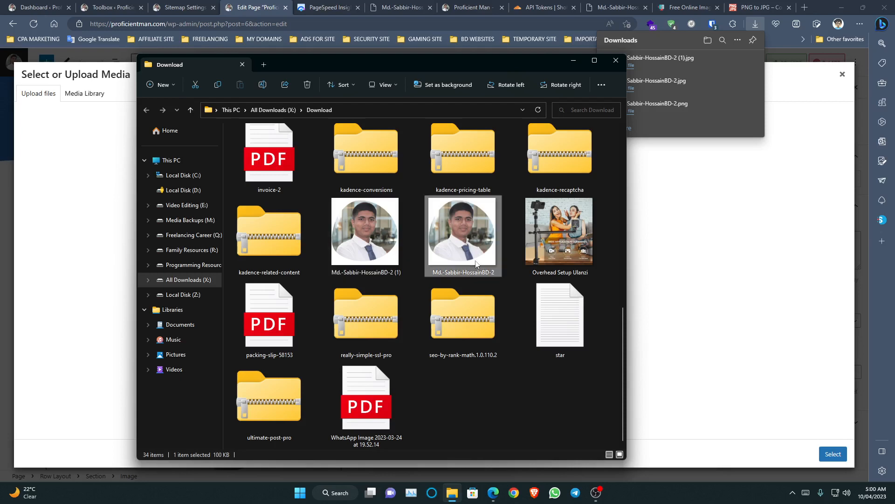
{"action": "key", "text": "Delete"}
Rename the compressed portrait by removing the trailing "-2 (1)" from its file name
{"action": "left_click", "coordinate": [384, 258]}
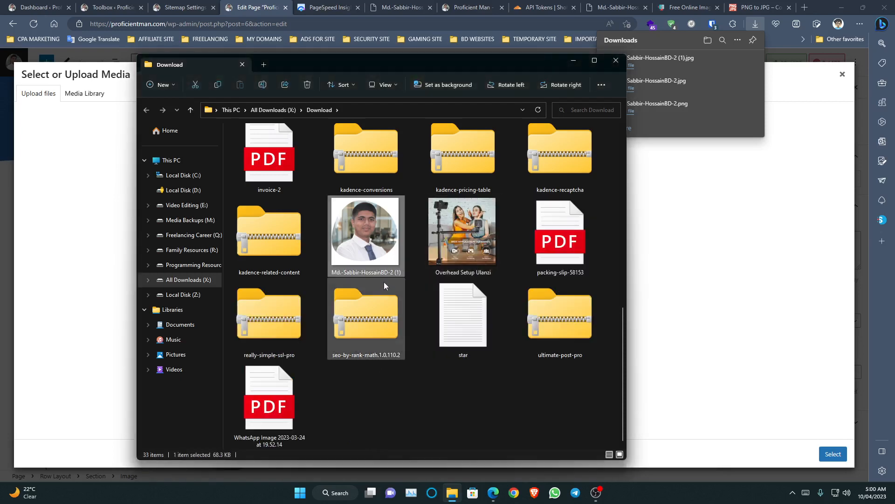
{"action": "left_click", "coordinate": [383, 272]}
{"action": "key", "text": "Right"}
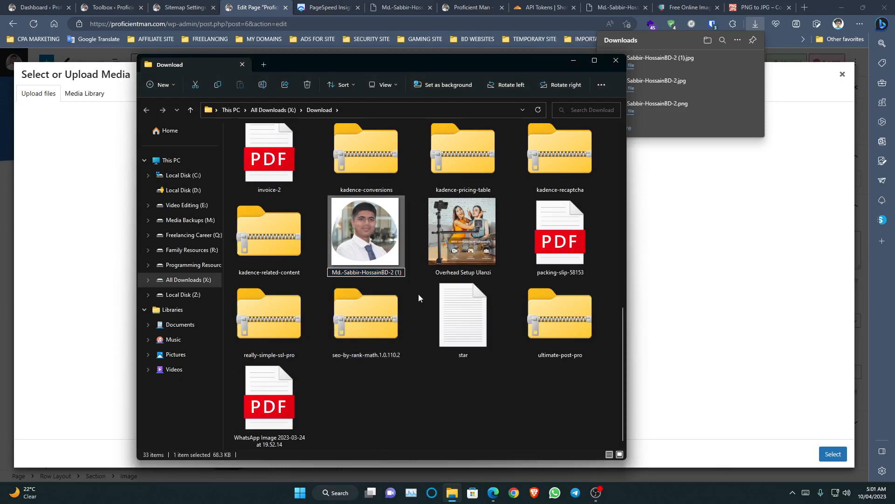
{"action": "key", "text": "BackSpace"}
{"action": "key", "text": "BackSpace"}
{"action": "key", "text": "BackSpace"}
{"action": "key", "text": "BackSpace"}
{"action": "key", "text": "BackSpace"}
{"action": "key", "text": "BackSpace"}
{"action": "key", "text": "Return"}
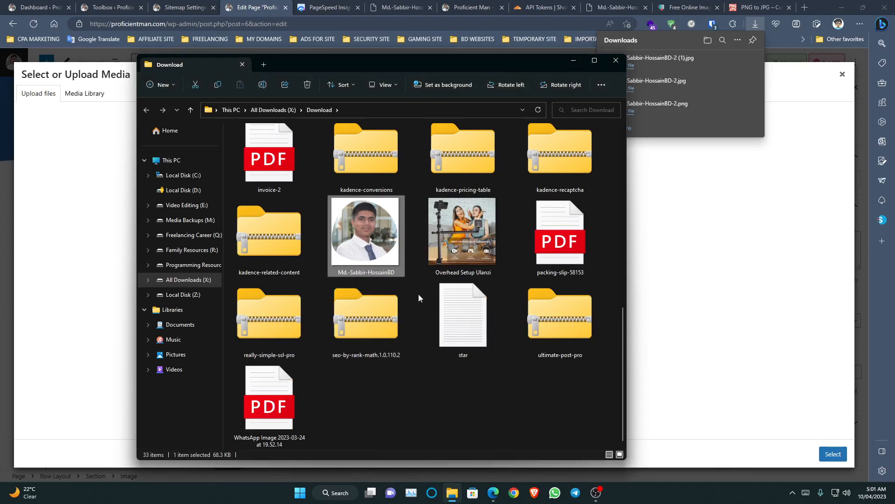
Upload the renamed portrait JPG to the WordPress media library and check its file size
{"action": "left_click_drag", "start_coordinate": [390, 273], "coordinate": [95, 224]}
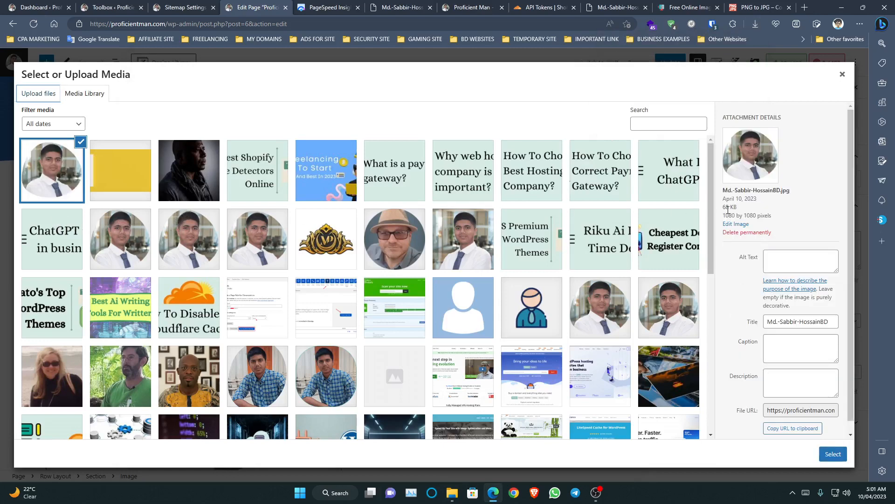
{"action": "left_click_drag", "start_coordinate": [722, 208], "coordinate": [730, 208]}
{"action": "left_click", "coordinate": [742, 210]}
Insert a space before "BD" in the uploaded portrait's title and reuse that title as its alt text
{"action": "left_click_drag", "start_coordinate": [771, 322], "coordinate": [835, 321]}
{"action": "left_click", "coordinate": [835, 322]}
{"action": "left_click", "coordinate": [826, 321]}
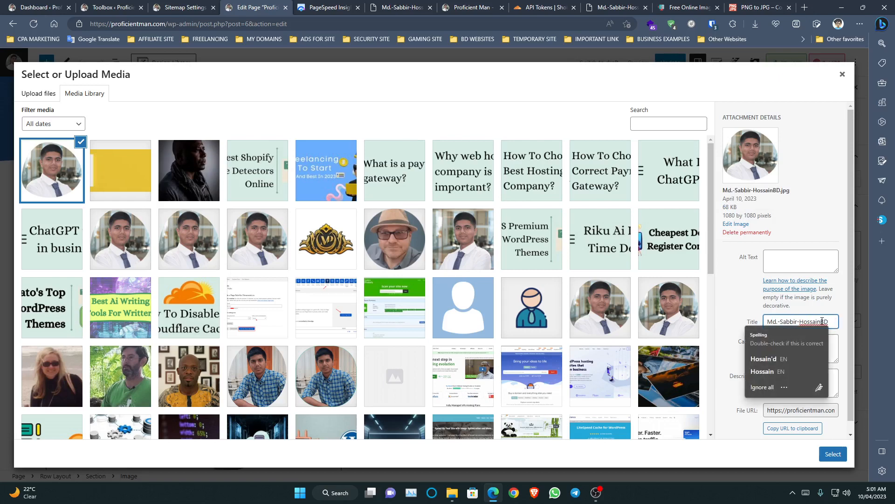
{"action": "key", "text": "ctrl+a"}
{"action": "key", "text": "ctrl+c"}
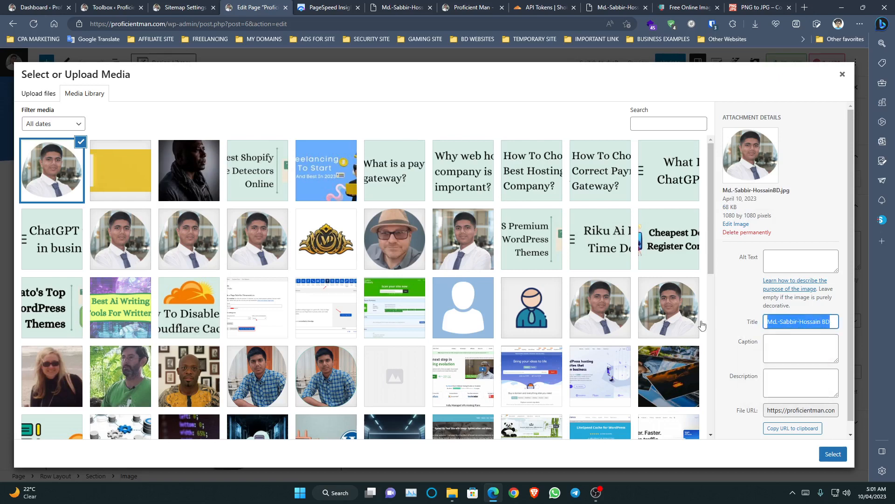
{"action": "left_click", "coordinate": [796, 269]}
{"action": "key", "text": "ctrl+v"}
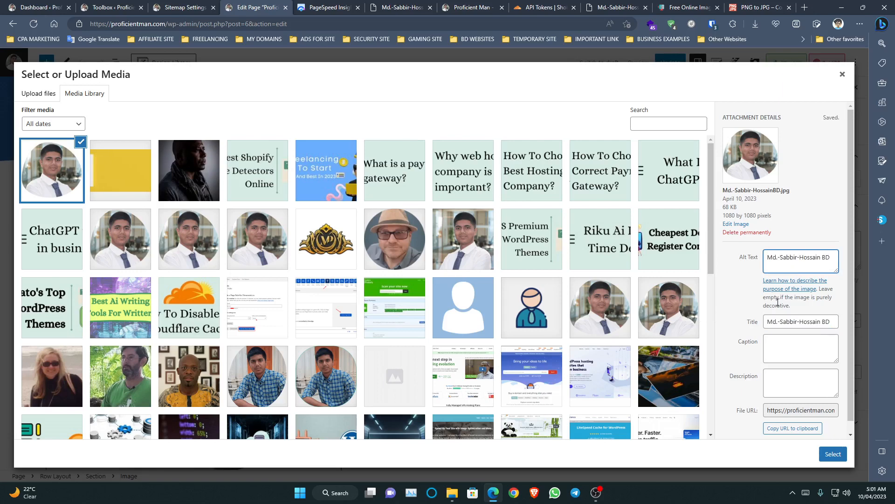
Replace the homepage portrait with the uploaded JPG, then update the page and view it
{"action": "left_click", "coordinate": [832, 452]}
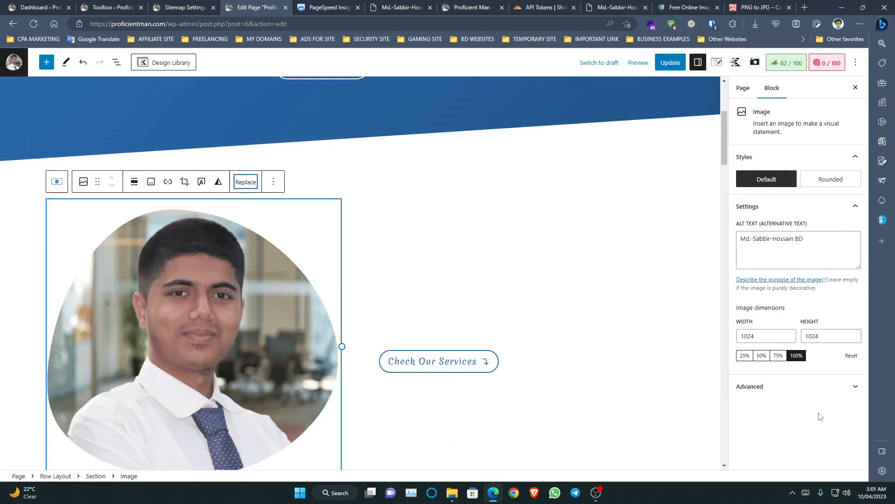
{"action": "left_click", "coordinate": [672, 63]}
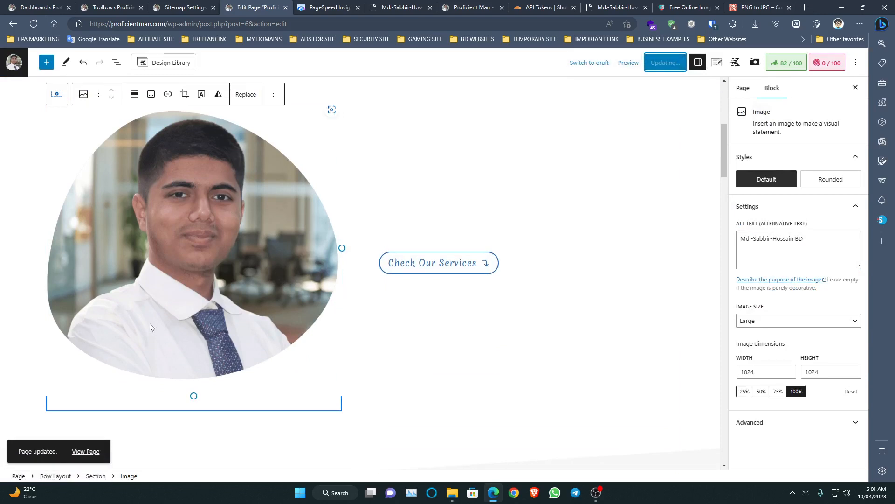
{"action": "left_click", "coordinate": [95, 454]}
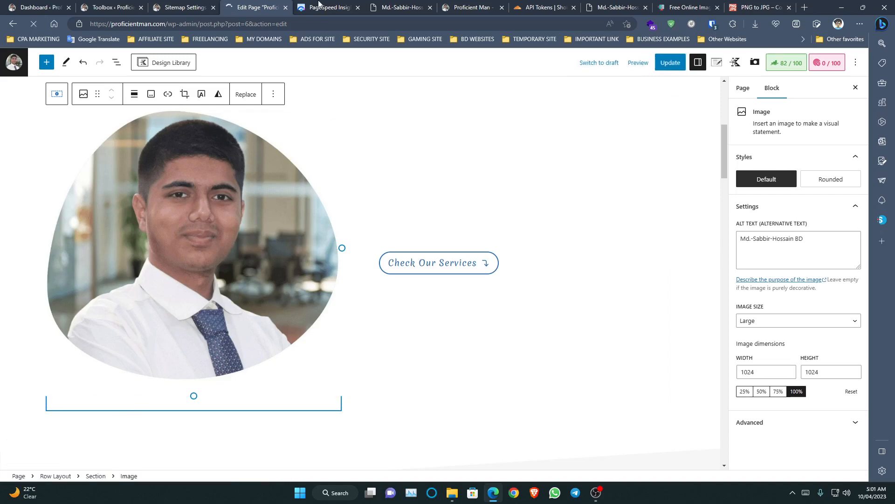
Examine the PageSpeed Insights mobile details for Reduce unused JavaScript, Reduce initial server response time, and Eliminate render-blocking resources
{"action": "key", "text": "ctrl+Tab"}
{"action": "scroll", "coordinate": [322, 137], "scroll_direction": "up", "scroll_amount": 3}
{"action": "scroll", "coordinate": [299, 238], "scroll_direction": "down", "scroll_amount": 2}
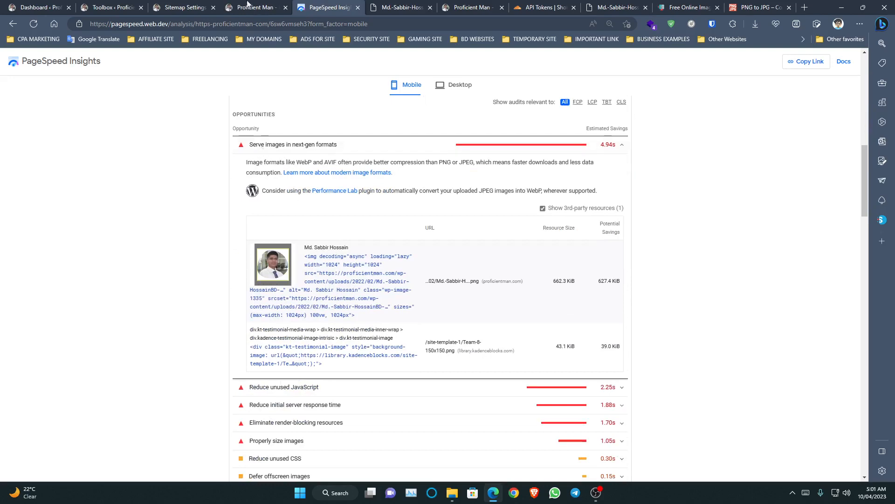
{"action": "left_click", "coordinate": [231, 4]}
{"action": "left_click", "coordinate": [308, 5]}
{"action": "scroll", "coordinate": [352, 201], "scroll_direction": "down", "scroll_amount": 4}
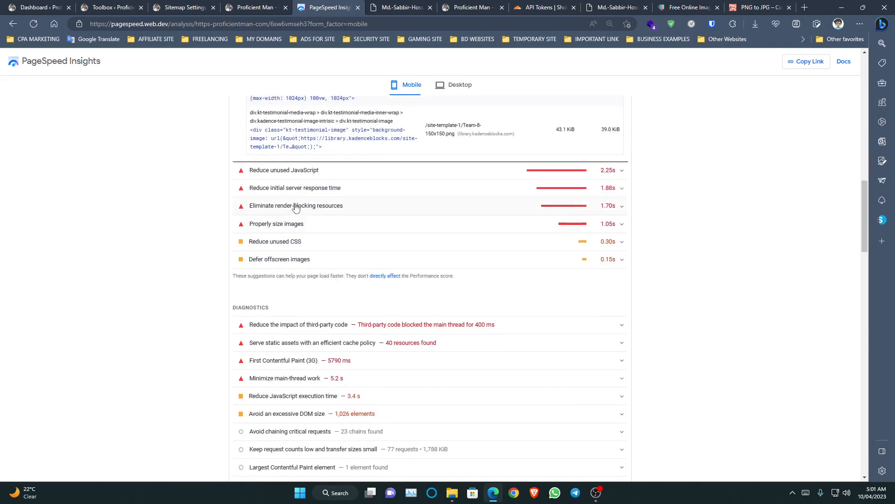
{"action": "left_click", "coordinate": [282, 170]}
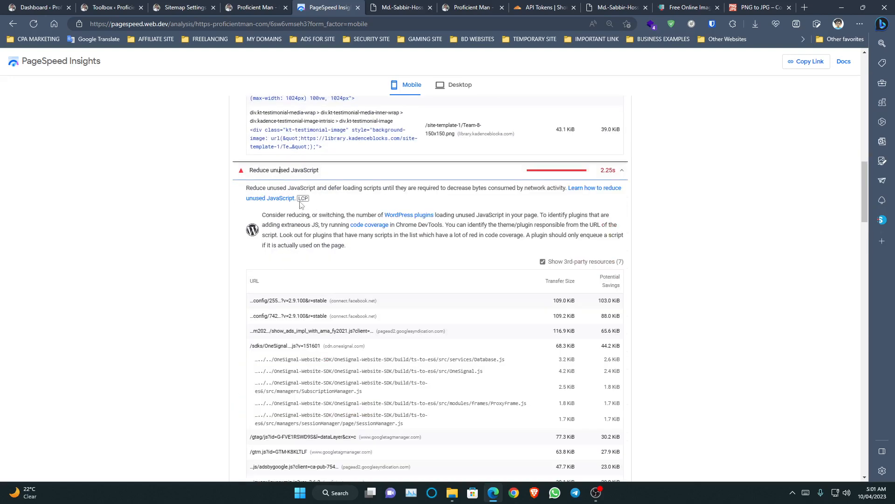
{"action": "scroll", "coordinate": [299, 205], "scroll_direction": "down", "scroll_amount": 4}
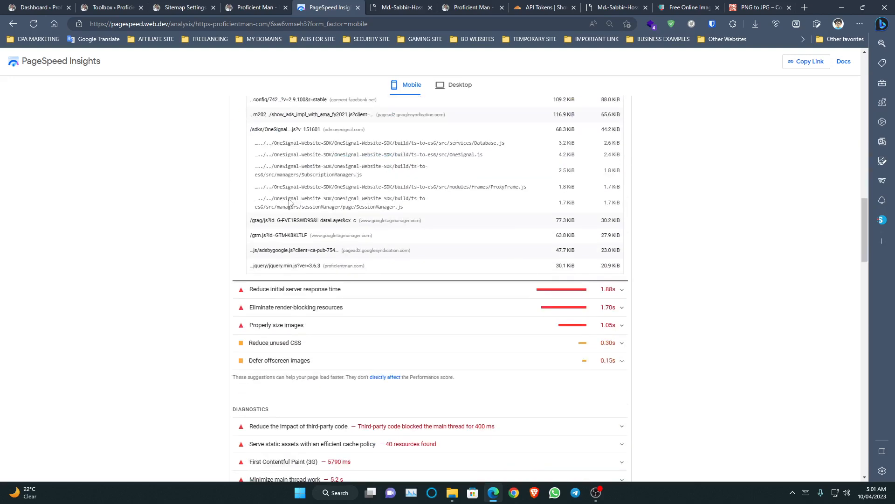
{"action": "left_click", "coordinate": [280, 289]}
{"action": "scroll", "coordinate": [275, 233], "scroll_direction": "down", "scroll_amount": 4}
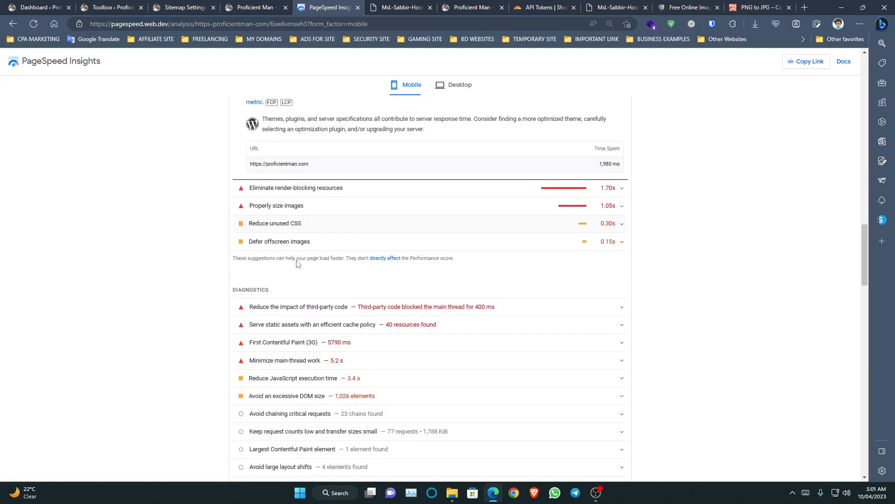
{"action": "left_click", "coordinate": [287, 192]}
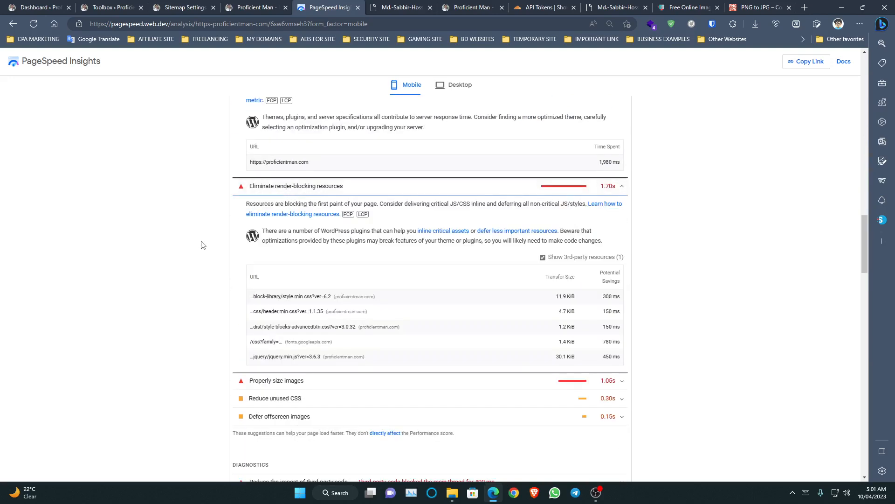
Examine the mobile report's details for Properly size images, Reduce unused CSS, and Defer offscreen images
{"action": "scroll", "coordinate": [205, 245], "scroll_direction": "down", "scroll_amount": 2}
{"action": "left_click", "coordinate": [265, 273]}
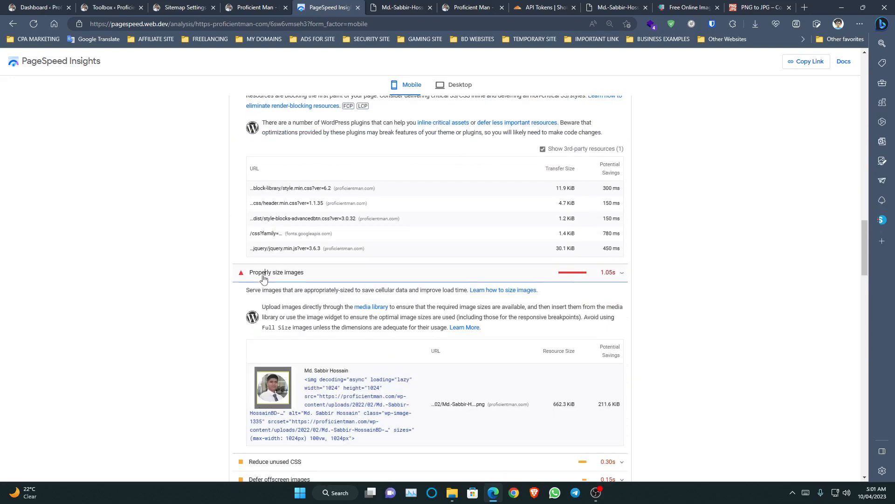
{"action": "scroll", "coordinate": [190, 256], "scroll_direction": "down", "scroll_amount": 4}
{"action": "scroll", "coordinate": [188, 251], "scroll_direction": "up", "scroll_amount": 2}
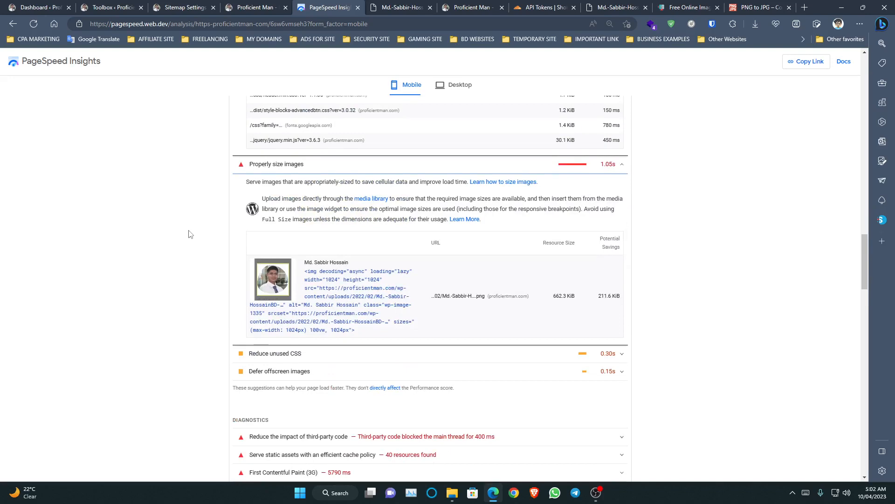
{"action": "scroll", "coordinate": [189, 234], "scroll_direction": "down", "scroll_amount": 2}
{"action": "left_click", "coordinate": [258, 241]}
{"action": "scroll", "coordinate": [154, 271], "scroll_direction": "down", "scroll_amount": 2}
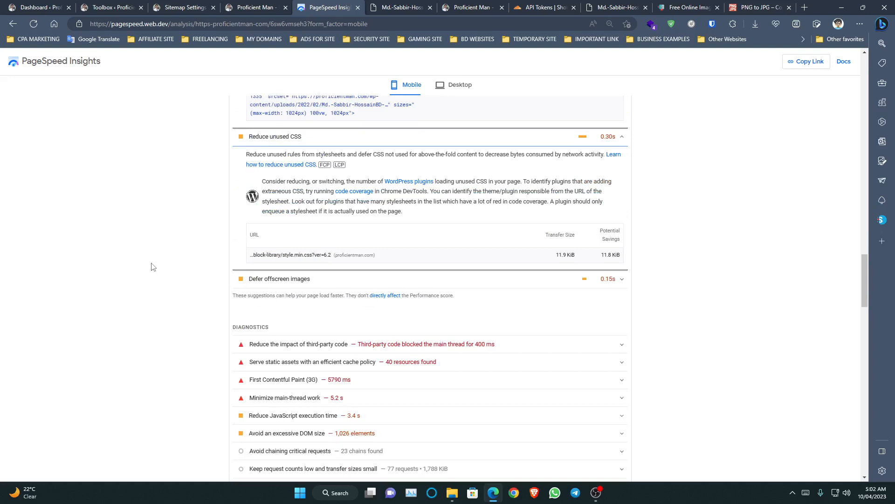
{"action": "scroll", "coordinate": [205, 223], "scroll_direction": "down", "scroll_amount": 4}
{"action": "scroll", "coordinate": [266, 163], "scroll_direction": "up", "scroll_amount": 2}
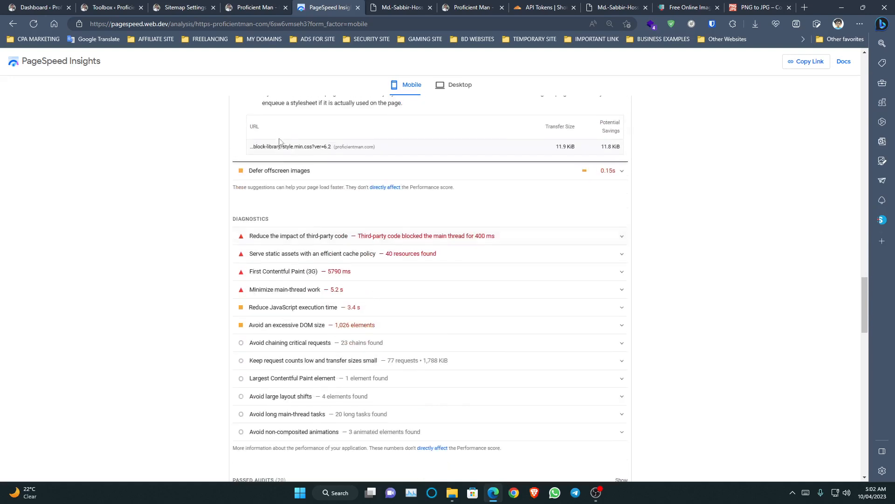
{"action": "left_click", "coordinate": [279, 171]}
{"action": "scroll", "coordinate": [255, 242], "scroll_direction": "down", "scroll_amount": 2}
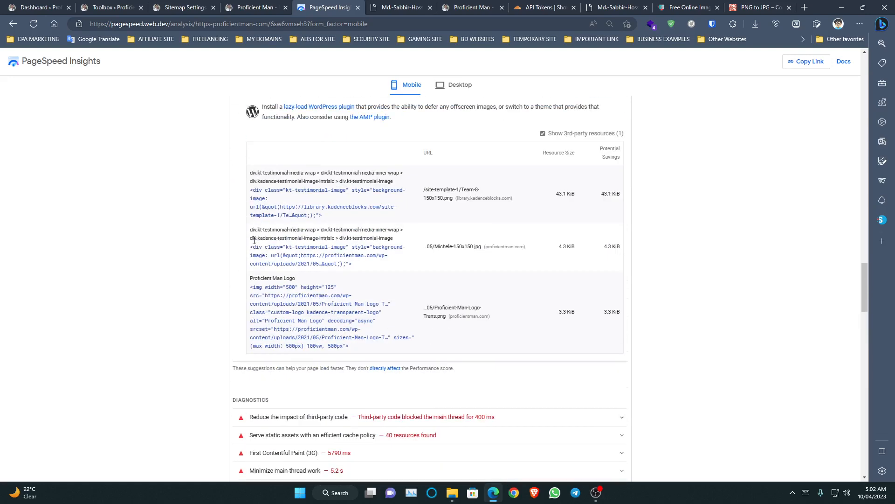
{"action": "scroll", "coordinate": [286, 218], "scroll_direction": "up", "scroll_amount": 2}
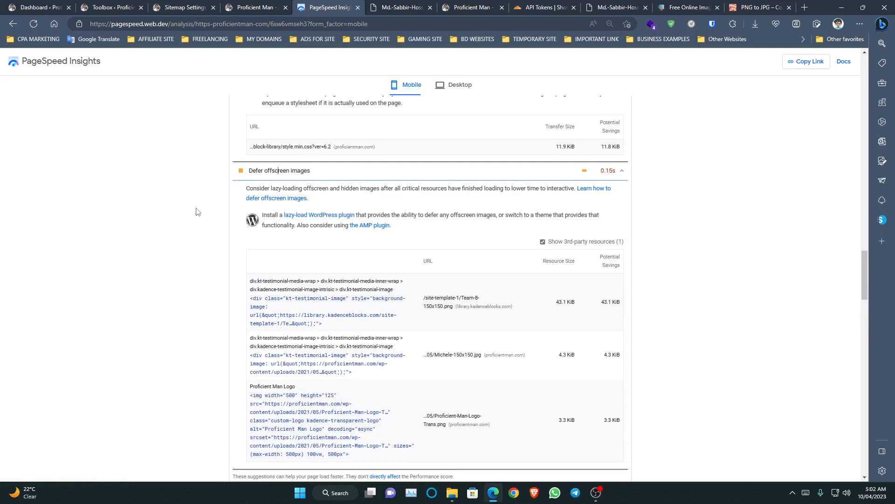
Examine the diagnostics for Reduce the impact of third-party code and Serve static assets with an efficient cache policy
{"action": "scroll", "coordinate": [197, 206], "scroll_direction": "down", "scroll_amount": 6}
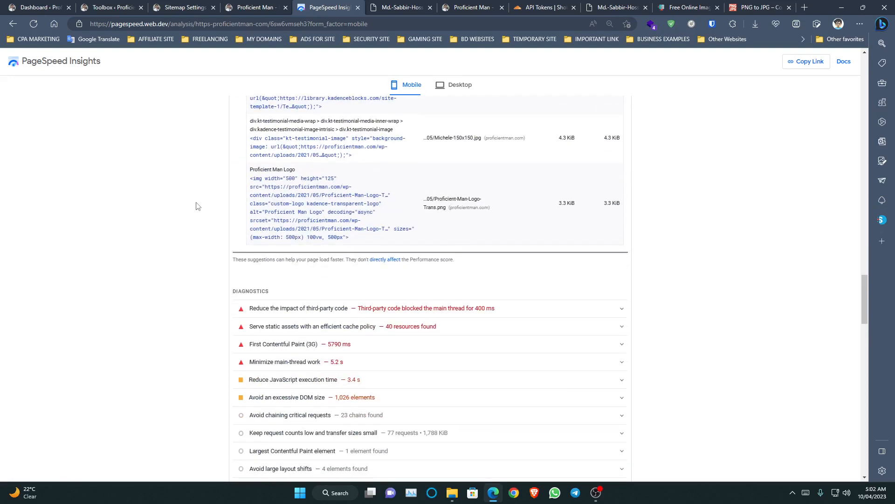
{"action": "left_click", "coordinate": [302, 206]}
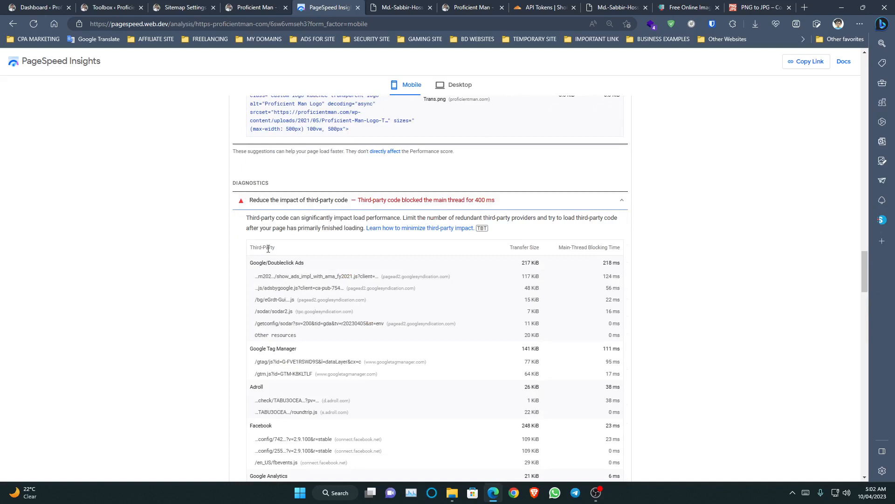
{"action": "scroll", "coordinate": [268, 254], "scroll_direction": "down", "scroll_amount": 2}
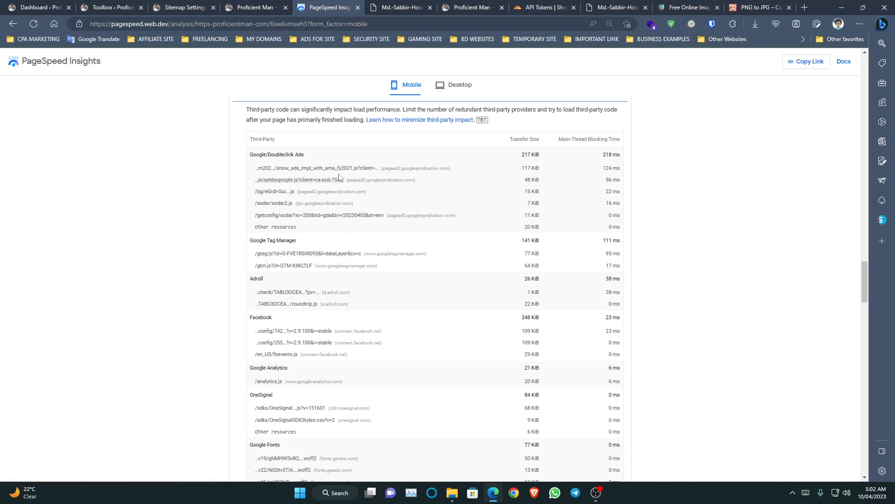
{"action": "scroll", "coordinate": [299, 256], "scroll_direction": "down", "scroll_amount": 4}
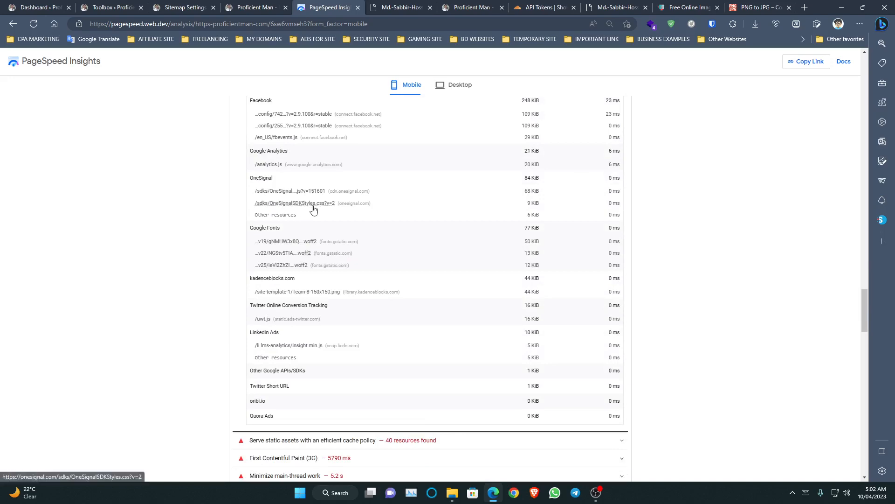
{"action": "scroll", "coordinate": [344, 190], "scroll_direction": "down", "scroll_amount": 4}
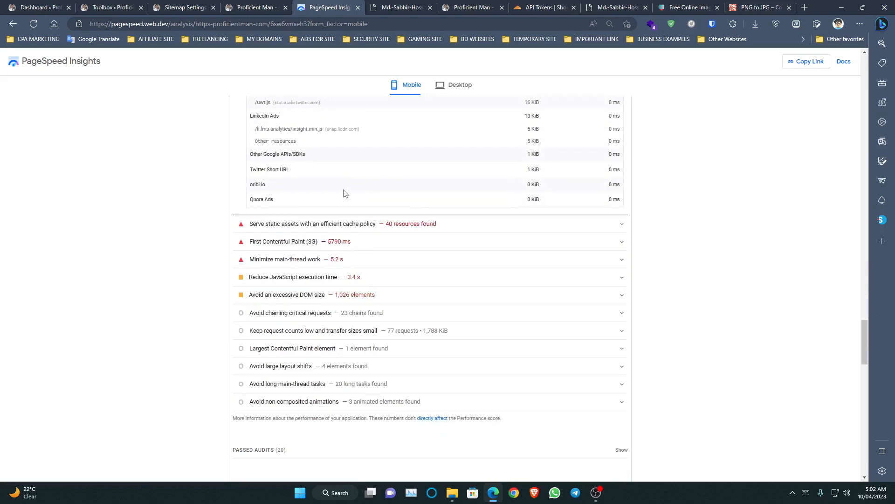
{"action": "left_click", "coordinate": [293, 223]}
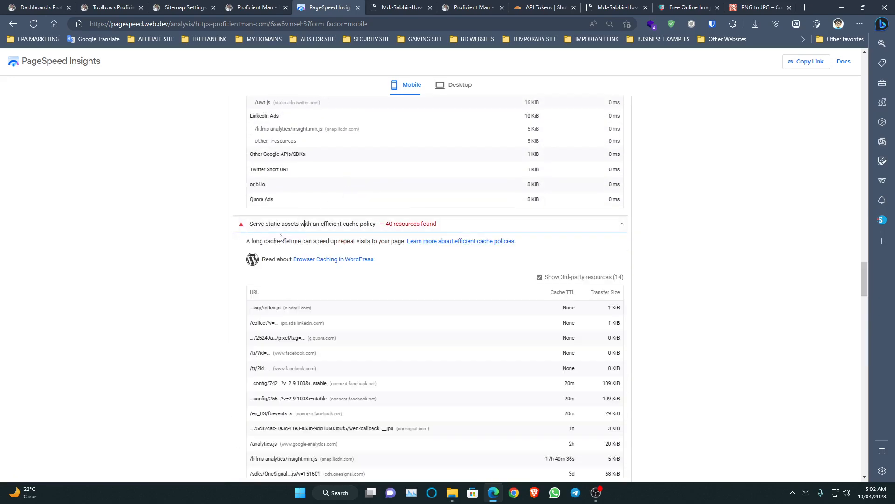
{"action": "scroll", "coordinate": [368, 233], "scroll_direction": "down", "scroll_amount": 6}
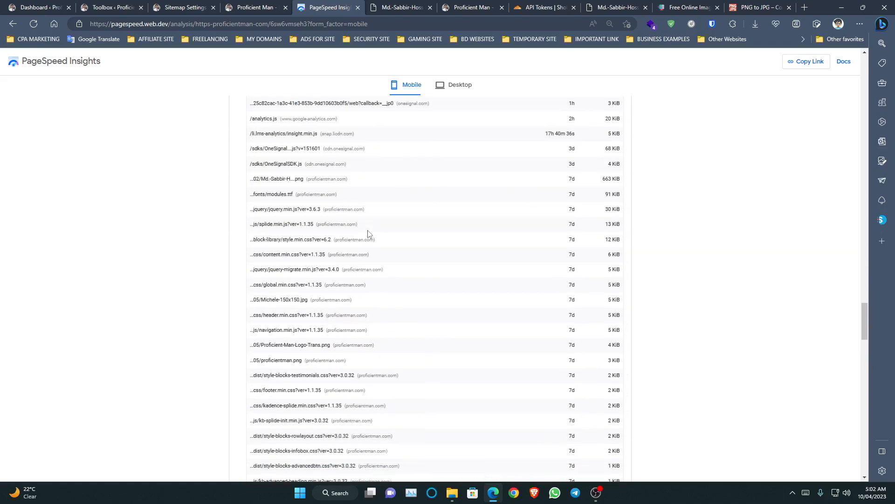
{"action": "scroll", "coordinate": [367, 233], "scroll_direction": "down", "scroll_amount": 10}
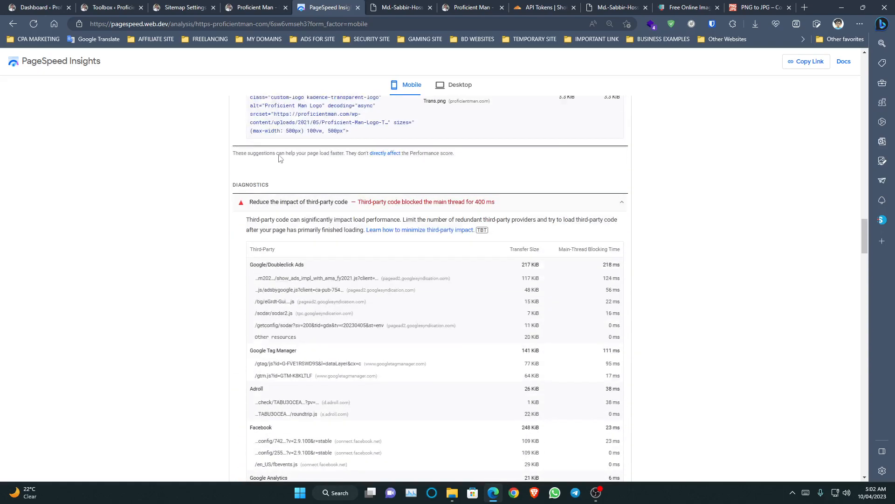
{"action": "scroll", "coordinate": [280, 158], "scroll_direction": "up", "scroll_amount": 20}
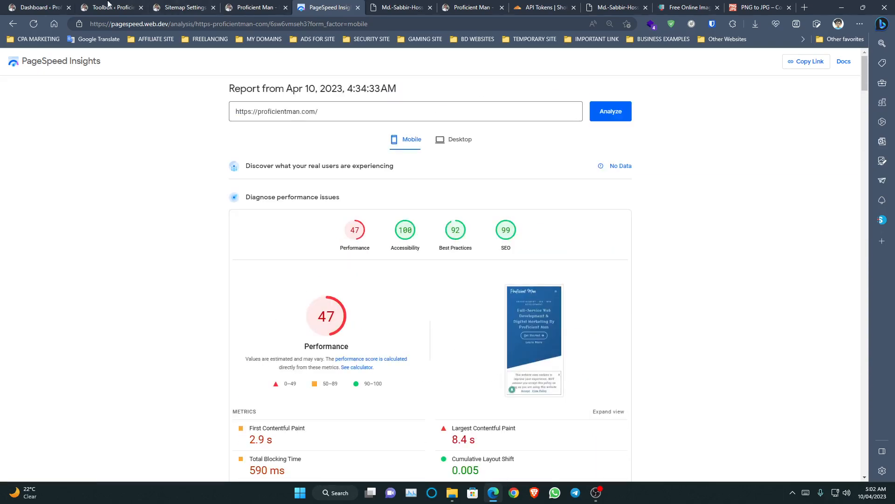
Open the LiteSpeed Cache plugin's settings in a new browser tab from the WordPress installed plugins list
{"action": "left_click", "coordinate": [47, 8]}
{"action": "left_click", "coordinate": [108, 7]}
{"action": "scroll", "coordinate": [208, 214], "scroll_direction": "up", "scroll_amount": 5}
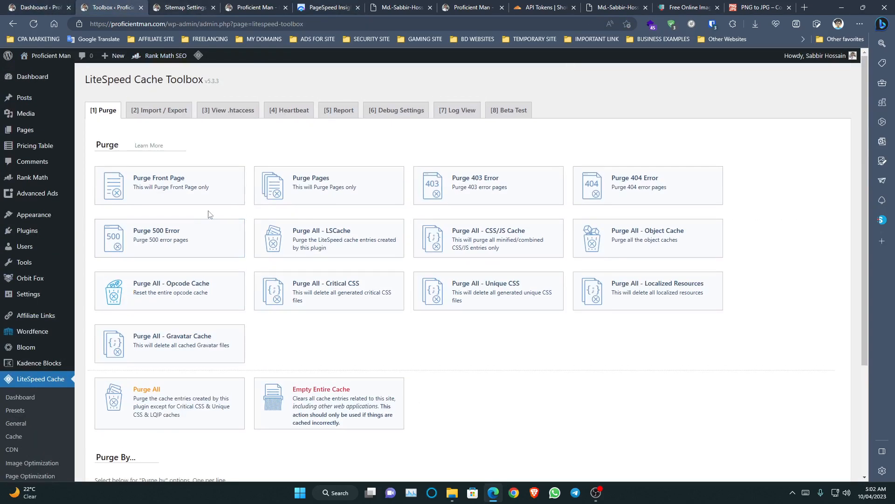
{"action": "scroll", "coordinate": [208, 214], "scroll_direction": "down", "scroll_amount": 3}
{"action": "mouse_move", "coordinate": [50, 164]}
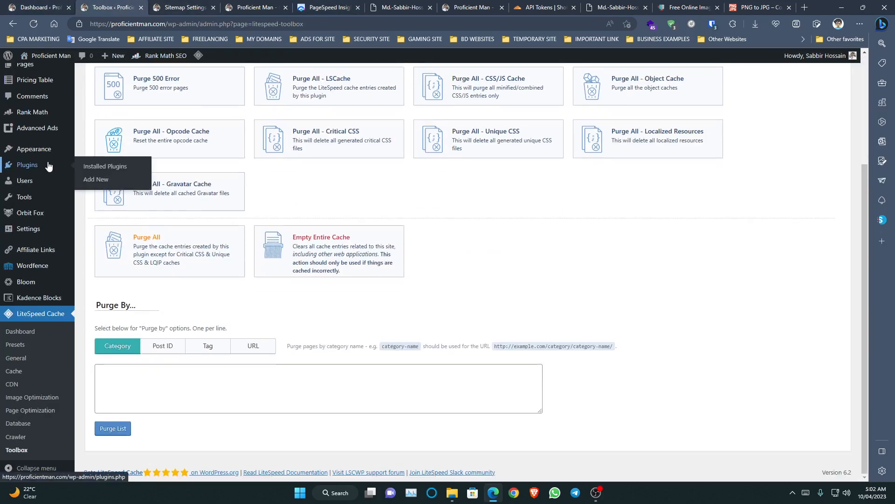
{"action": "left_click", "coordinate": [98, 168]}
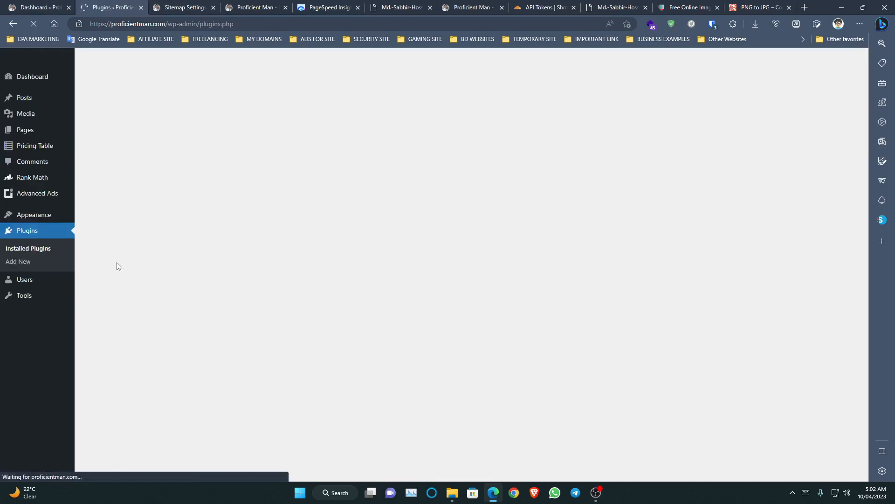
{"action": "scroll", "coordinate": [161, 268], "scroll_direction": "down", "scroll_amount": 8}
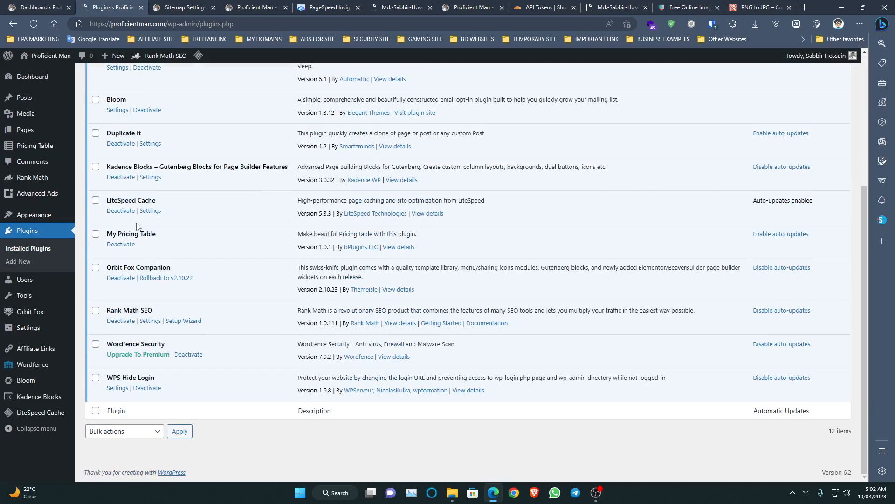
{"action": "right_click", "coordinate": [151, 211]}
{"action": "left_click", "coordinate": [186, 213]}
{"action": "left_click", "coordinate": [182, 4]}
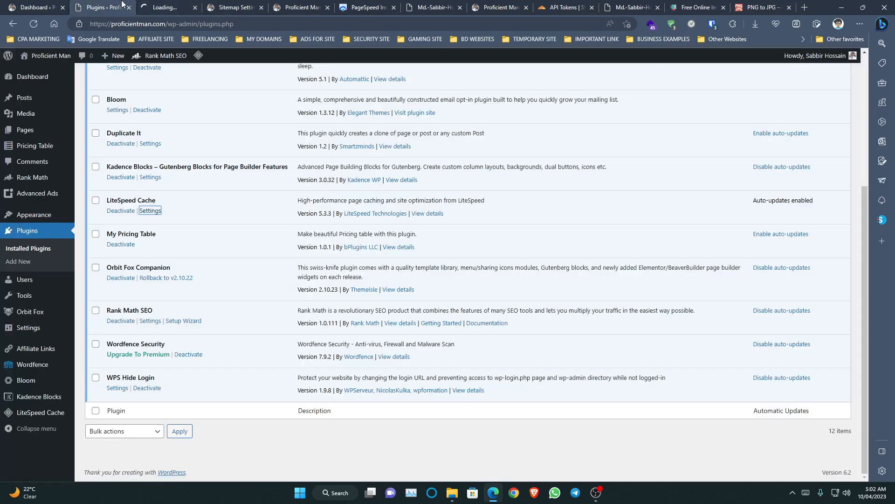
Turn on Guest Mode and Guest Optimization in LiteSpeed Cache's general settings, save the changes, and dismiss the notices
{"action": "scroll", "coordinate": [50, 356], "scroll_direction": "down", "scroll_amount": 2}
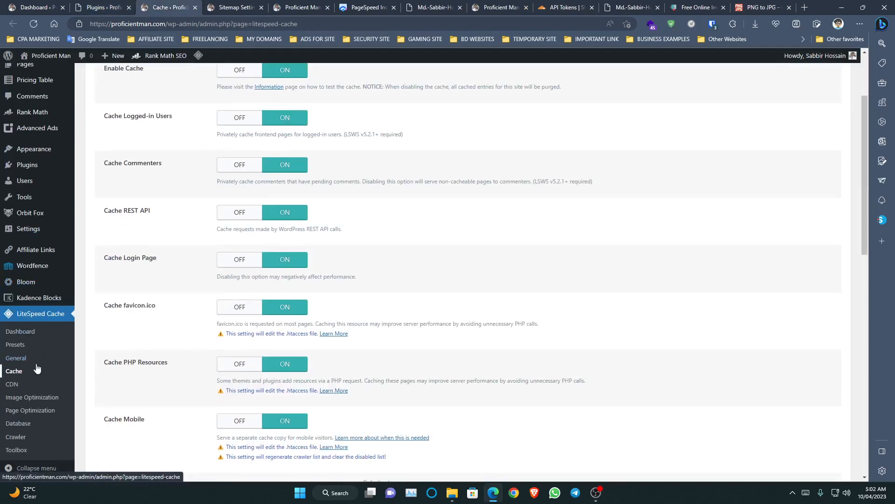
{"action": "left_click", "coordinate": [33, 361]}
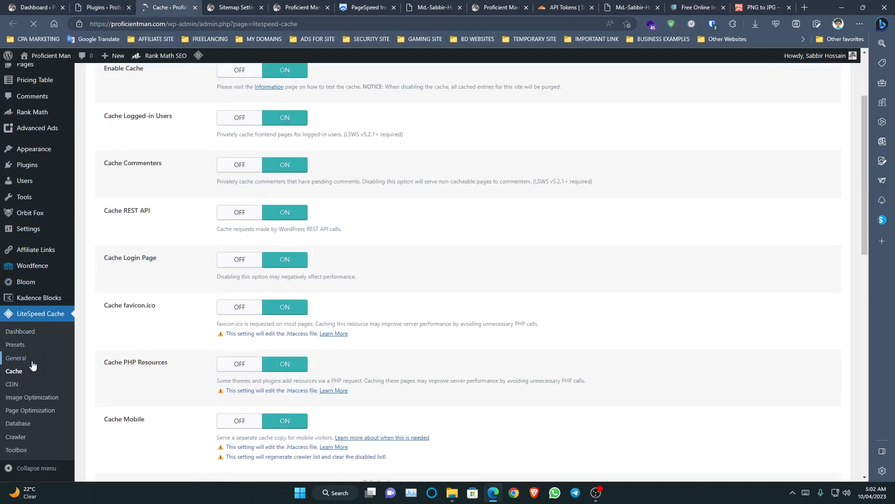
{"action": "scroll", "coordinate": [182, 295], "scroll_direction": "down", "scroll_amount": 5}
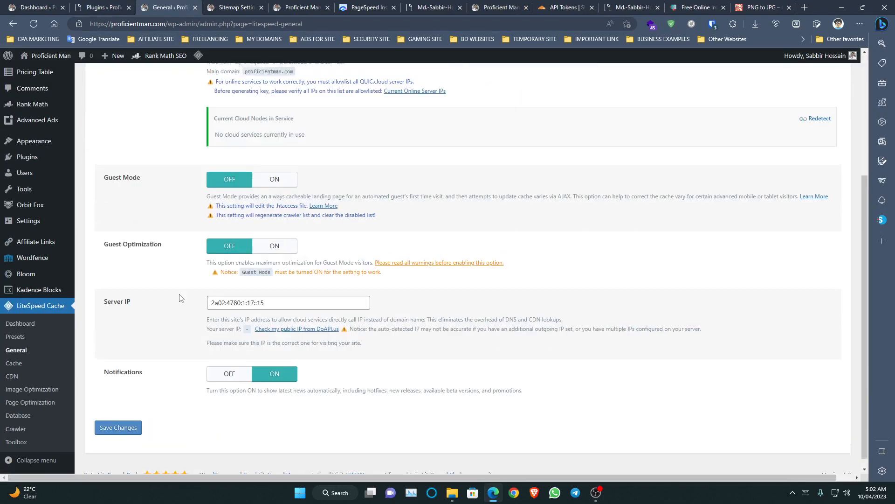
{"action": "left_click", "coordinate": [276, 169]}
{"action": "left_click", "coordinate": [274, 235]}
{"action": "left_click", "coordinate": [129, 418]}
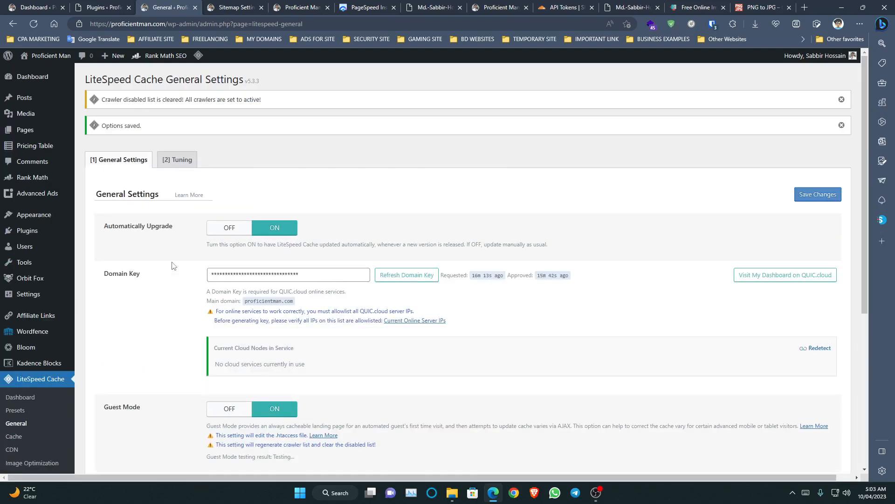
{"action": "left_click", "coordinate": [842, 125]}
{"action": "left_click", "coordinate": [842, 99]}
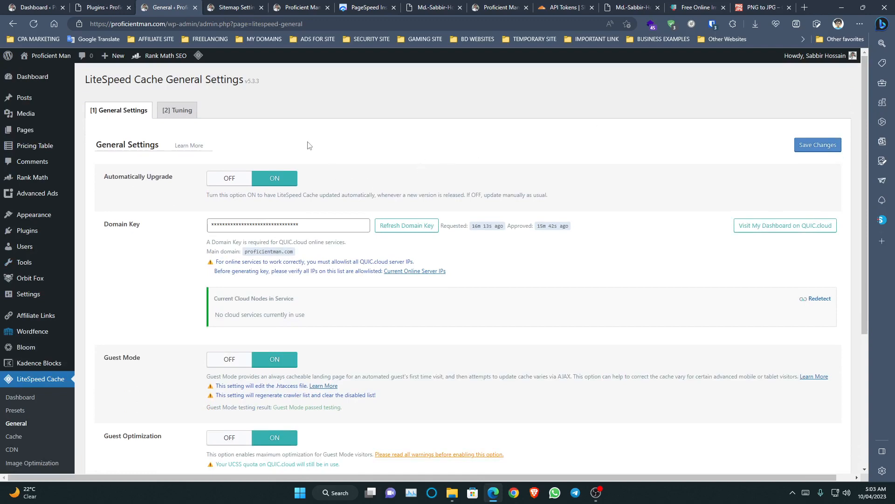
Review the saved LiteSpeed Cache general settings and purge all of the site's caches
{"action": "scroll", "coordinate": [590, 219], "scroll_direction": "down", "scroll_amount": 2}
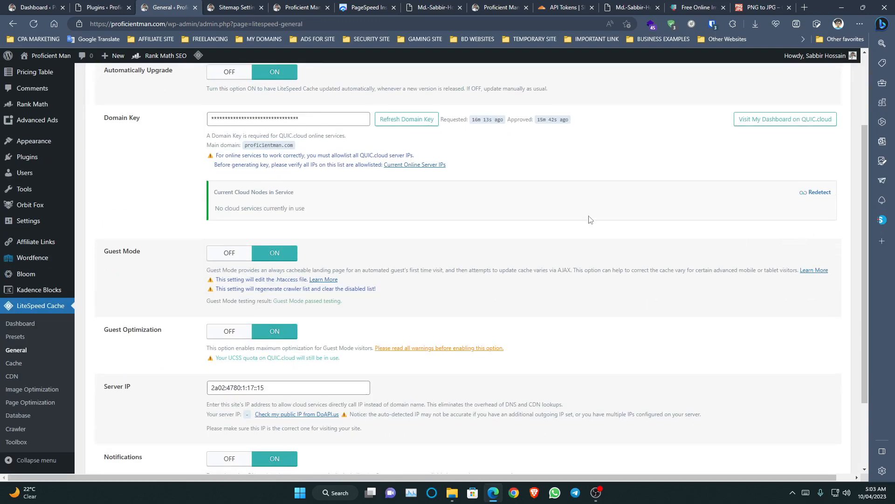
{"action": "scroll", "coordinate": [460, 194], "scroll_direction": "down", "scroll_amount": 2}
{"action": "scroll", "coordinate": [635, 141], "scroll_direction": "up", "scroll_amount": 4}
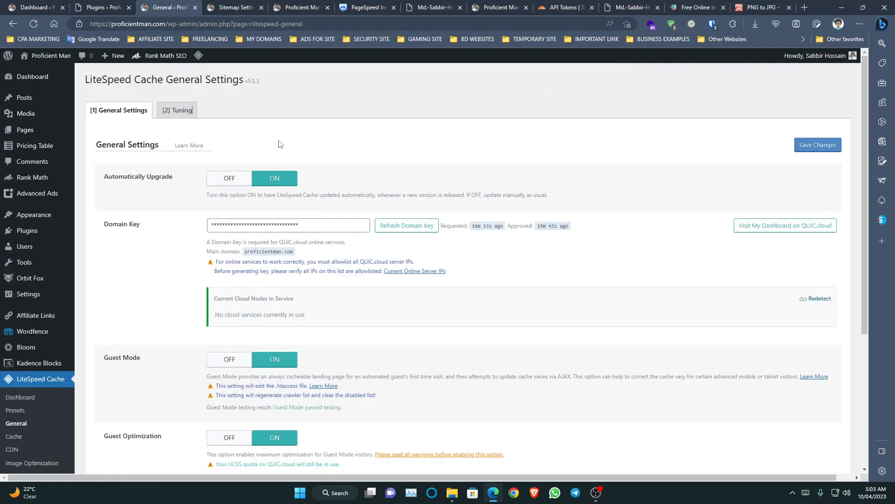
{"action": "scroll", "coordinate": [280, 144], "scroll_direction": "down", "scroll_amount": 2}
{"action": "mouse_move", "coordinate": [199, 55]}
{"action": "left_click", "coordinate": [207, 108]}
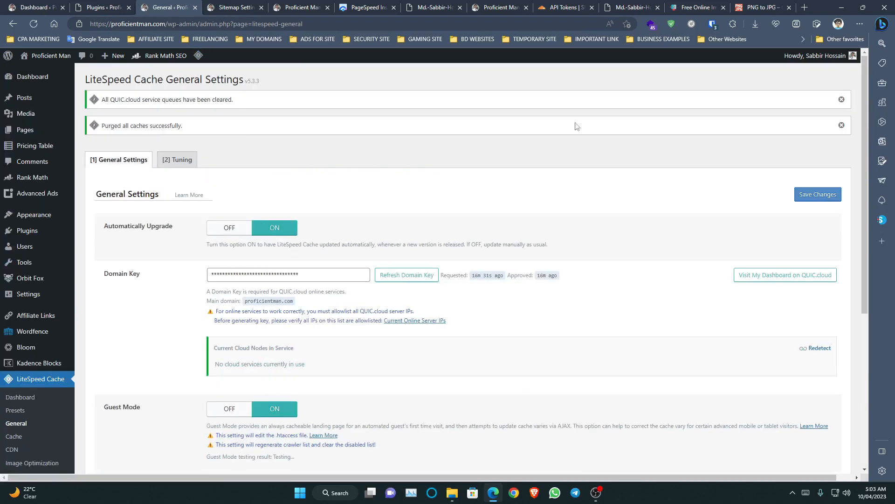
{"action": "left_click_drag", "start_coordinate": [364, 7], "coordinate": [245, 9]}
{"action": "left_click", "coordinate": [611, 112]}
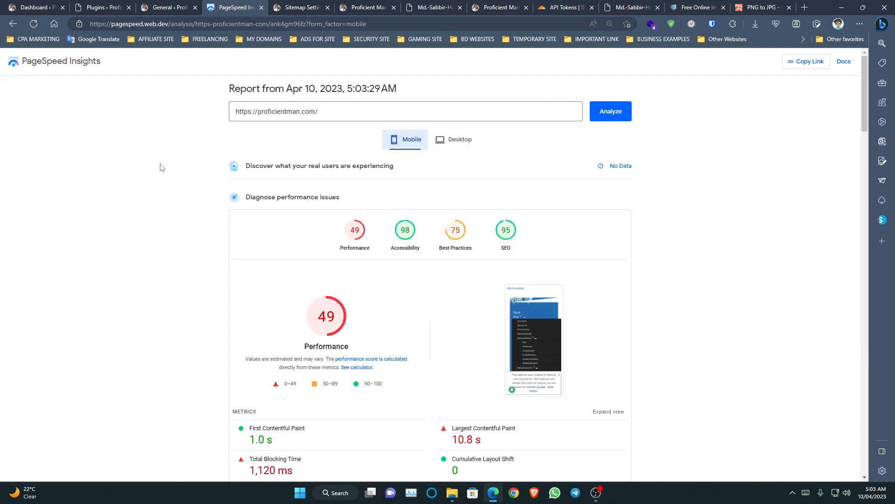
{"action": "scroll", "coordinate": [161, 167], "scroll_direction": "down", "scroll_amount": 6}
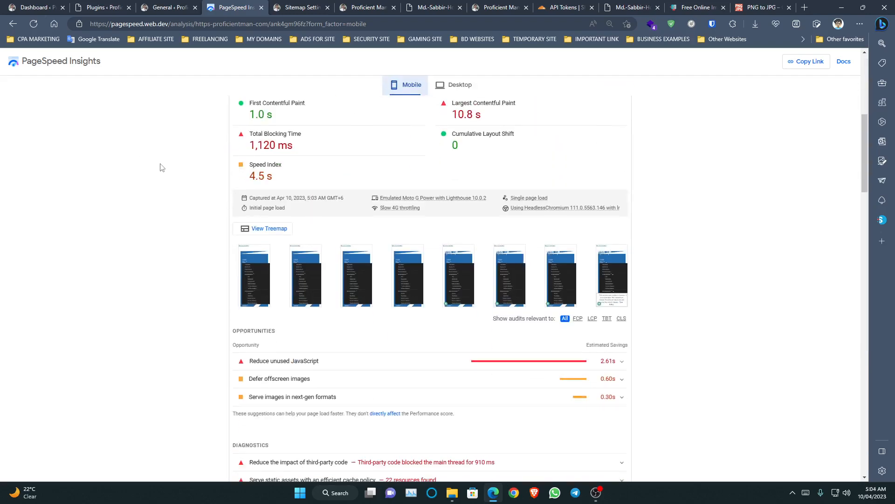
{"action": "scroll", "coordinate": [161, 167], "scroll_direction": "up", "scroll_amount": 6}
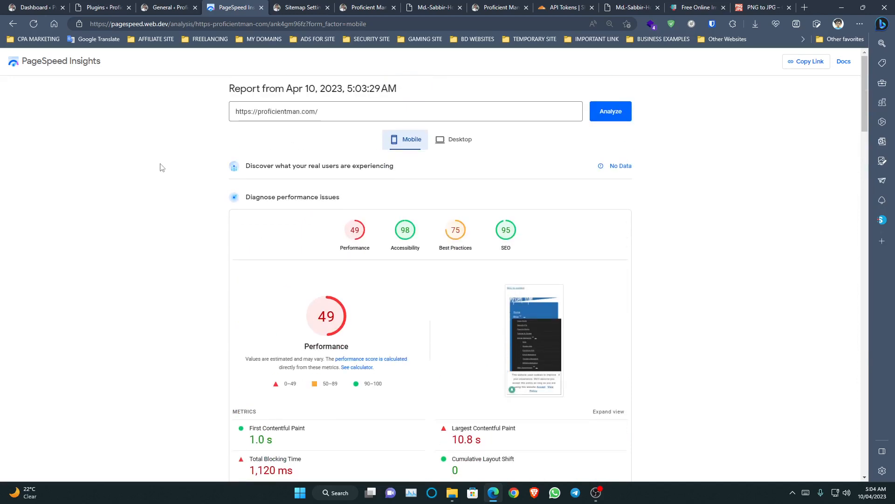
{"action": "scroll", "coordinate": [219, 248], "scroll_direction": "down", "scroll_amount": 4}
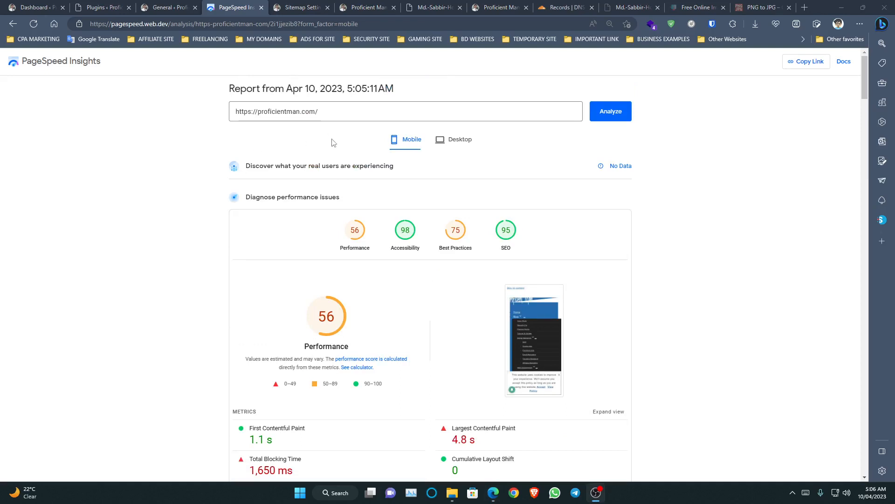
Review the newer mobile report's performance metrics and the scripts listed under Reduce unused JavaScript
{"action": "scroll", "coordinate": [342, 162], "scroll_direction": "down", "scroll_amount": 6}
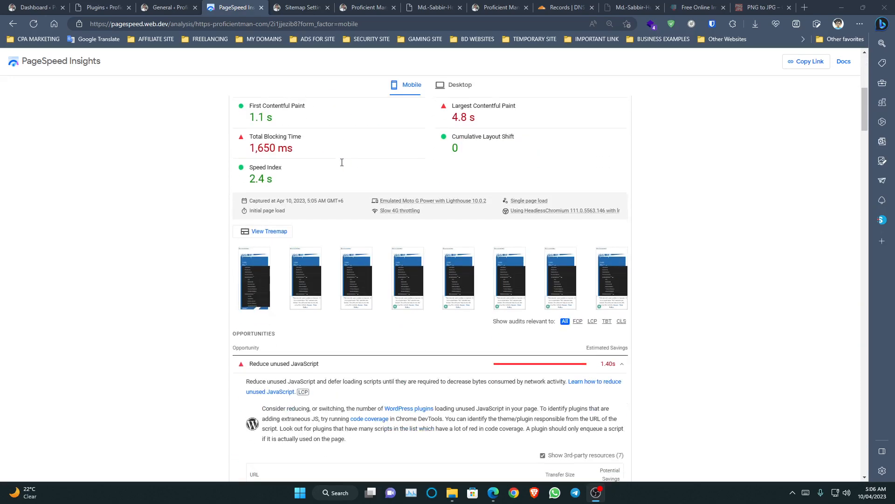
{"action": "scroll", "coordinate": [341, 163], "scroll_direction": "up", "scroll_amount": 4}
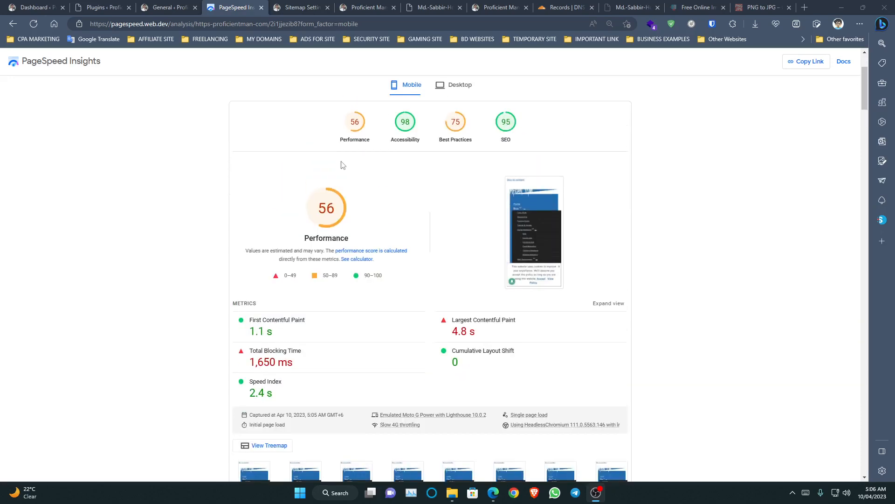
{"action": "scroll", "coordinate": [342, 162], "scroll_direction": "down", "scroll_amount": 10}
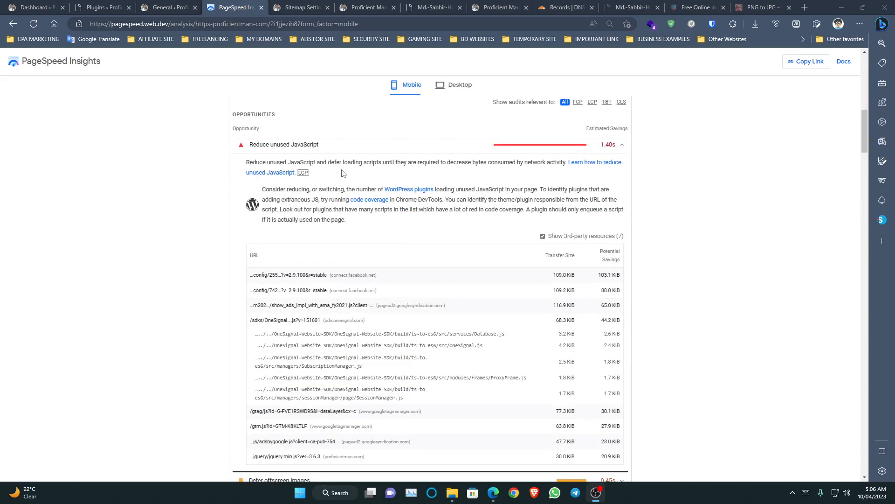
Review the mobile report's opportunities, expanding the details for Serve images in next-gen formats and Defer offscreen images
{"action": "scroll", "coordinate": [343, 173], "scroll_direction": "up", "scroll_amount": 12}
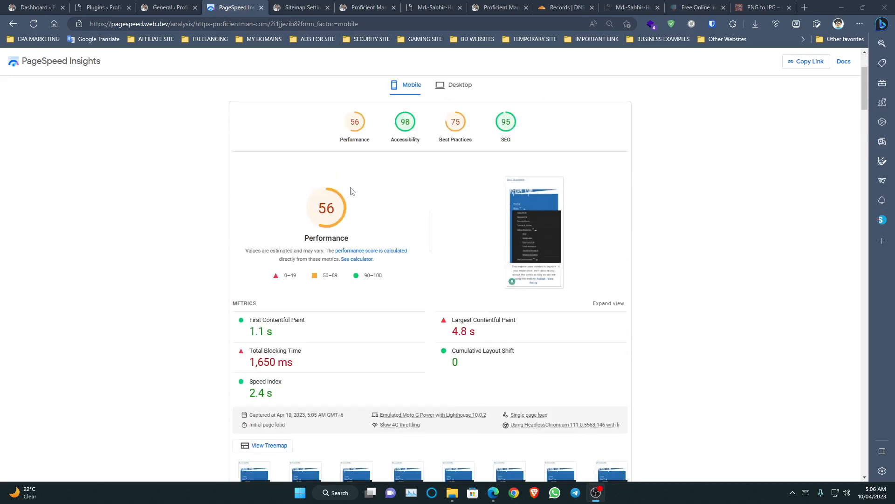
{"action": "scroll", "coordinate": [352, 191], "scroll_direction": "down", "scroll_amount": 7}
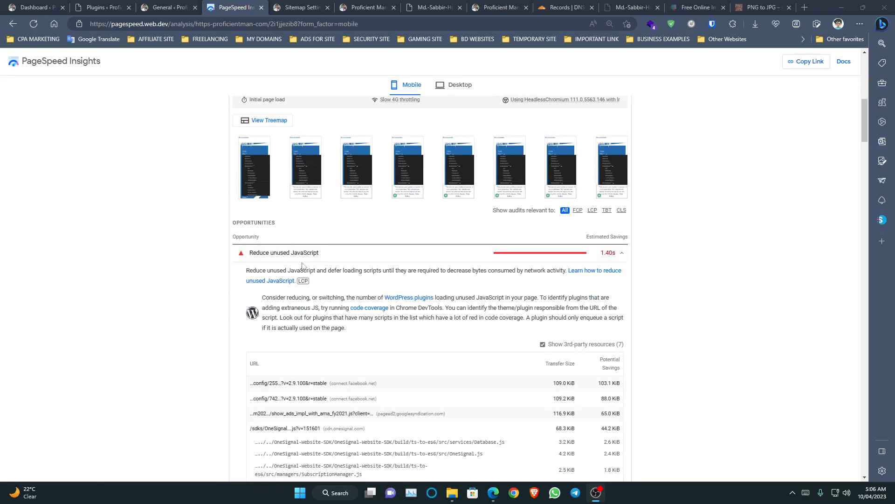
{"action": "scroll", "coordinate": [358, 294], "scroll_direction": "down", "scroll_amount": 2}
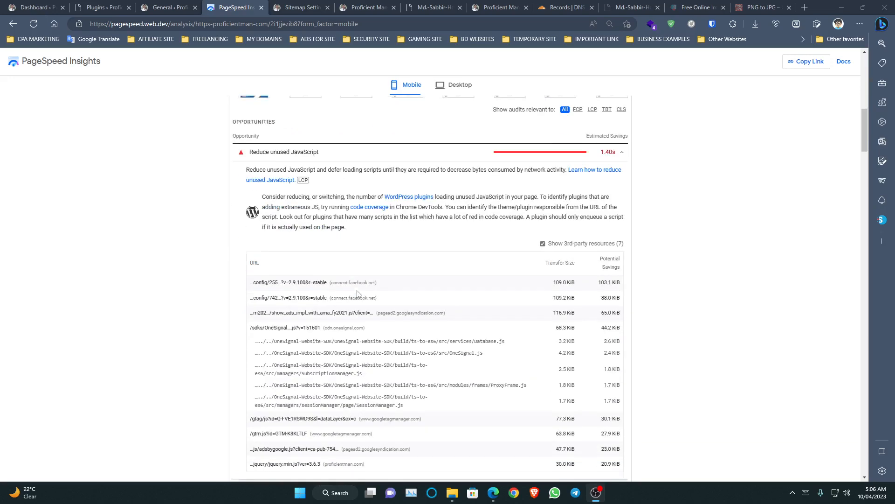
{"action": "scroll", "coordinate": [357, 294], "scroll_direction": "down", "scroll_amount": 5}
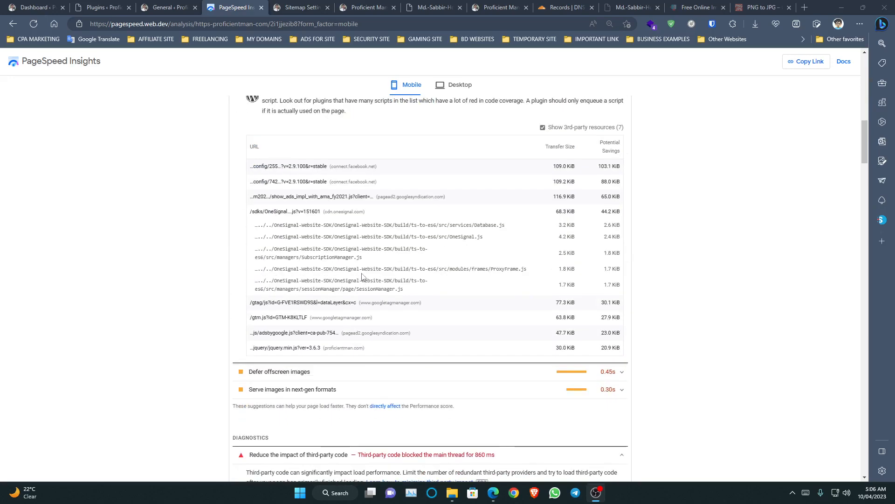
{"action": "left_click", "coordinate": [320, 281]}
{"action": "scroll", "coordinate": [326, 280], "scroll_direction": "down", "scroll_amount": 2}
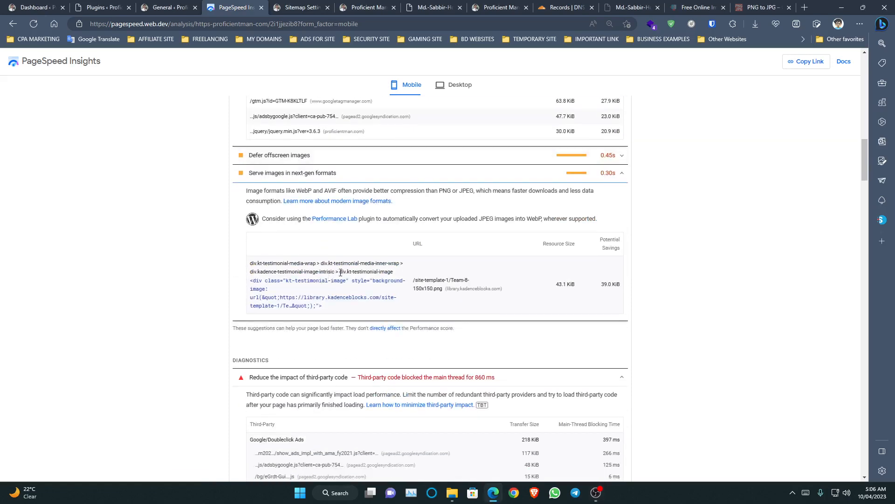
{"action": "left_click", "coordinate": [342, 154]}
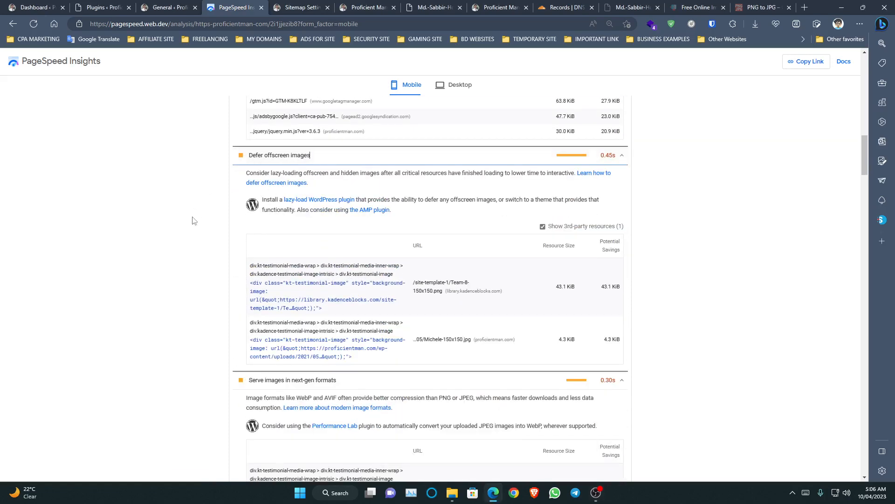
Review the mobile diagnostics for third-party code, main-thread work and static asset cache policy
{"action": "scroll", "coordinate": [211, 245], "scroll_direction": "down", "scroll_amount": 2}
{"action": "scroll", "coordinate": [211, 244], "scroll_direction": "down", "scroll_amount": 6}
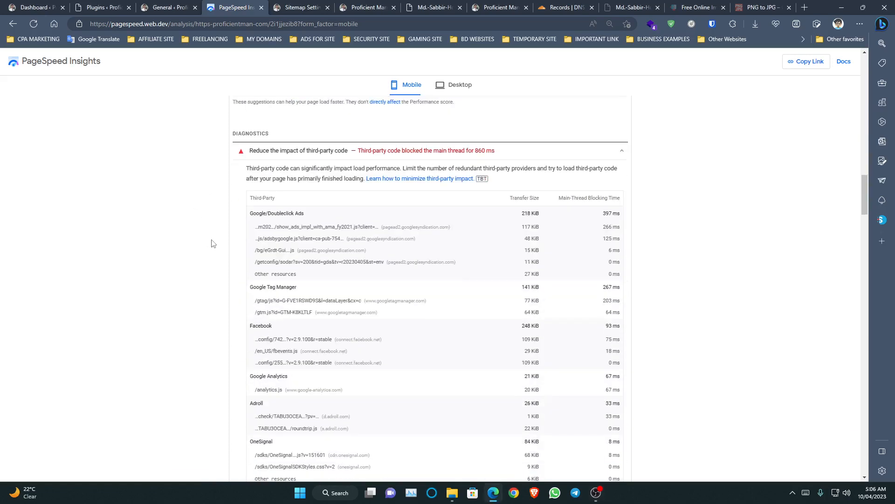
{"action": "scroll", "coordinate": [256, 231], "scroll_direction": "down", "scroll_amount": 7}
{"action": "scroll", "coordinate": [256, 231], "scroll_direction": "down", "scroll_amount": 2}
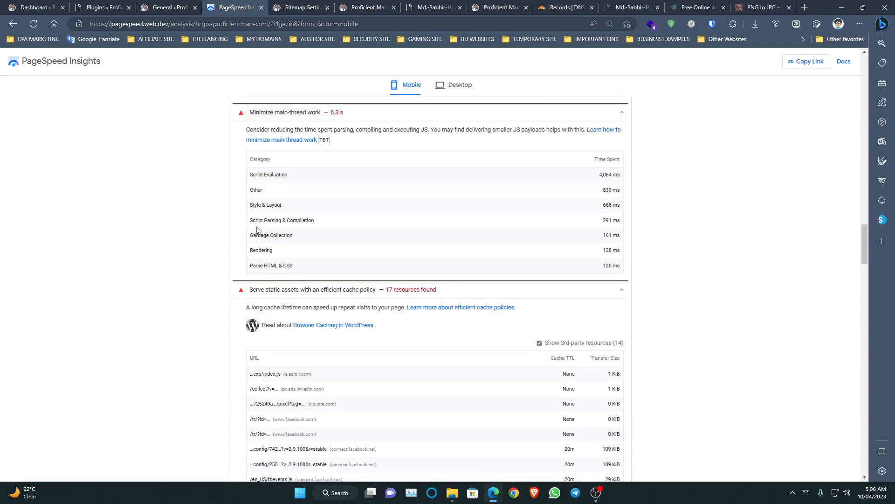
{"action": "scroll", "coordinate": [257, 229], "scroll_direction": "up", "scroll_amount": 9}
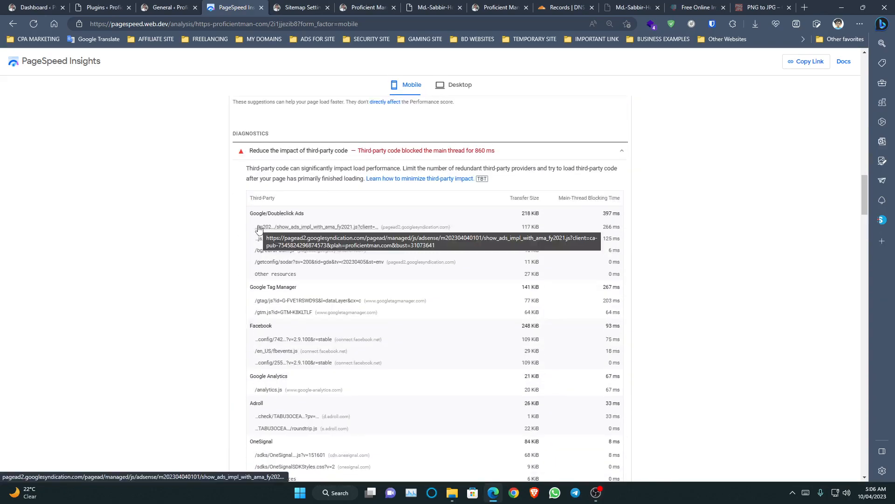
Check the desktop report's scores and metrics, and return to the mobile report
{"action": "scroll", "coordinate": [260, 228], "scroll_direction": "up", "scroll_amount": 15}
{"action": "left_click", "coordinate": [457, 146]}
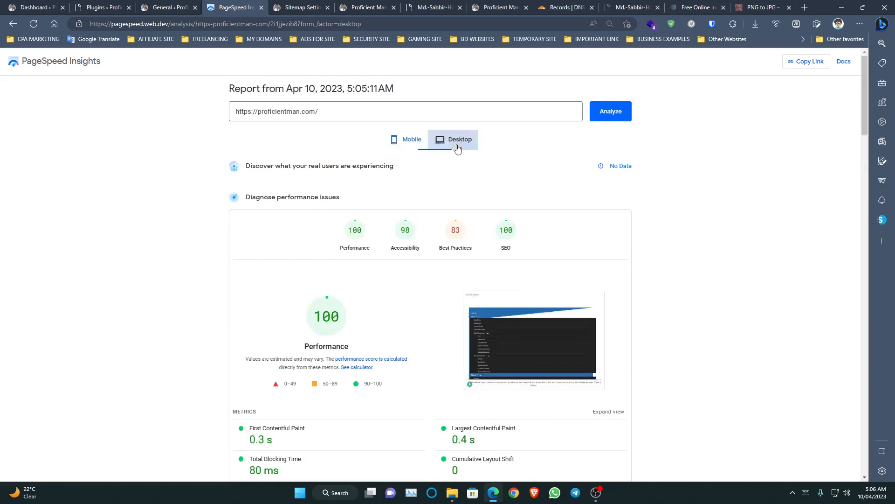
{"action": "scroll", "coordinate": [439, 212], "scroll_direction": "down", "scroll_amount": 5}
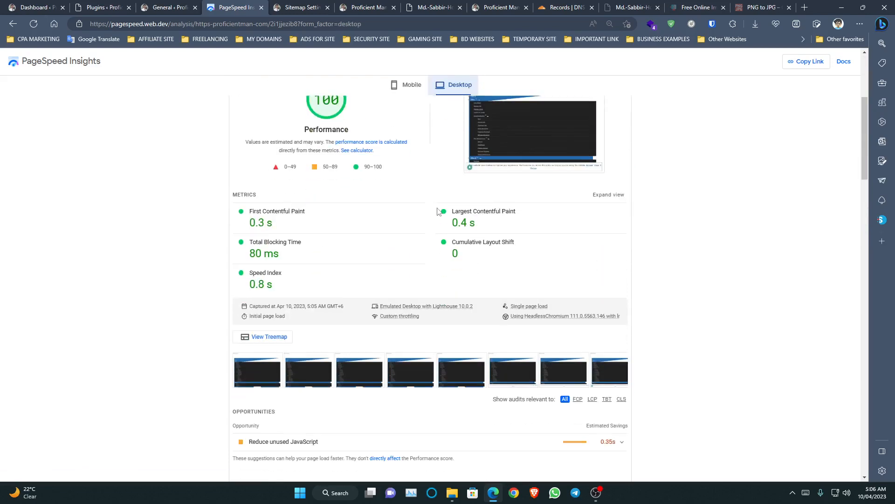
{"action": "scroll", "coordinate": [440, 216], "scroll_direction": "up", "scroll_amount": 6}
{"action": "left_click", "coordinate": [408, 139]}
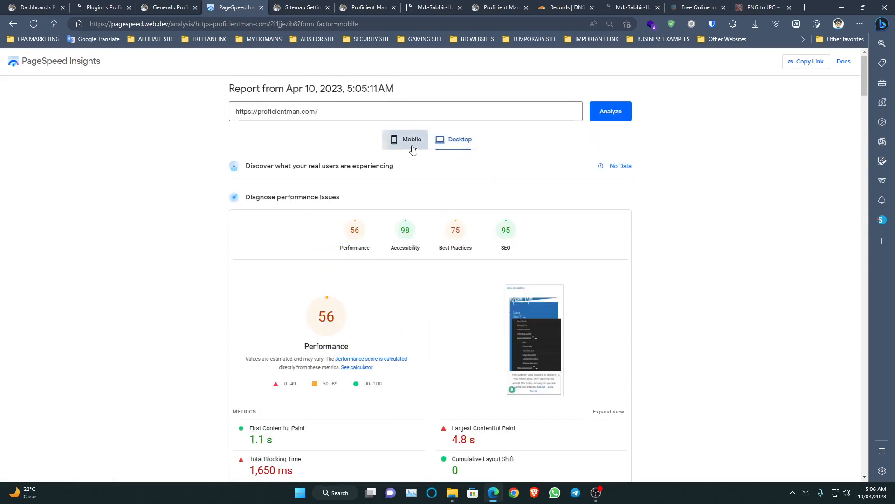
In LiteSpeed Cache's page optimization JS settings, set Load JS Deferred to Delayed, turn off JS Combine External and Inline, and save the changes
{"action": "left_click", "coordinate": [182, 7]}
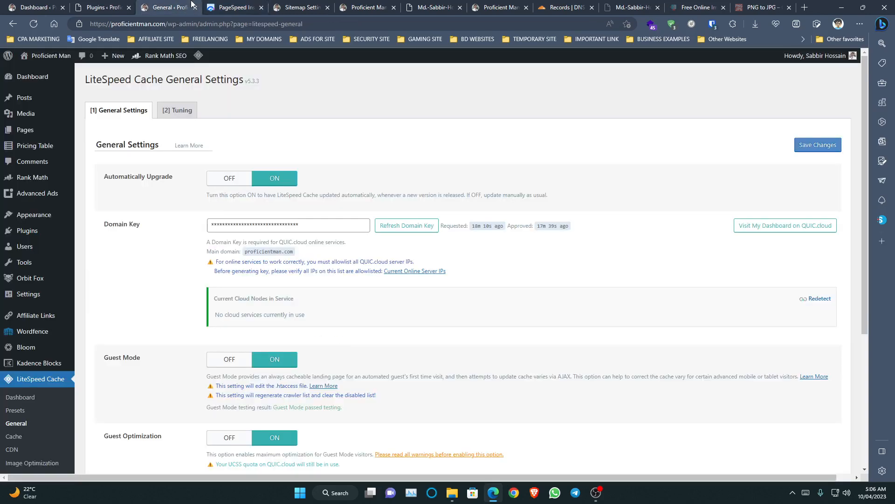
{"action": "scroll", "coordinate": [42, 387], "scroll_direction": "down", "scroll_amount": 2}
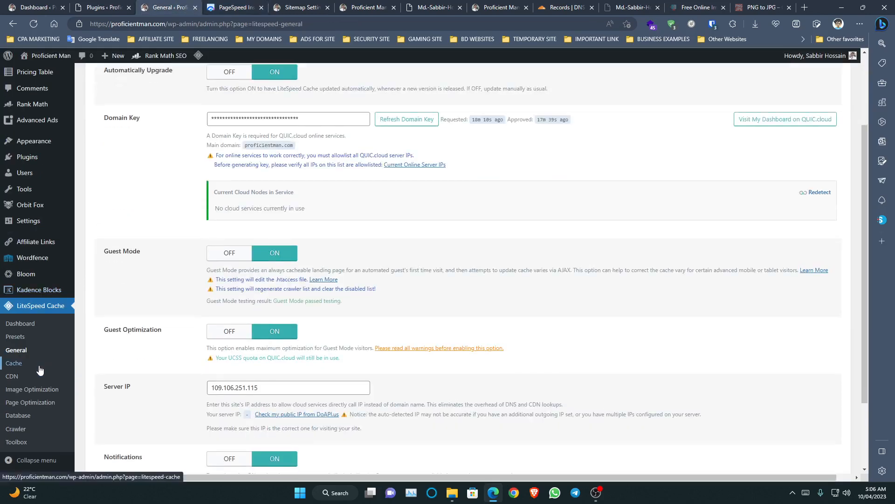
{"action": "left_click", "coordinate": [47, 404]}
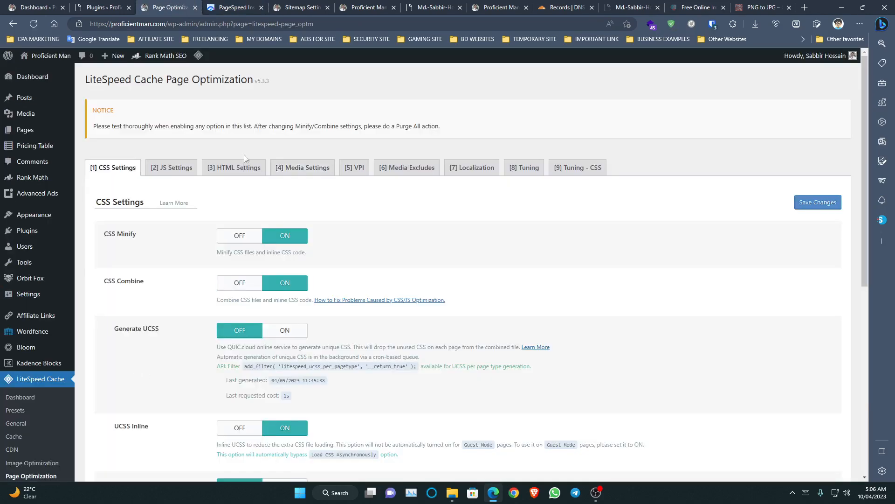
{"action": "left_click", "coordinate": [241, 166]}
{"action": "left_click", "coordinate": [179, 167]}
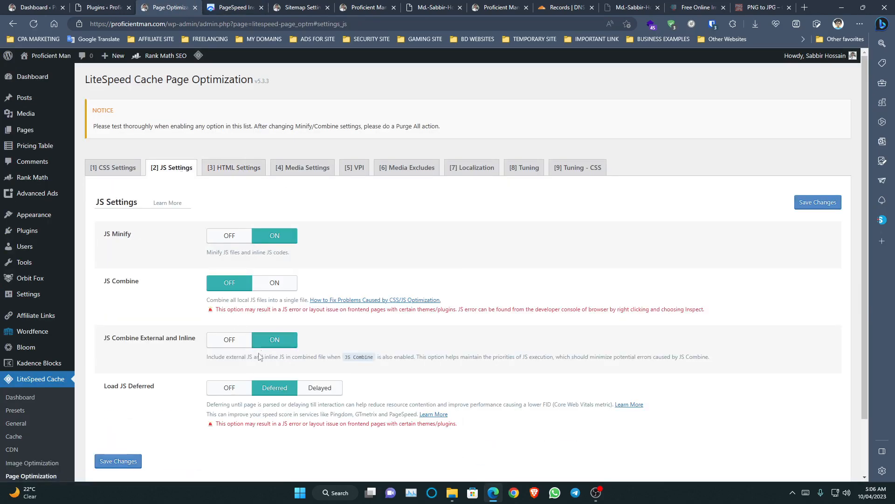
{"action": "left_click", "coordinate": [315, 390]}
{"action": "left_click", "coordinate": [236, 347]}
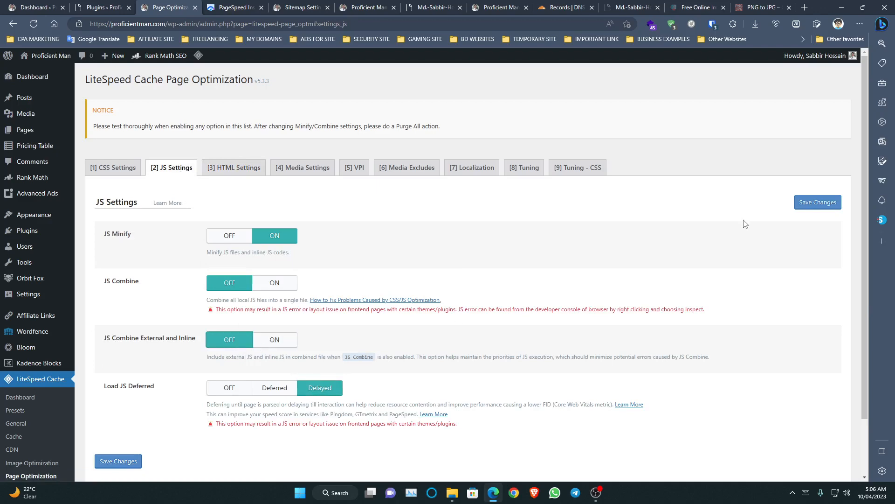
{"action": "left_click", "coordinate": [827, 204]}
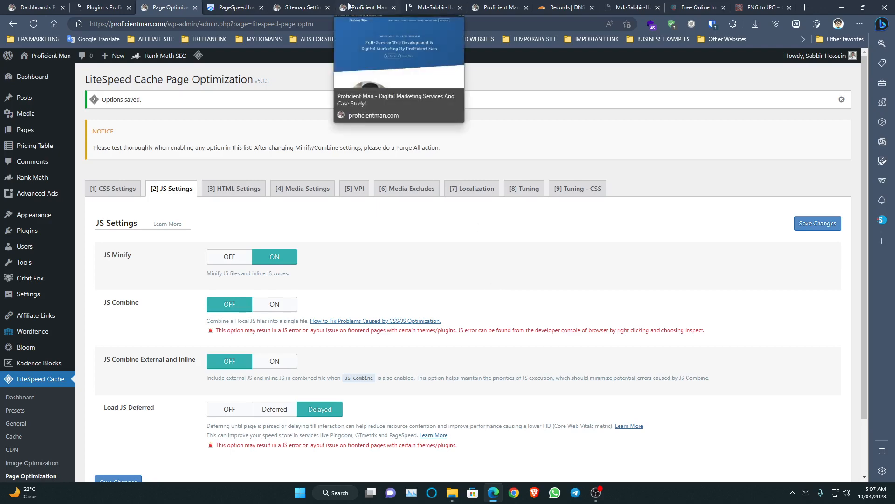
{"action": "left_click", "coordinate": [260, 2]}
{"action": "left_click", "coordinate": [198, 2]}
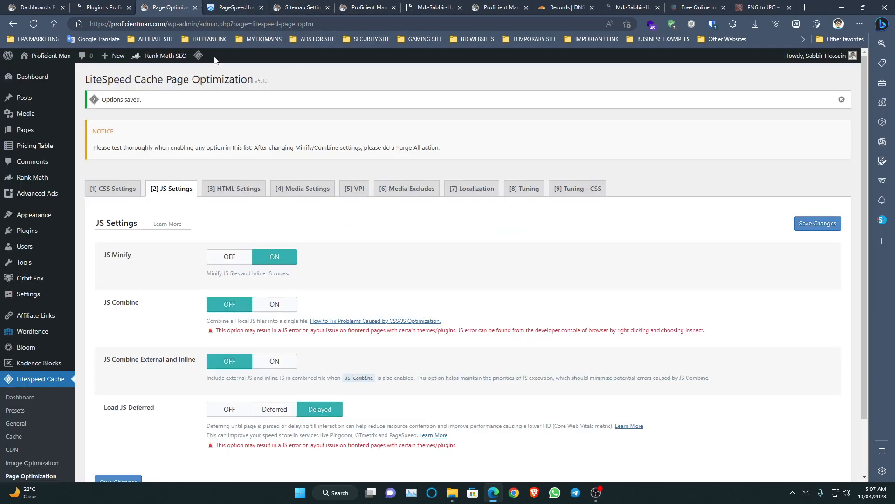
{"action": "mouse_move", "coordinate": [199, 57]}
{"action": "left_click", "coordinate": [205, 96]}
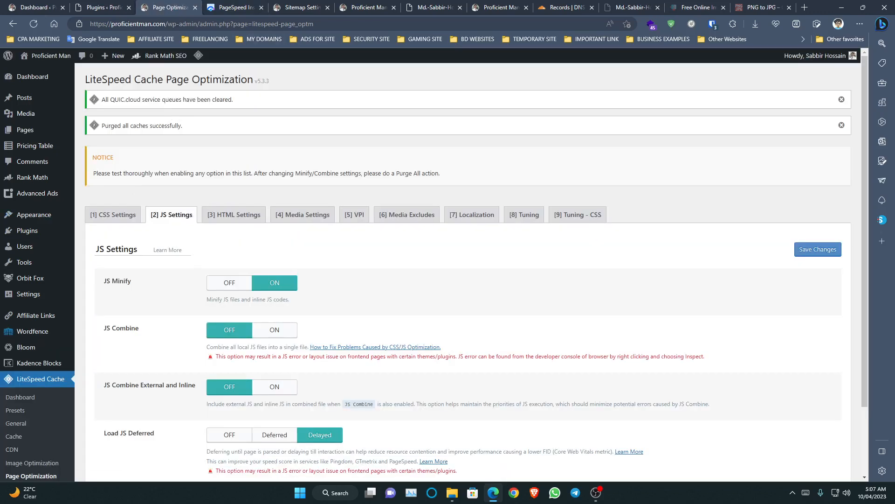
{"action": "left_click", "coordinate": [217, 5]}
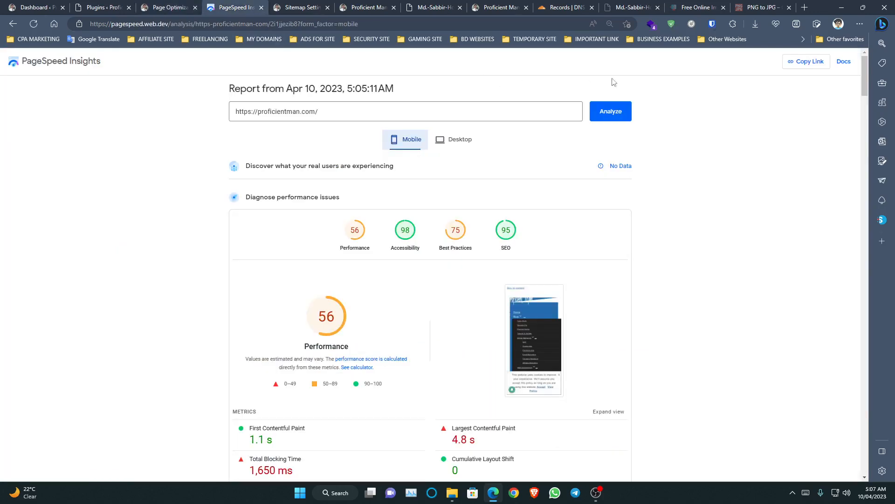
{"action": "left_click", "coordinate": [611, 115]}
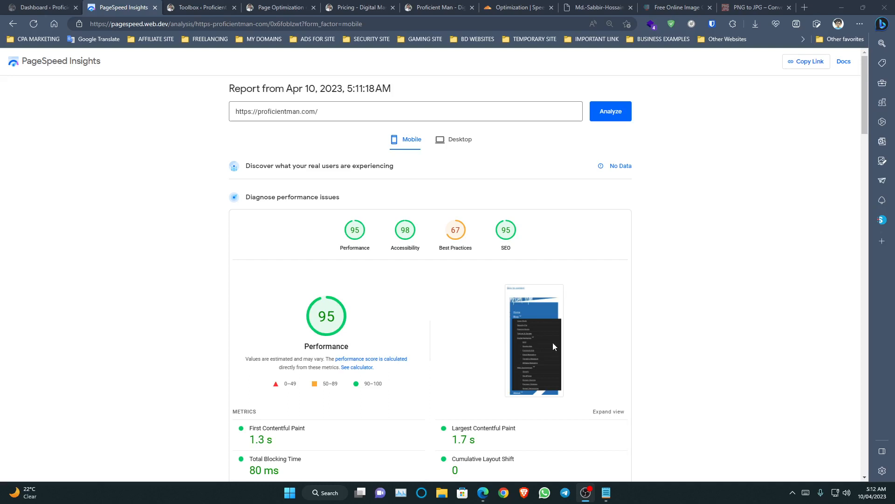
Review the new report's mobile and desktop scores, along with the mobile metrics and opportunities
{"action": "left_click_drag", "start_coordinate": [553, 343], "coordinate": [90, 188]}
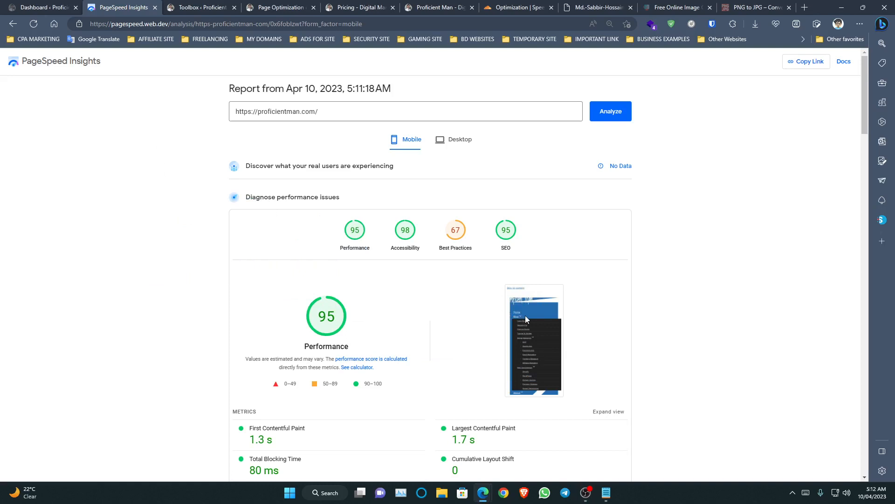
{"action": "left_click_drag", "start_coordinate": [524, 315], "coordinate": [272, 262]}
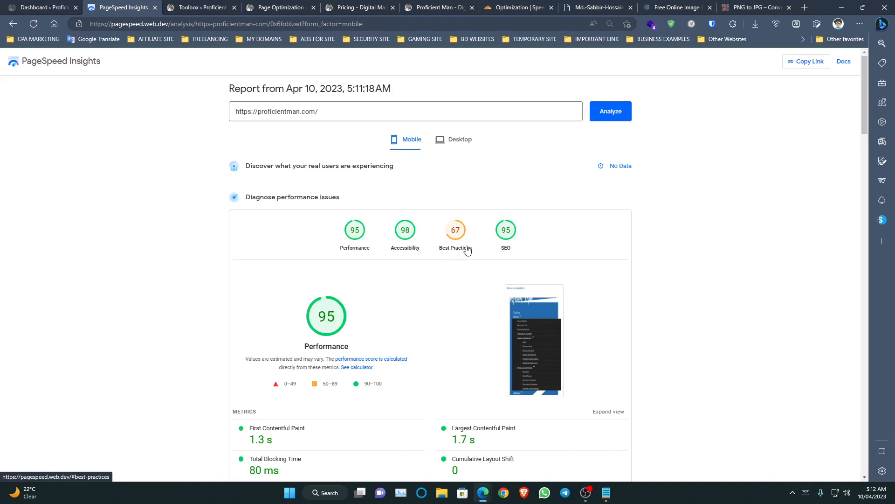
{"action": "left_click", "coordinate": [457, 151]}
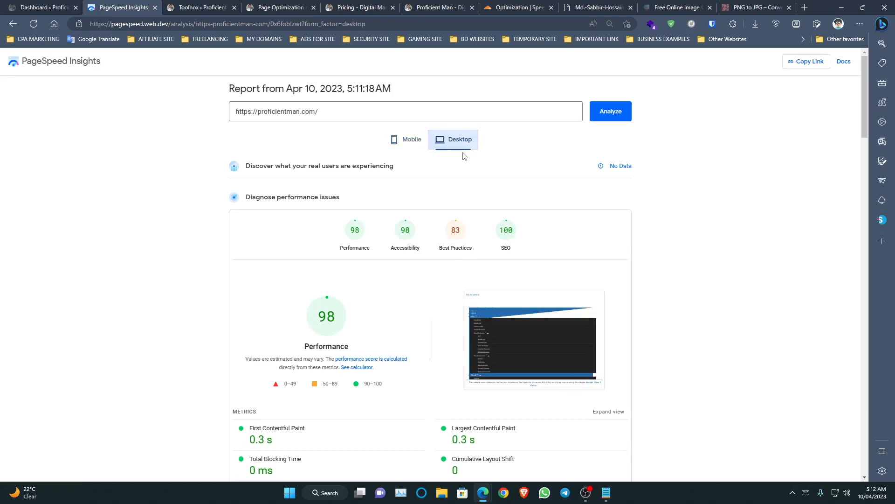
{"action": "left_click", "coordinate": [412, 141]}
{"action": "scroll", "coordinate": [332, 225], "scroll_direction": "down", "scroll_amount": 3}
{"action": "scroll", "coordinate": [331, 225], "scroll_direction": "down", "scroll_amount": 3}
{"action": "scroll", "coordinate": [331, 225], "scroll_direction": "up", "scroll_amount": 4}
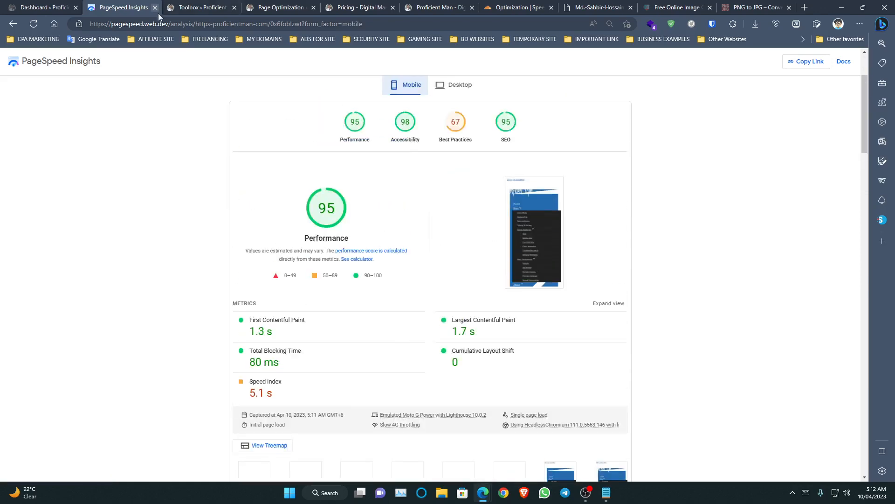
{"action": "scroll", "coordinate": [390, 240], "scroll_direction": "down", "scroll_amount": 5}
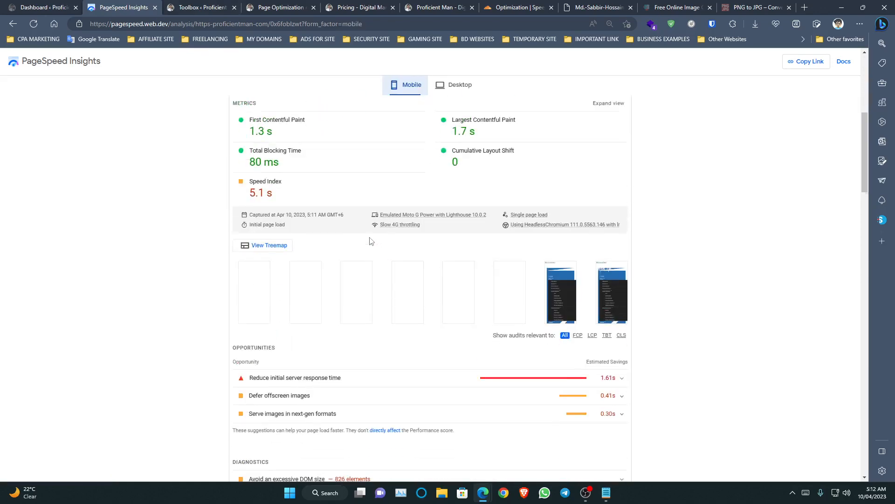
{"action": "scroll", "coordinate": [371, 240], "scroll_direction": "up", "scroll_amount": 7}
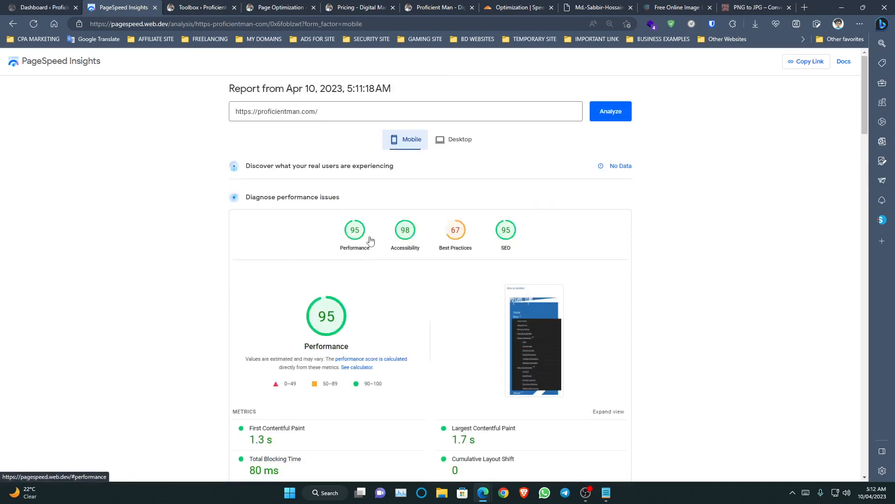